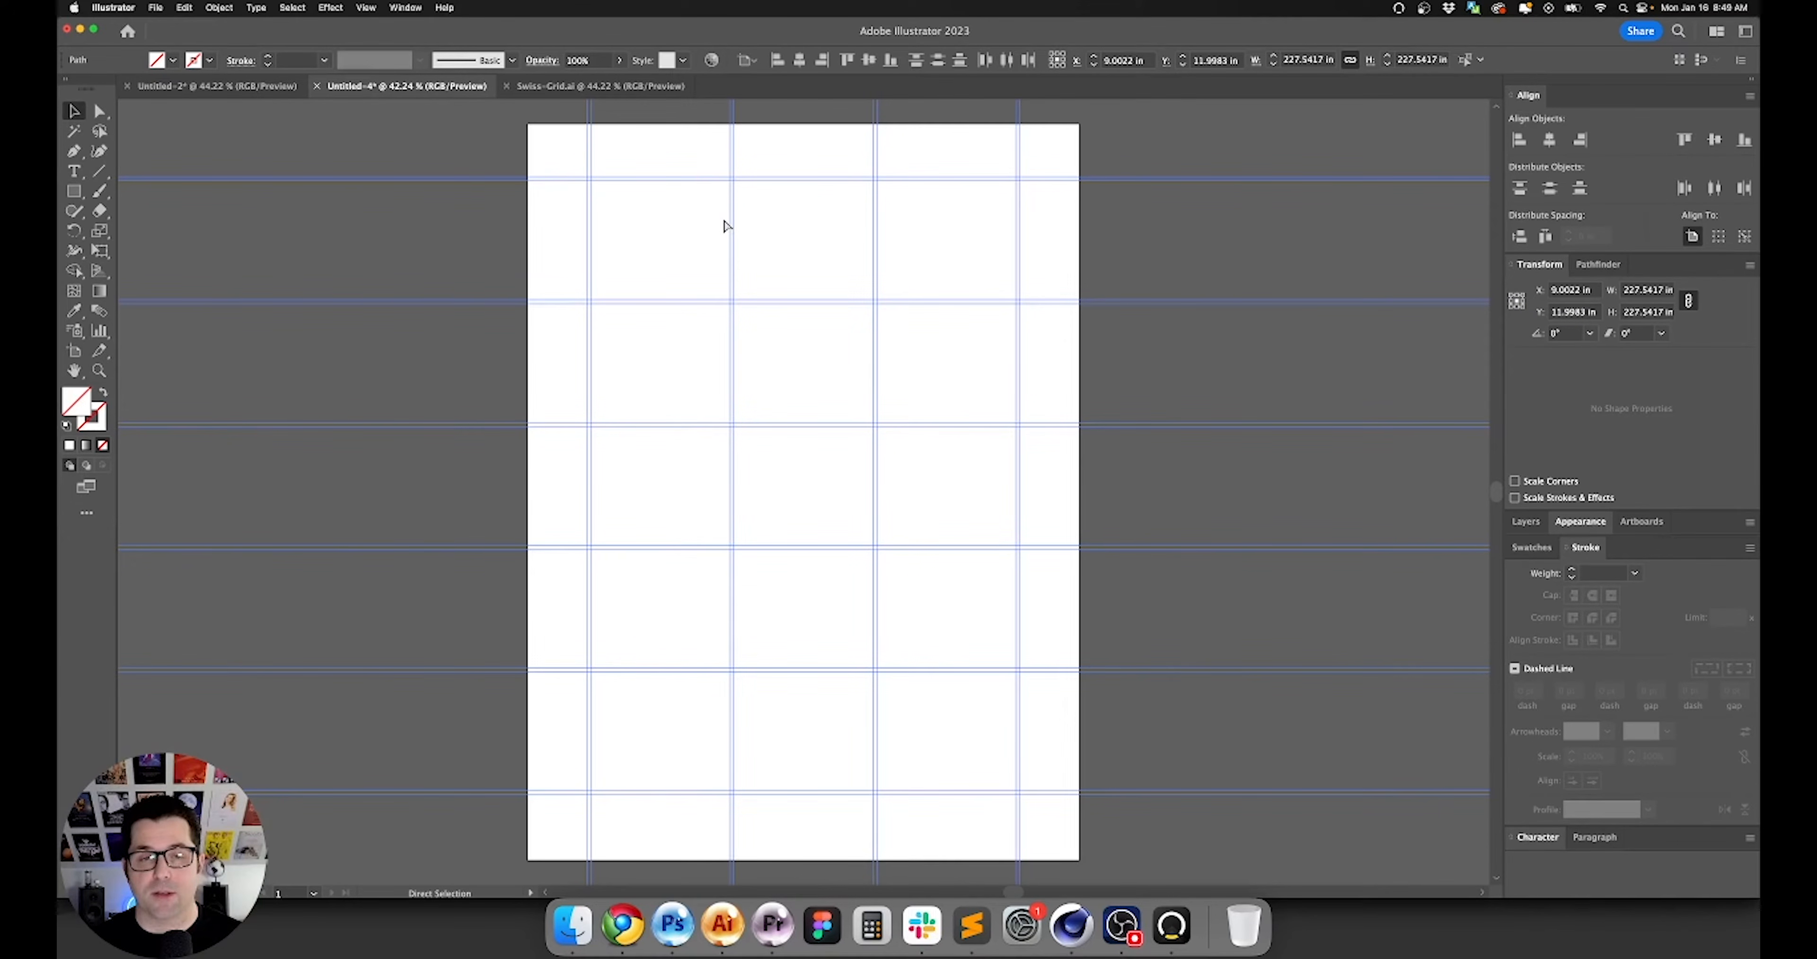
Center the grid group horizontally and vertically on the artboard, then deselect it.
key("v")
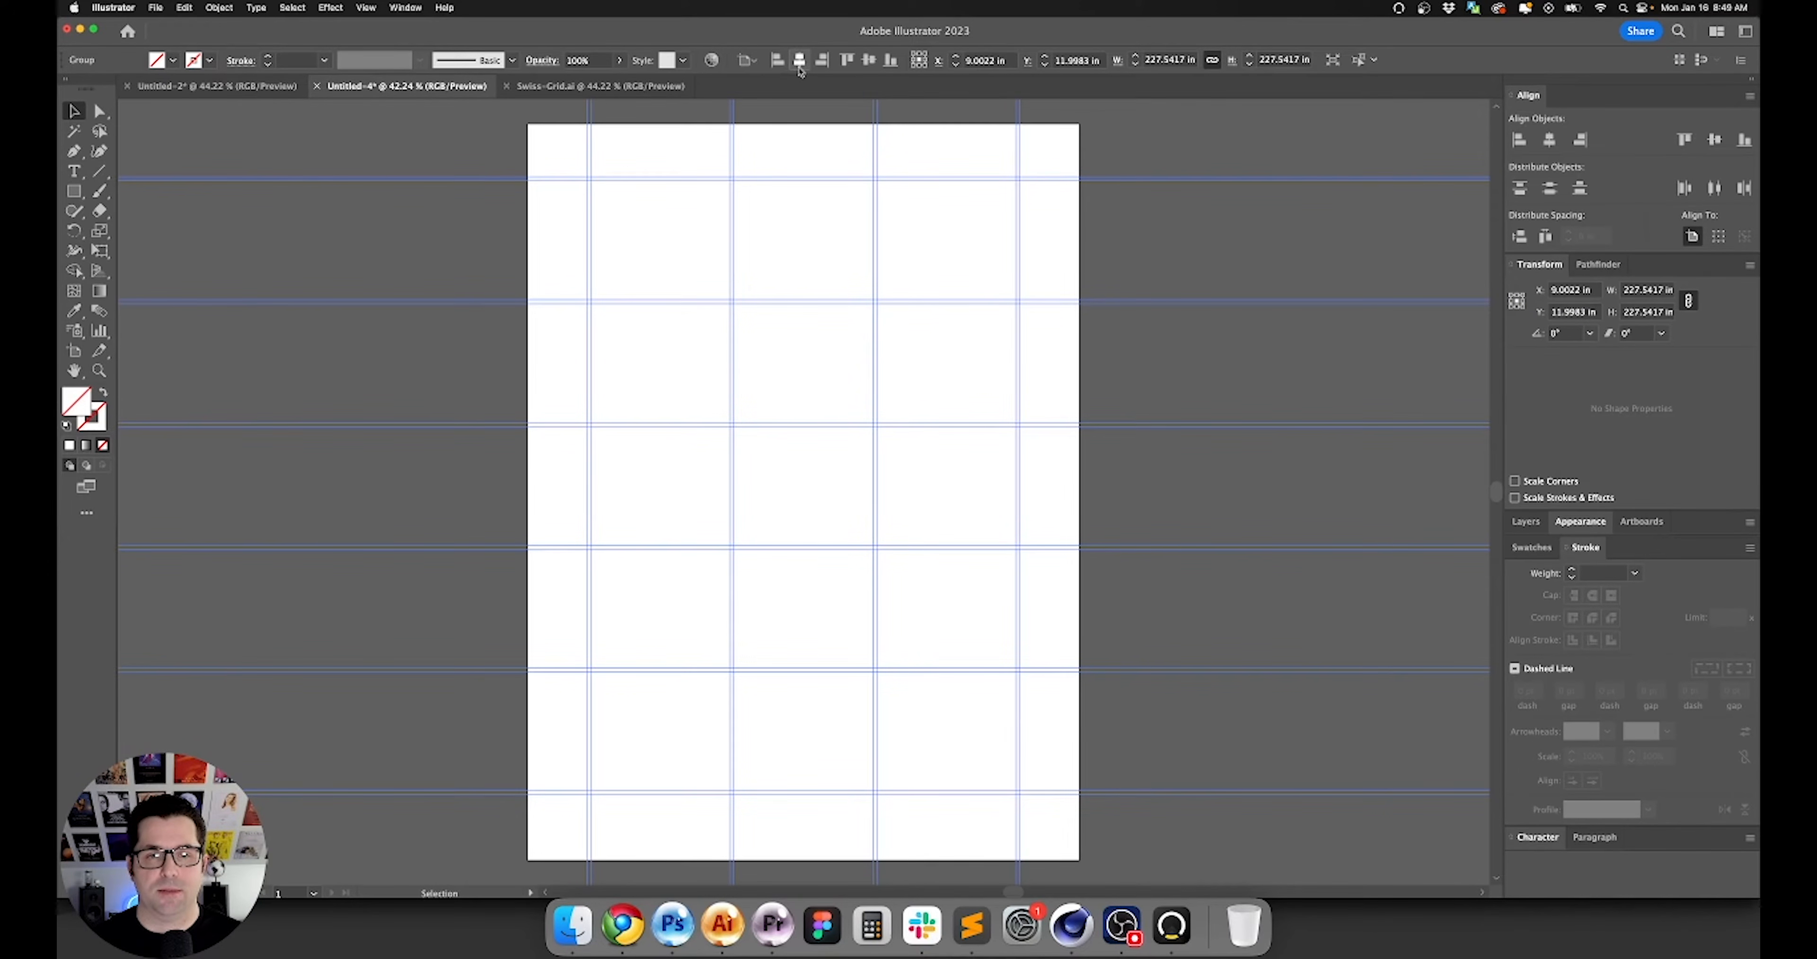
left_click(1551, 140)
left_click(1716, 141)
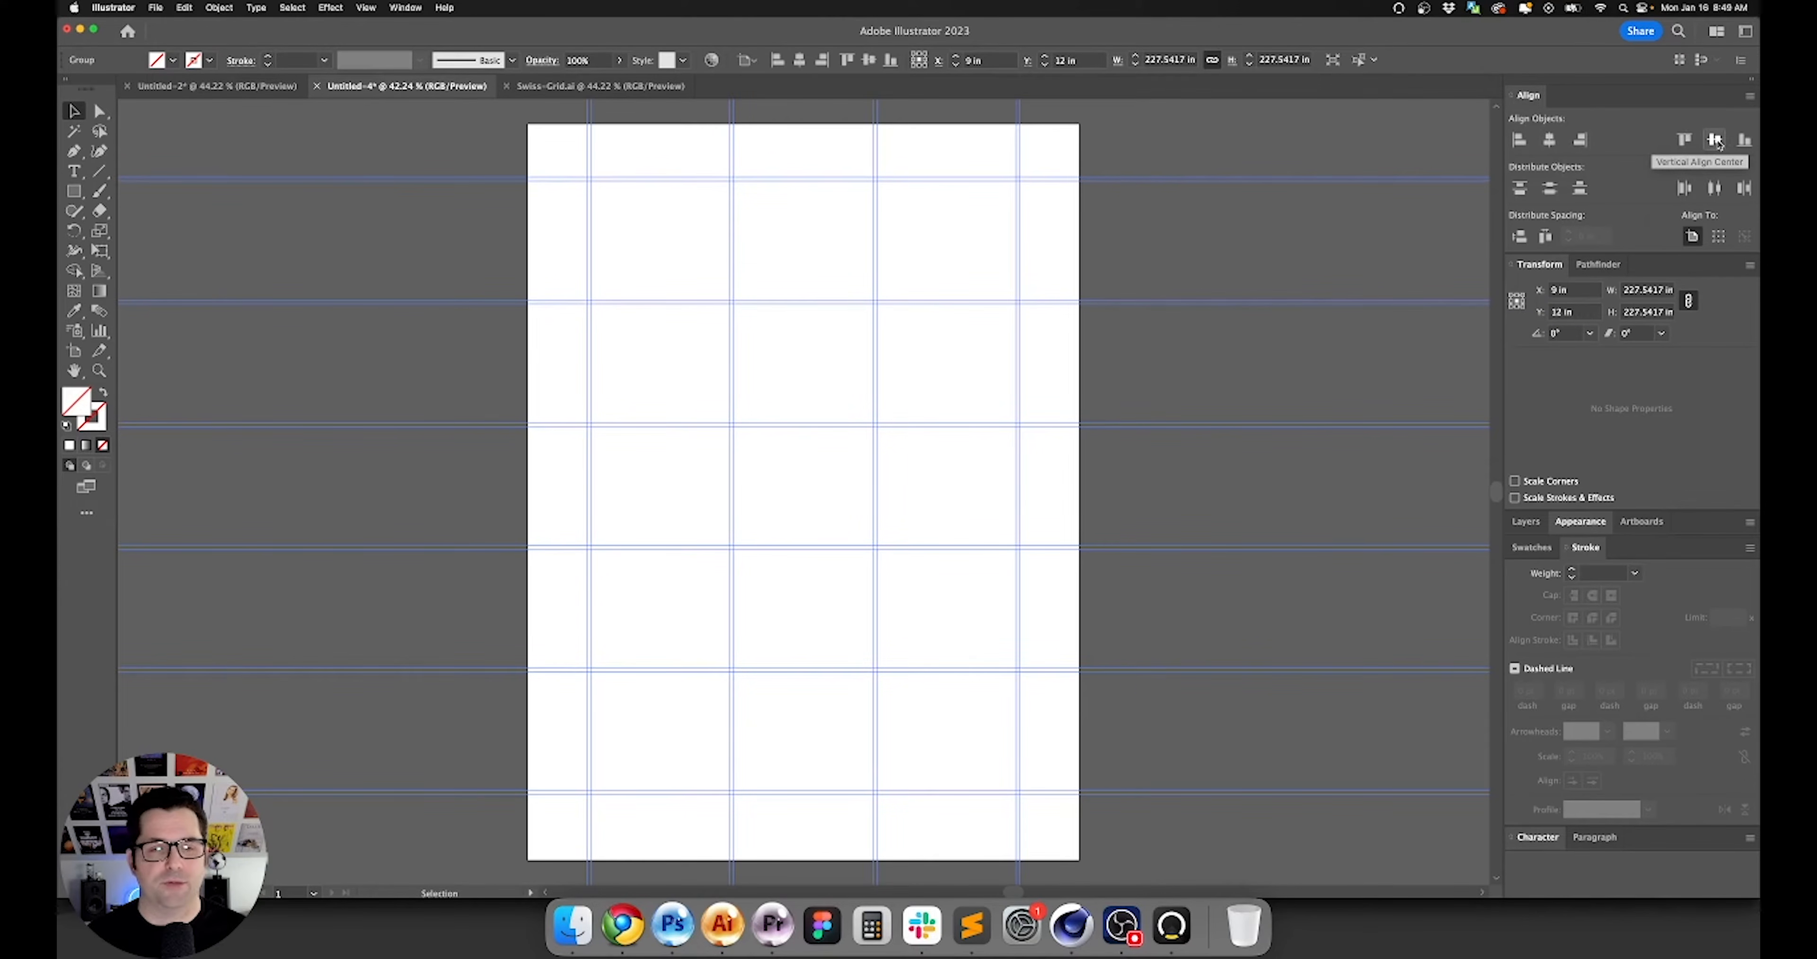
left_click(745, 344)
key("super+0")
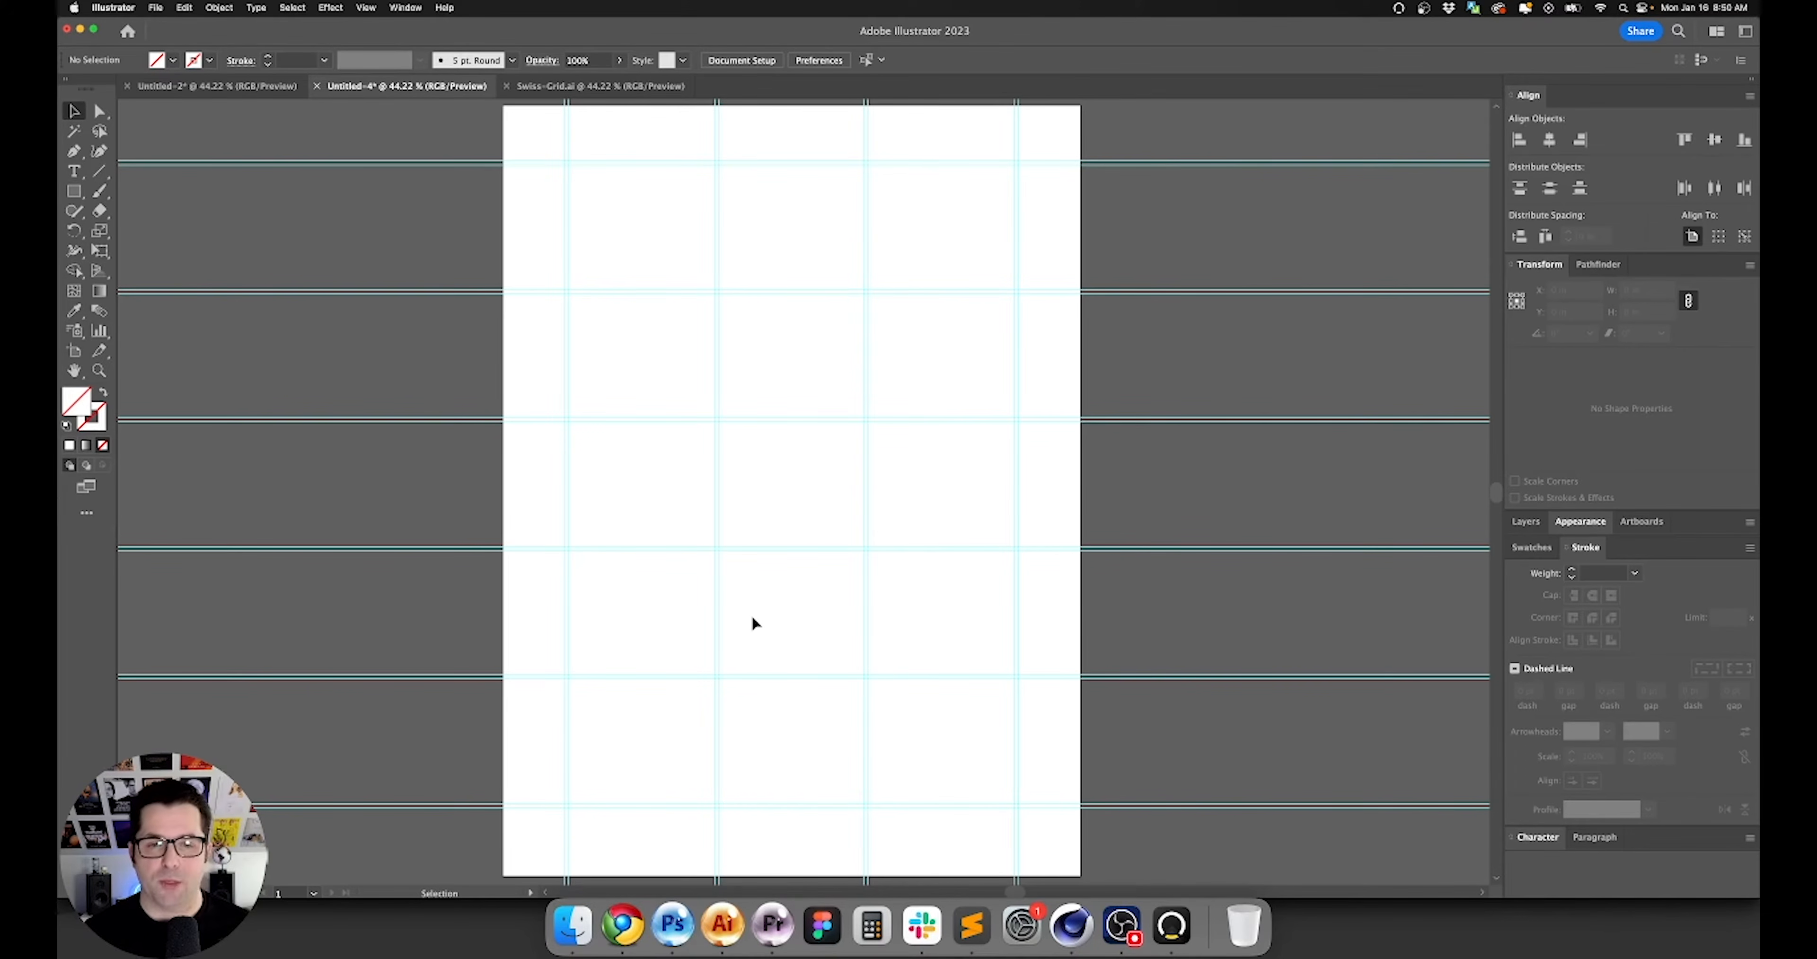
Add the word Blushing in Helvetica Bold, enlarge it to about 11.4 in wide, and place it mid-artboard.
left_click_drag(644, 516, 976, 646)
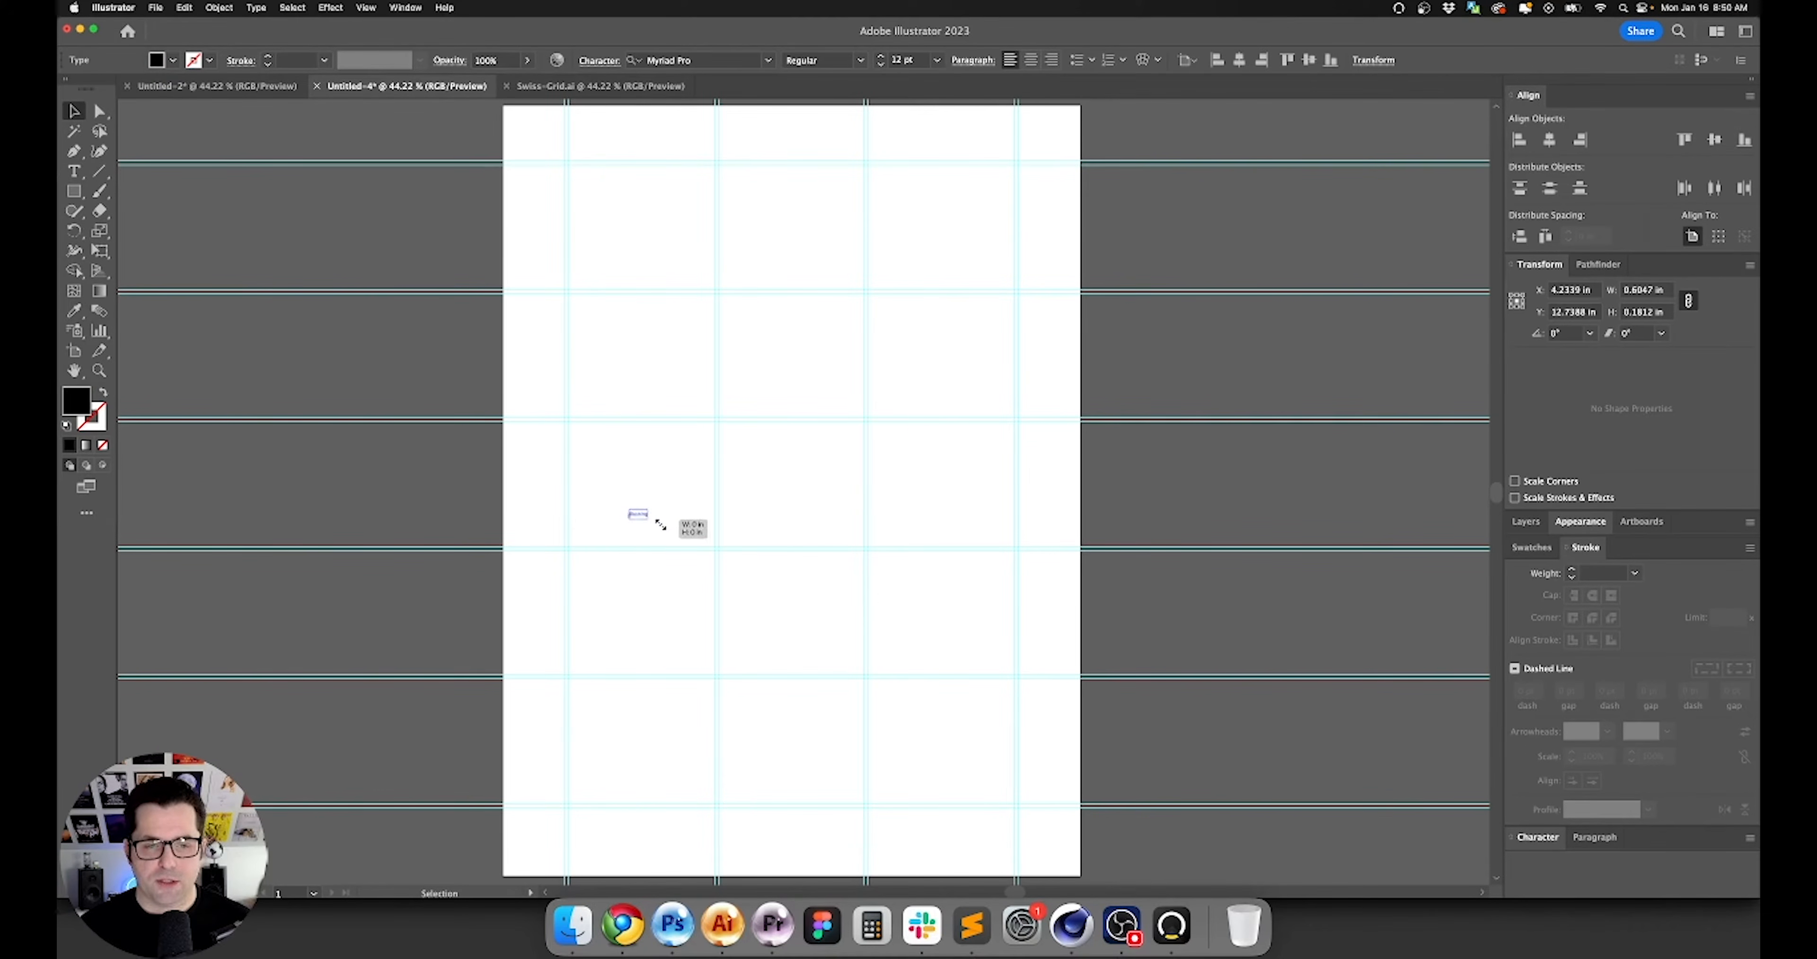
left_click(688, 58)
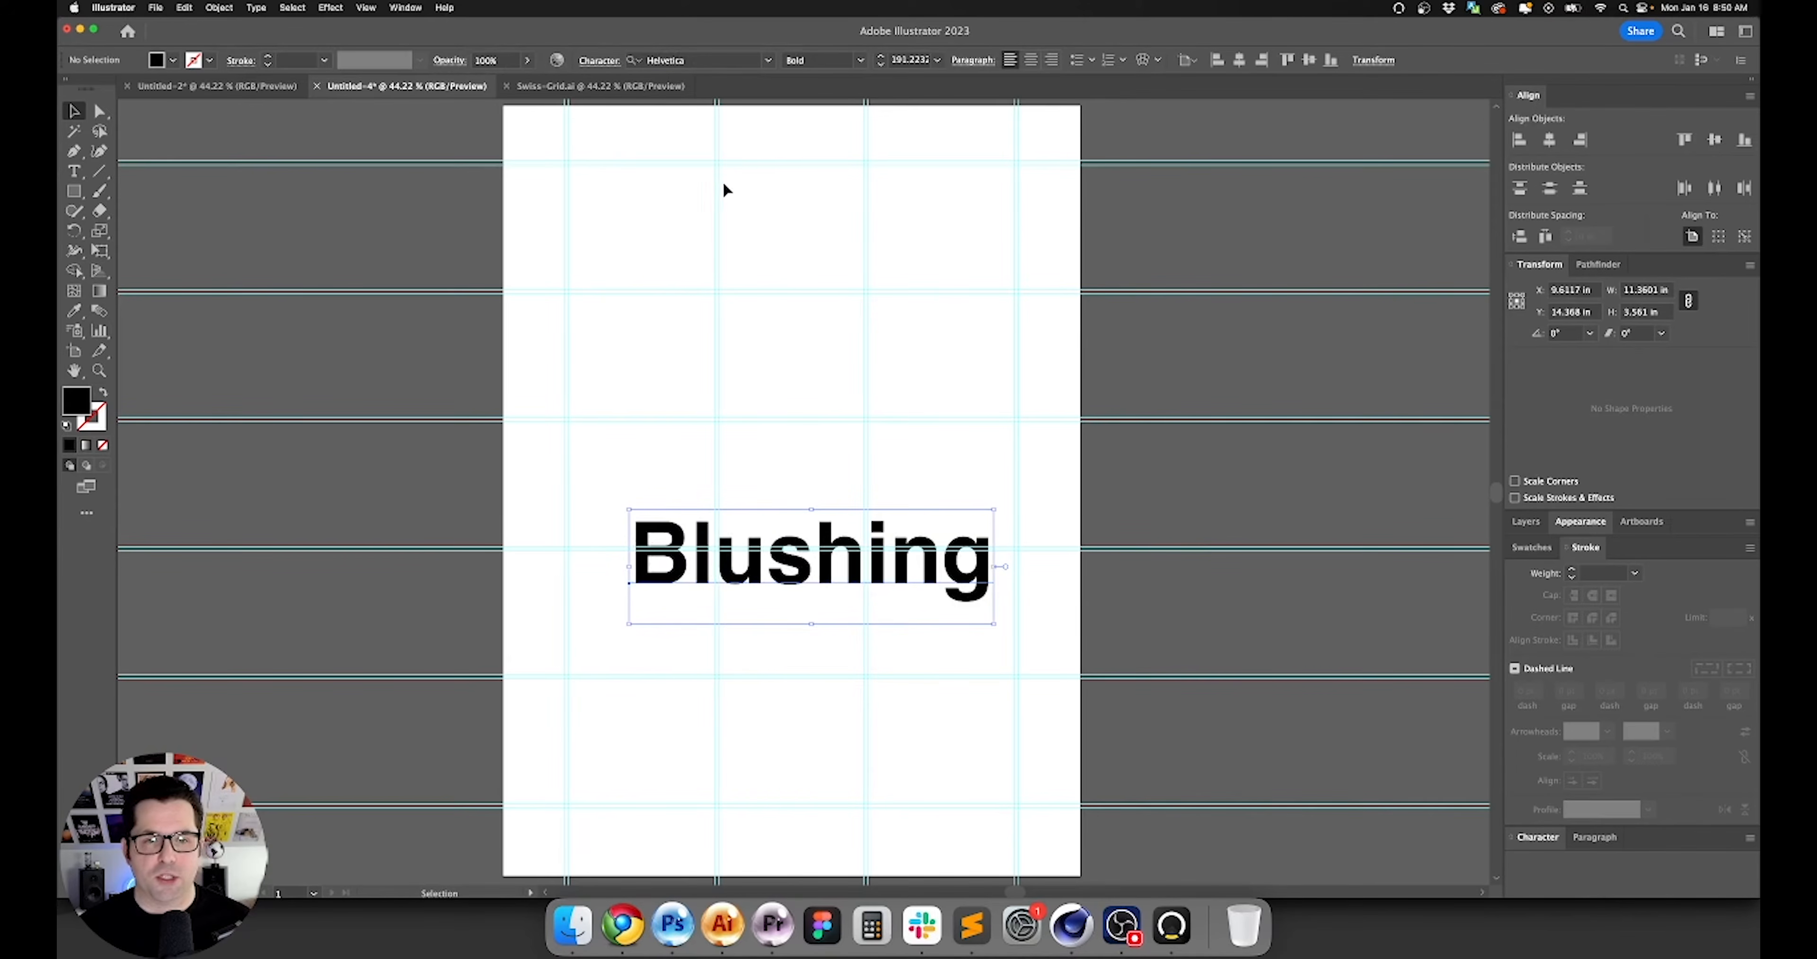
left_click(802, 339)
left_click_drag(754, 398, 907, 646)
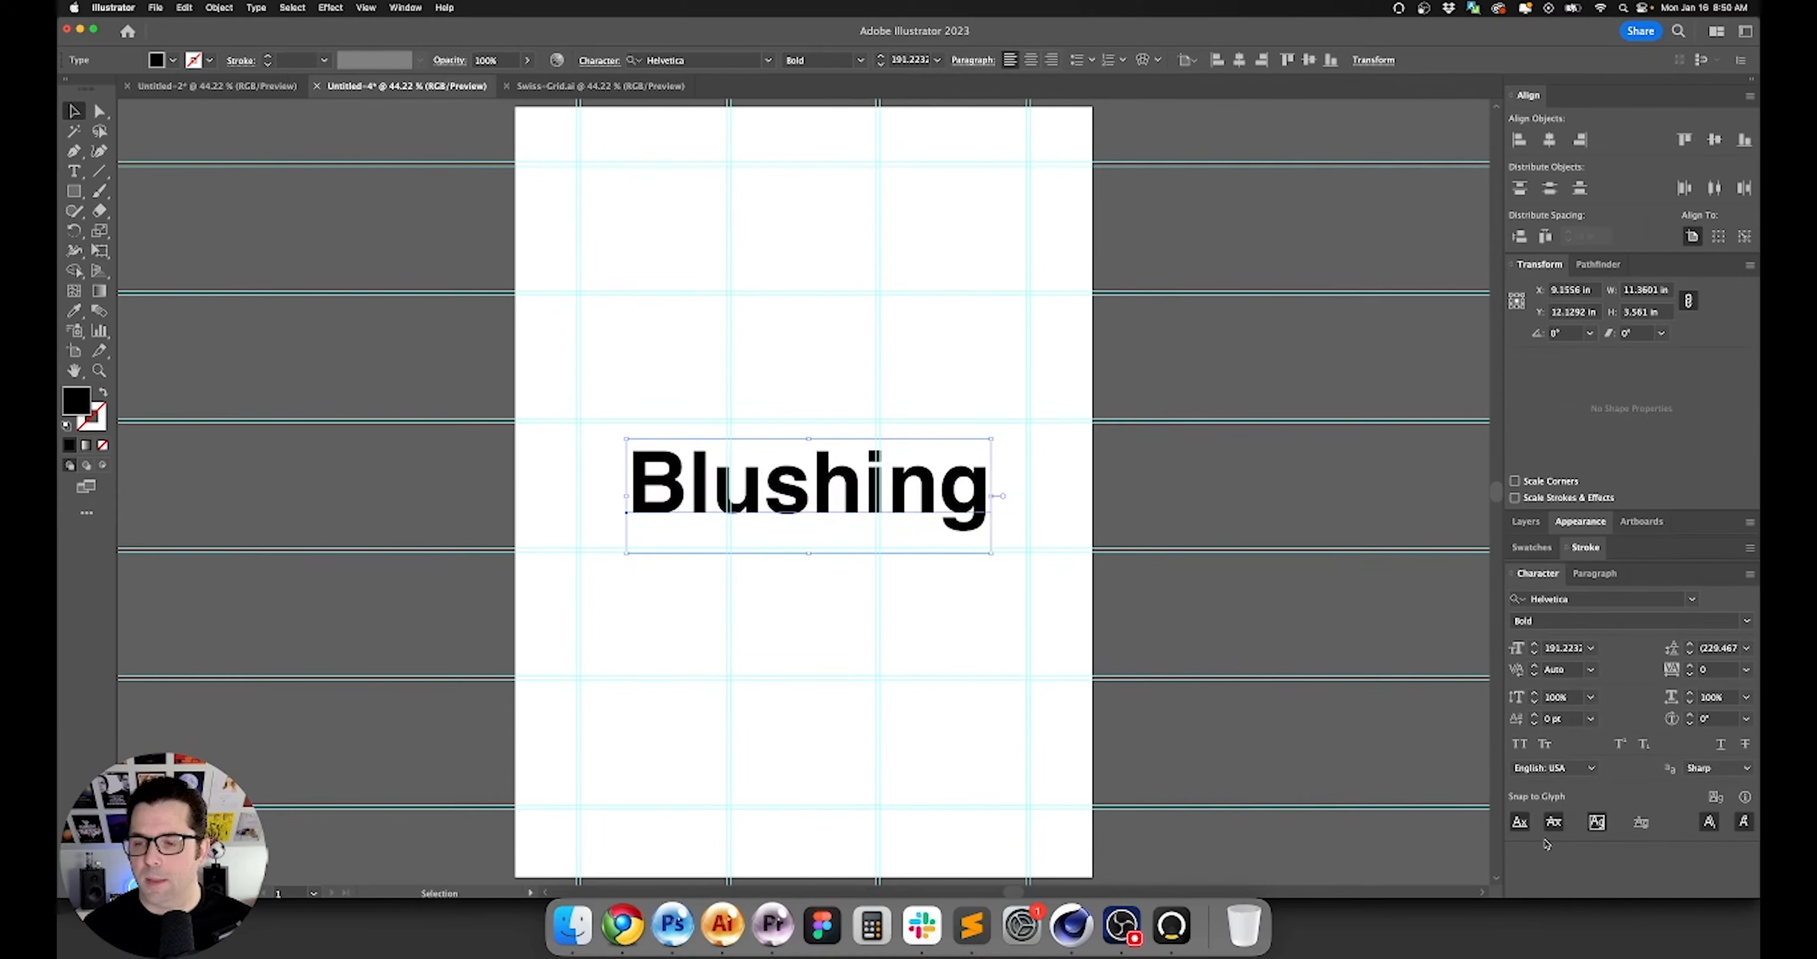
Set the kerning of the Blushing text to Optical and hide the guides.
left_click(1589, 670)
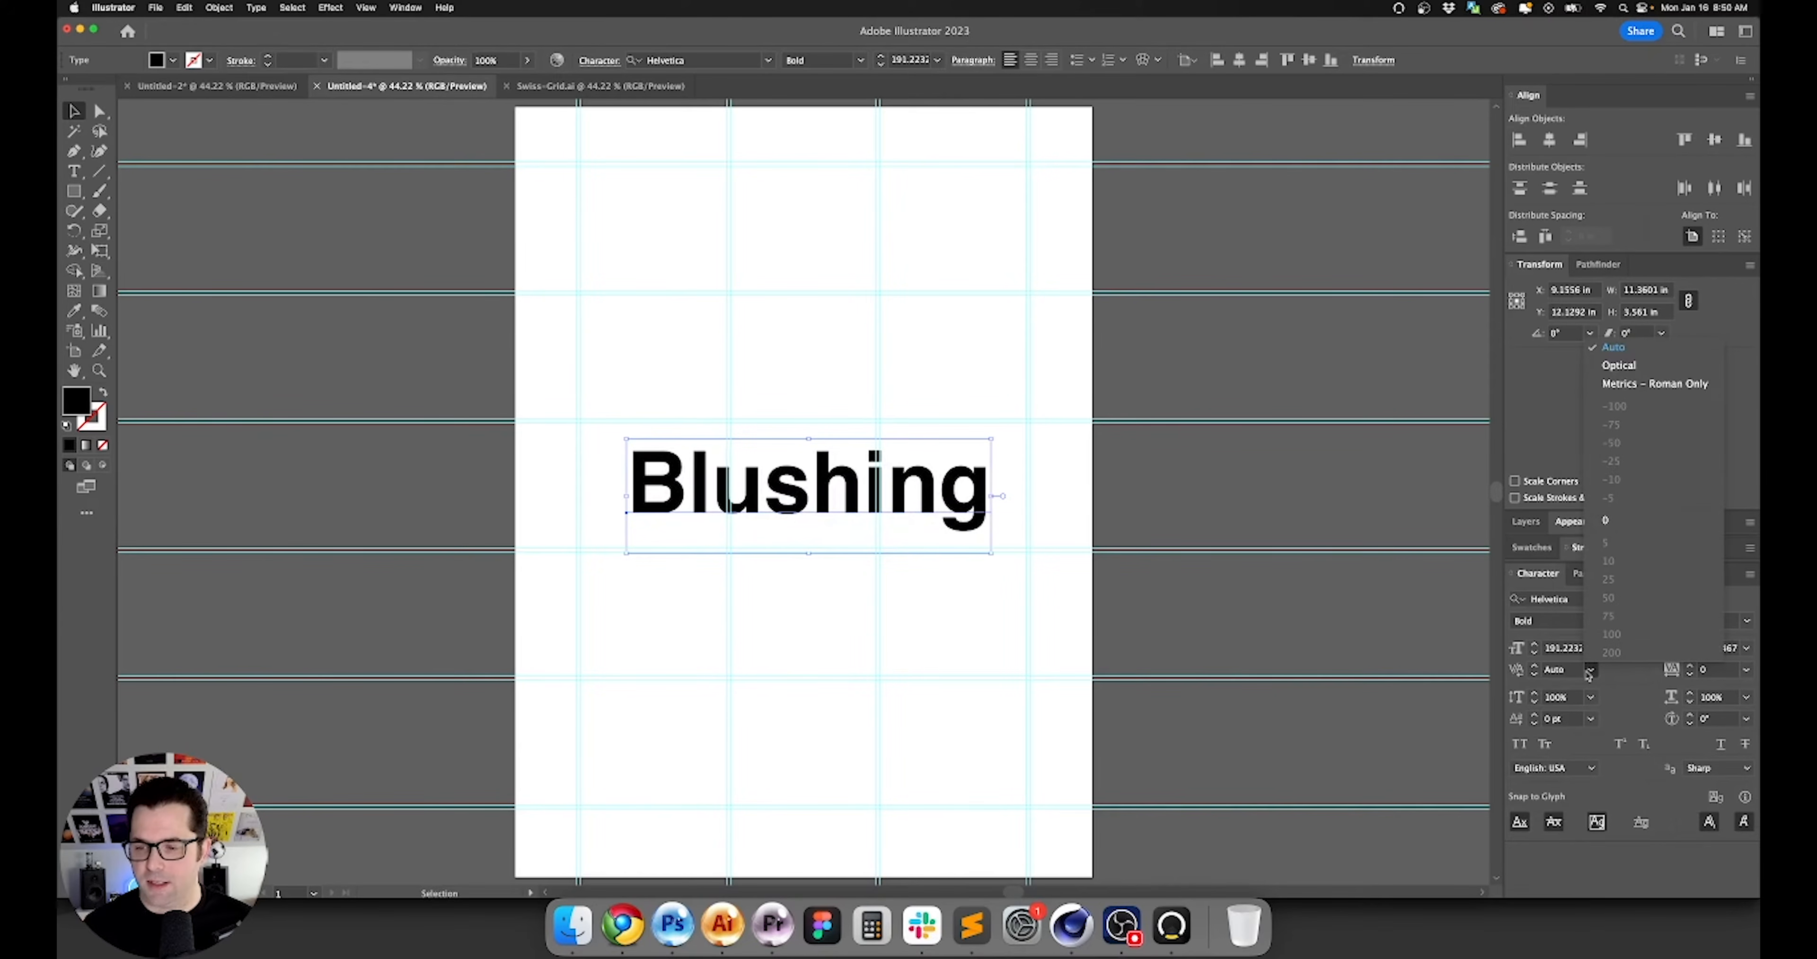
left_click(1618, 365)
left_click(1031, 497)
key("super+semicolon")
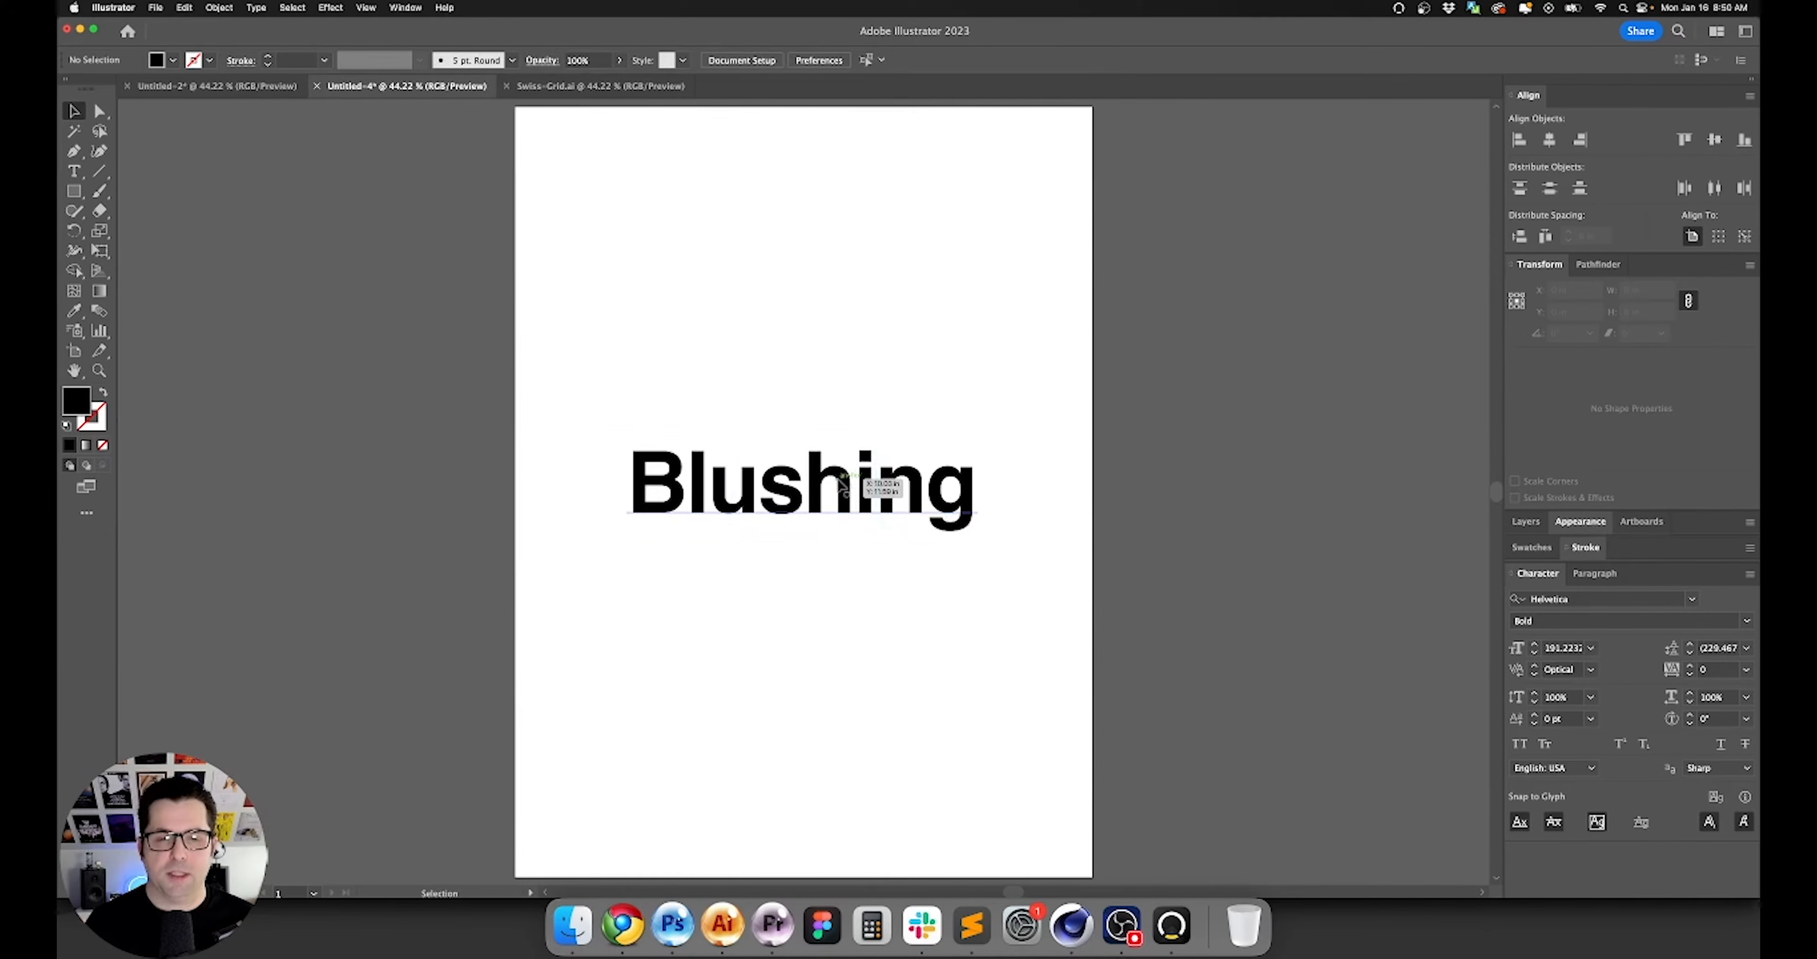
Manually tighten the kerning between the letters B and l in Blushing.
double_click(686, 505)
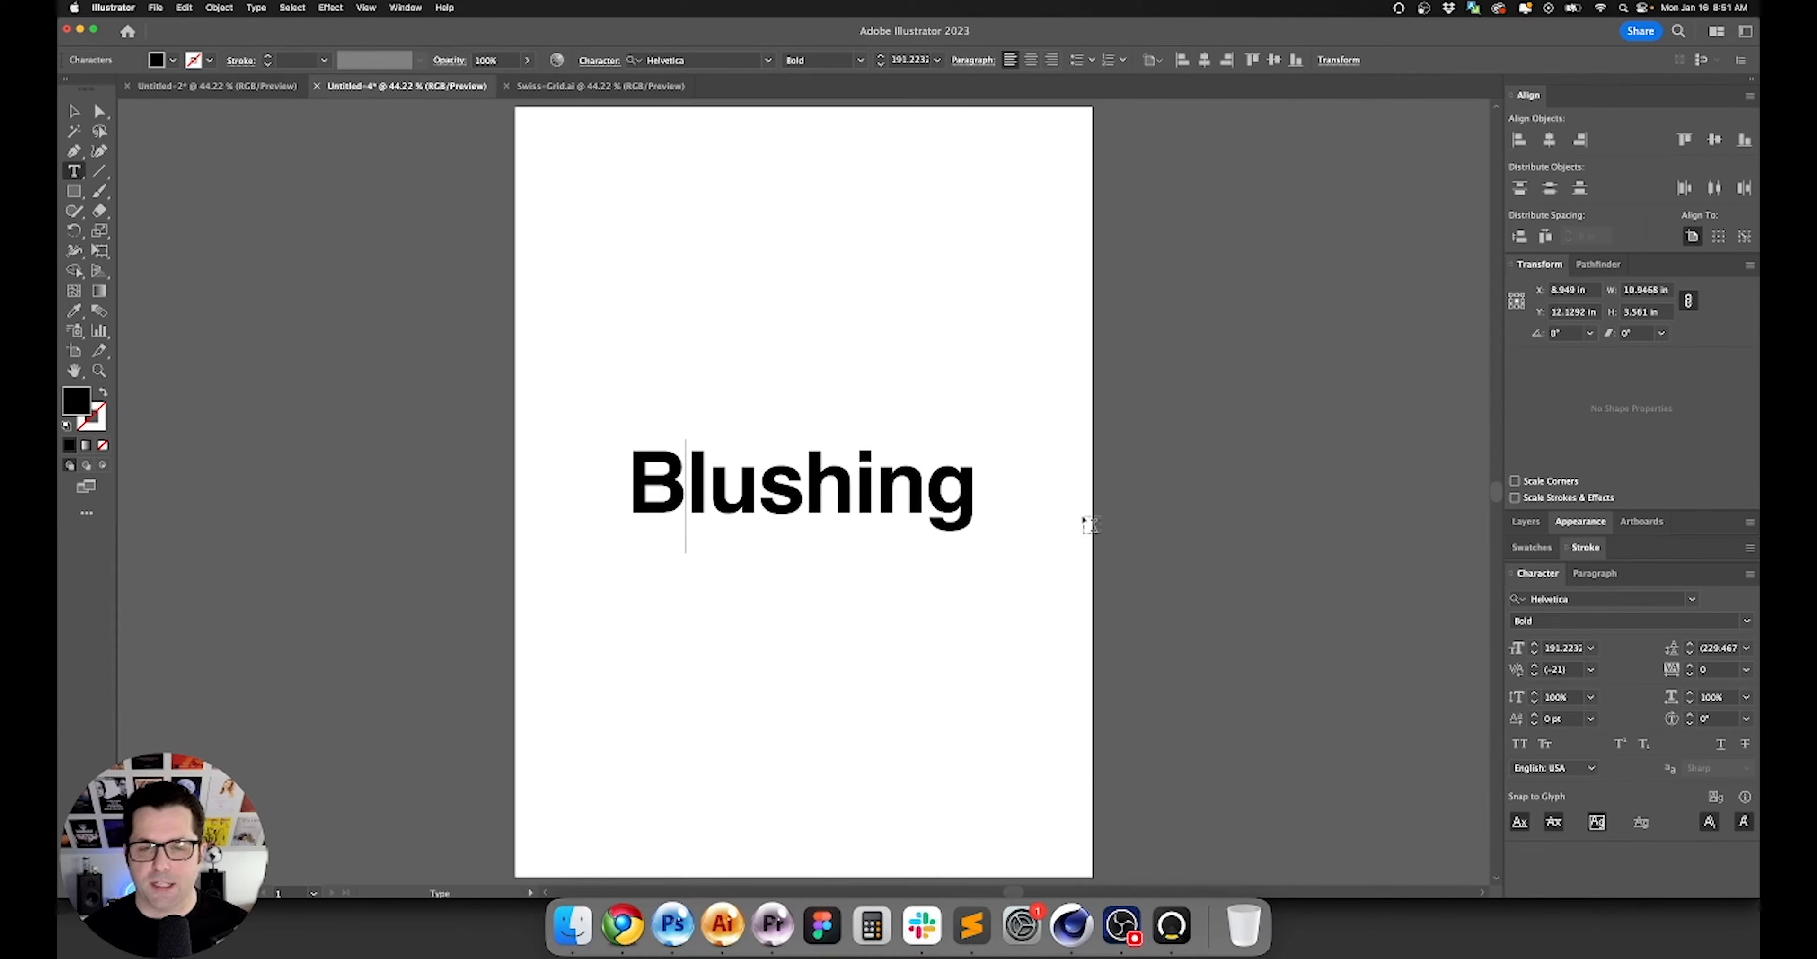
left_click(1575, 669)
type("-50")
key("Return")
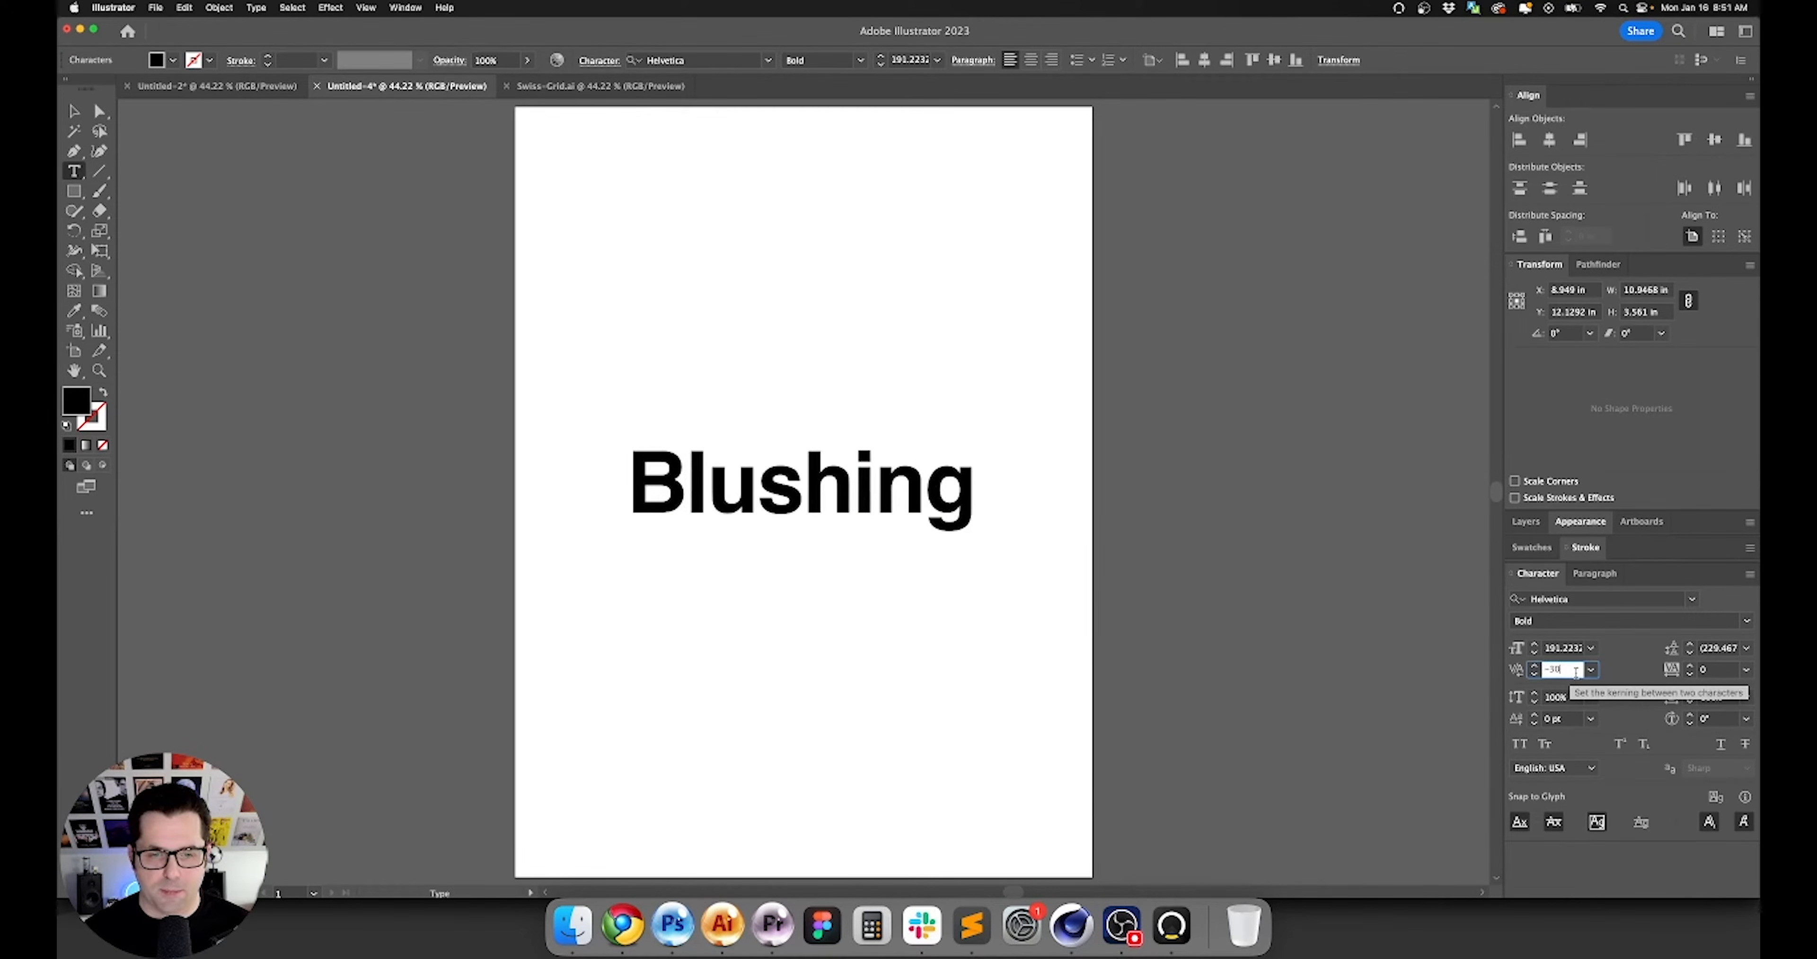
Tighten the kerning of the remaining letter pairs in Blushing one by one, using -40 for the last adjustment.
key("Right")
left_click(1575, 672)
type("-50")
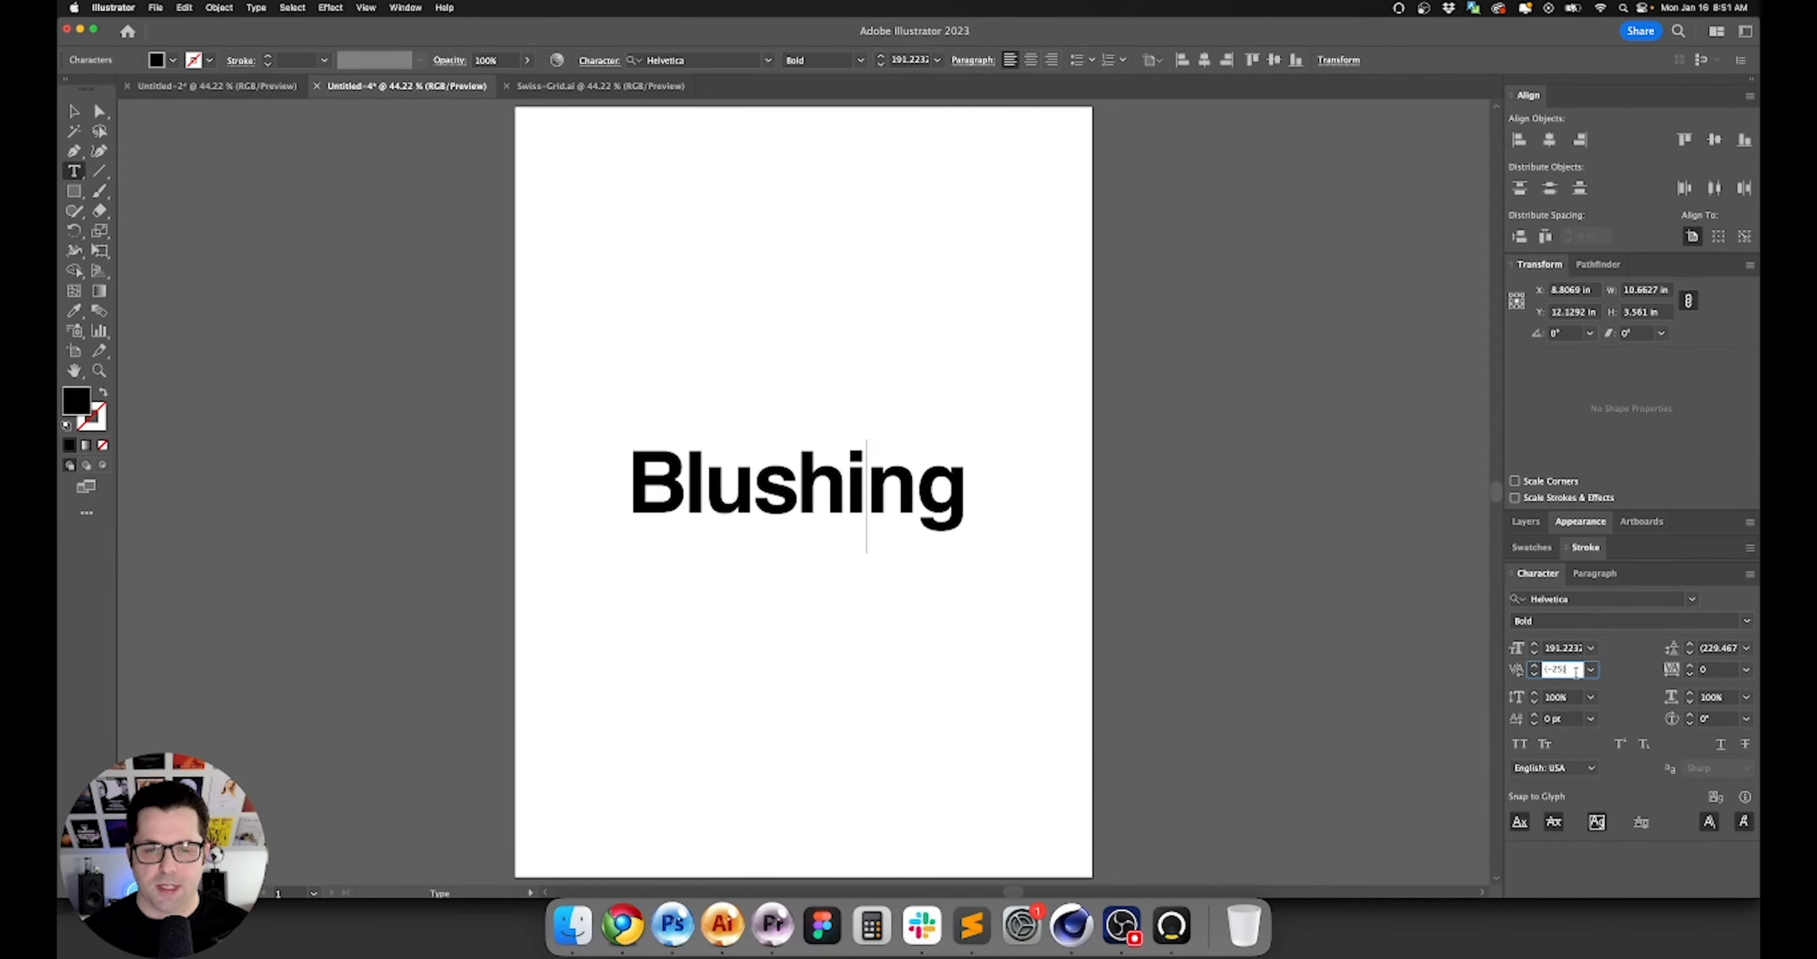
type("-30")
key("Up")
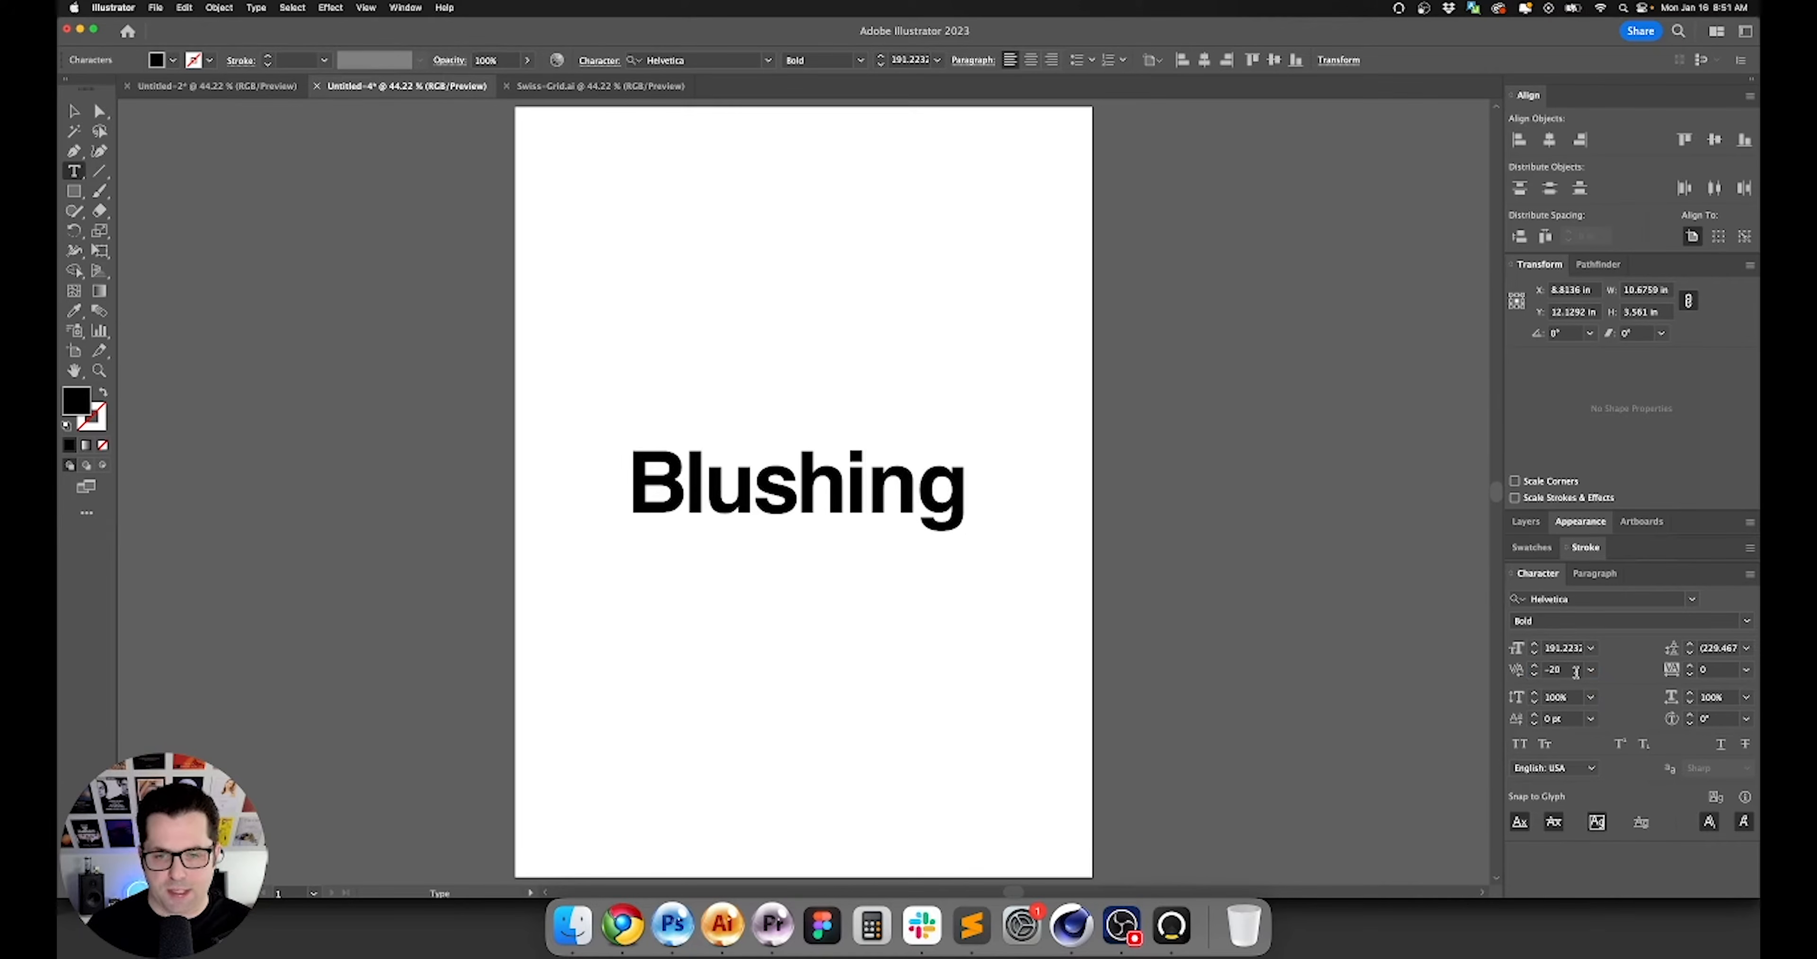
key("Down")
key("Down")
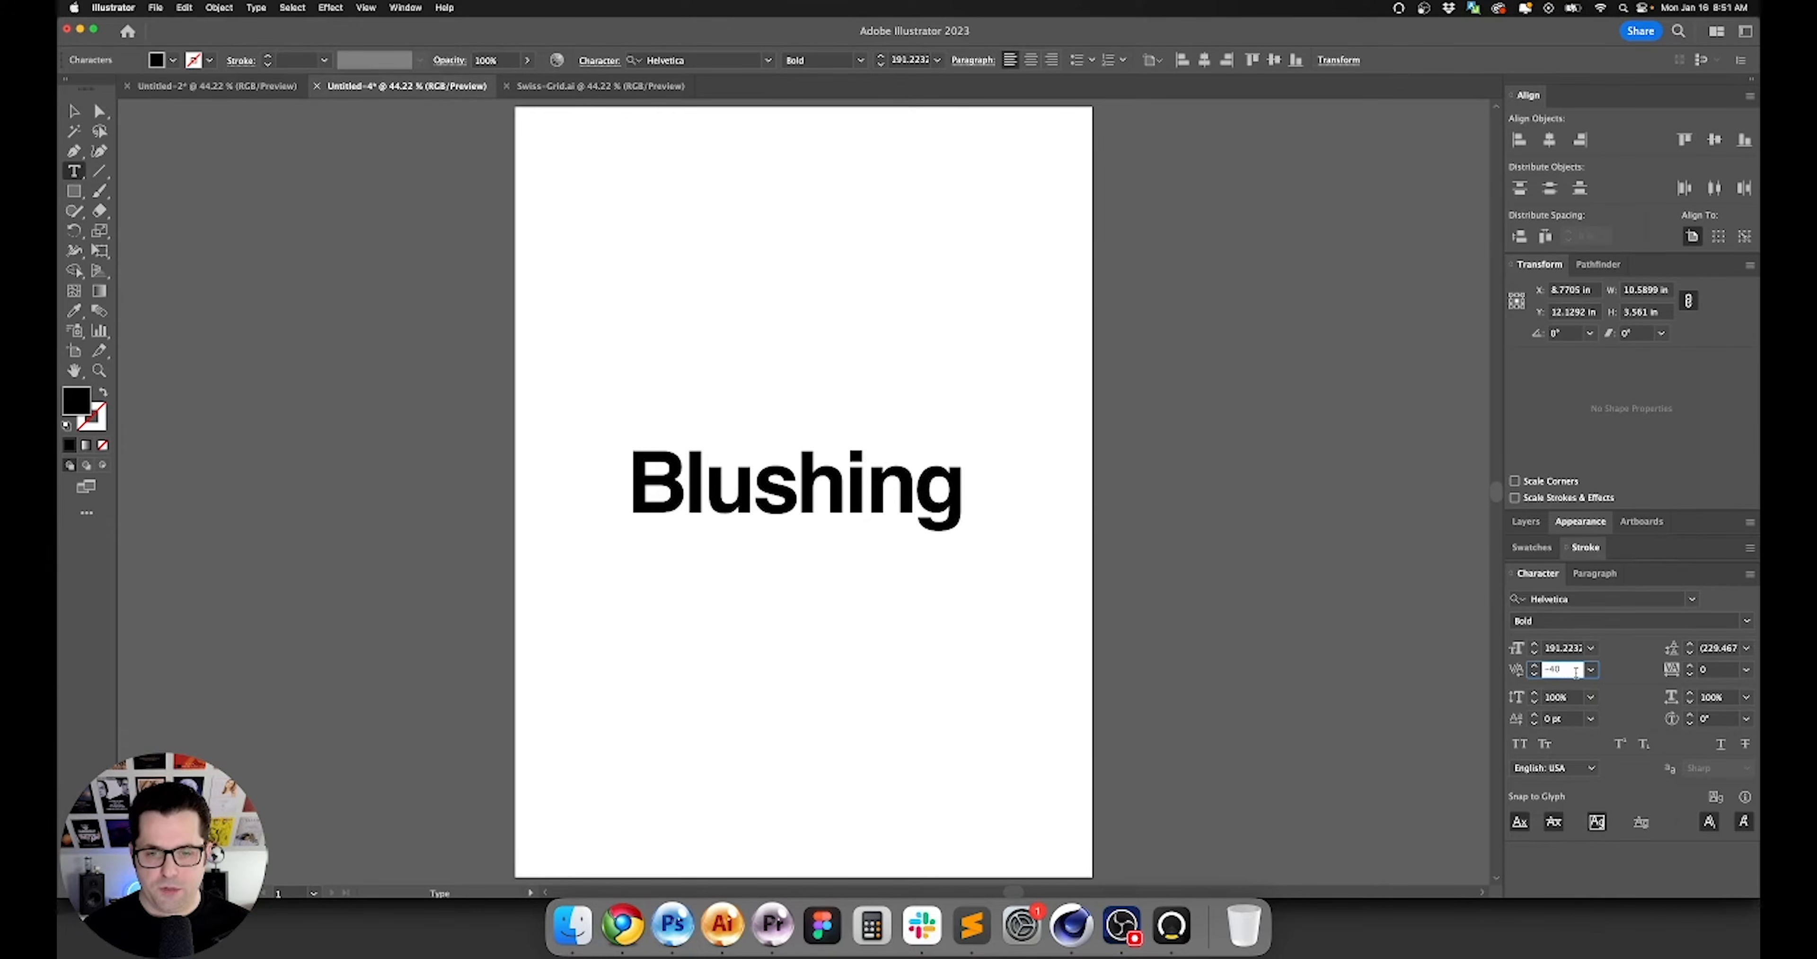
key("Escape")
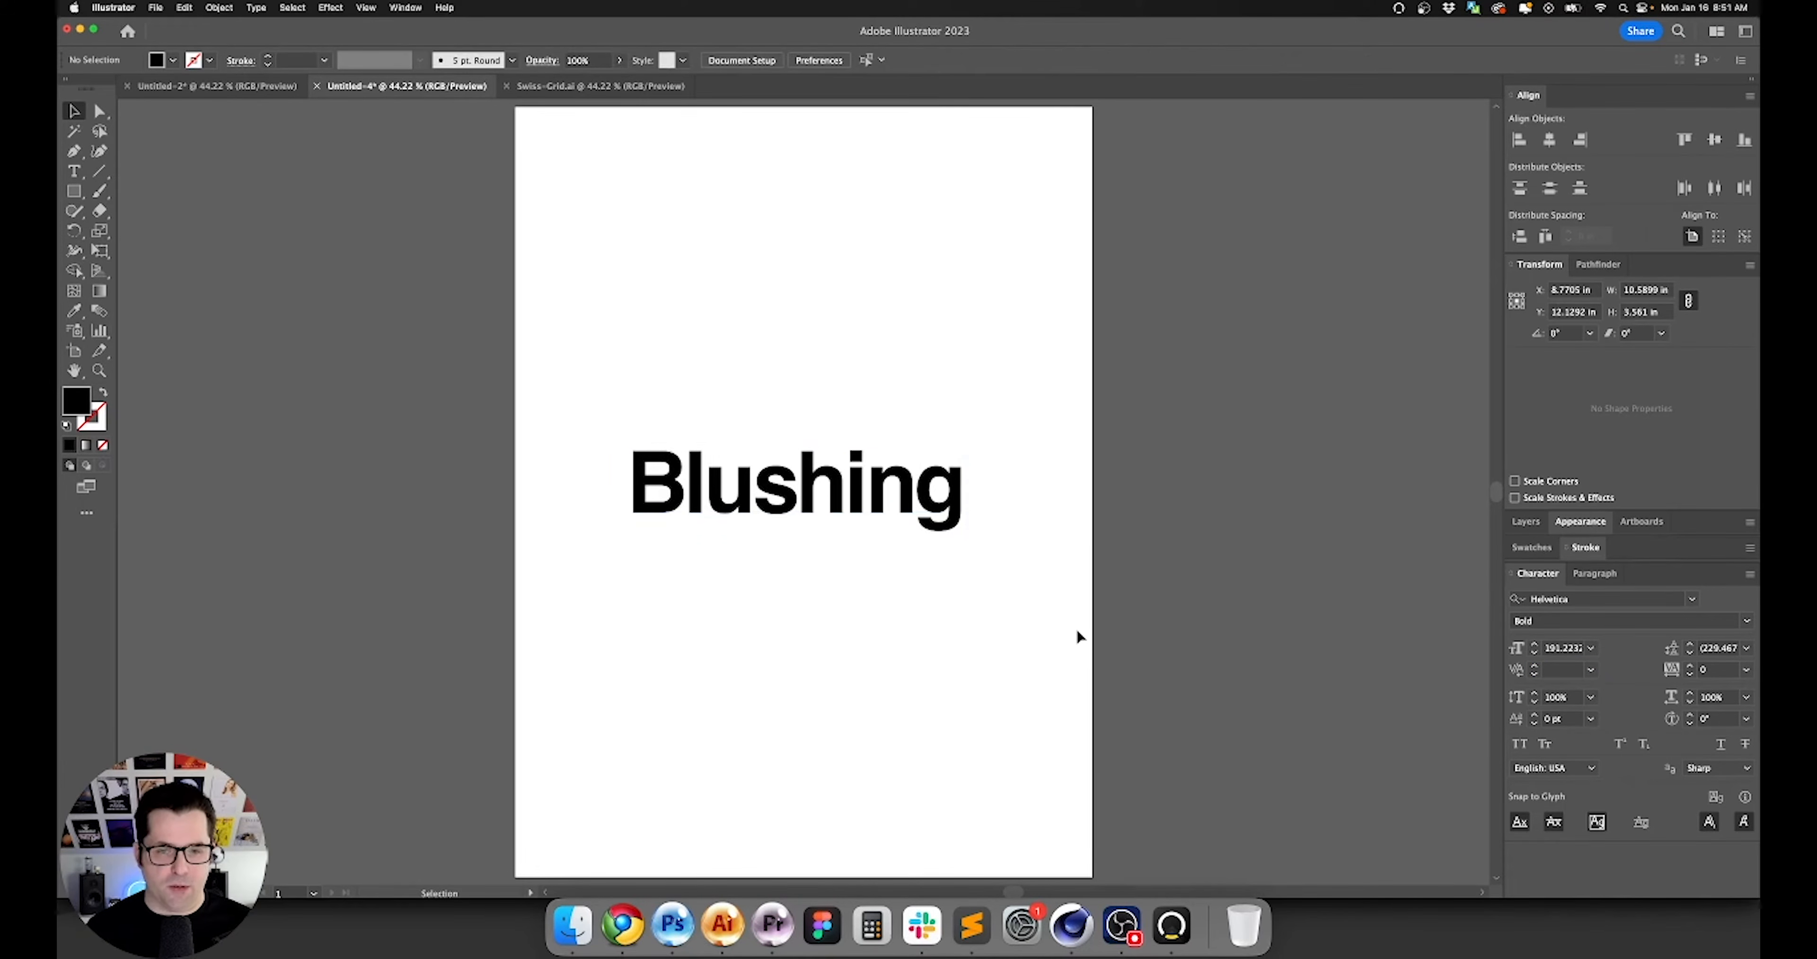
Place a spare copy of the Blushing text on the pasteboard, level with the original, beyond the artboard's right edge.
left_click_drag(758, 488, 1304, 488)
left_click(1083, 378)
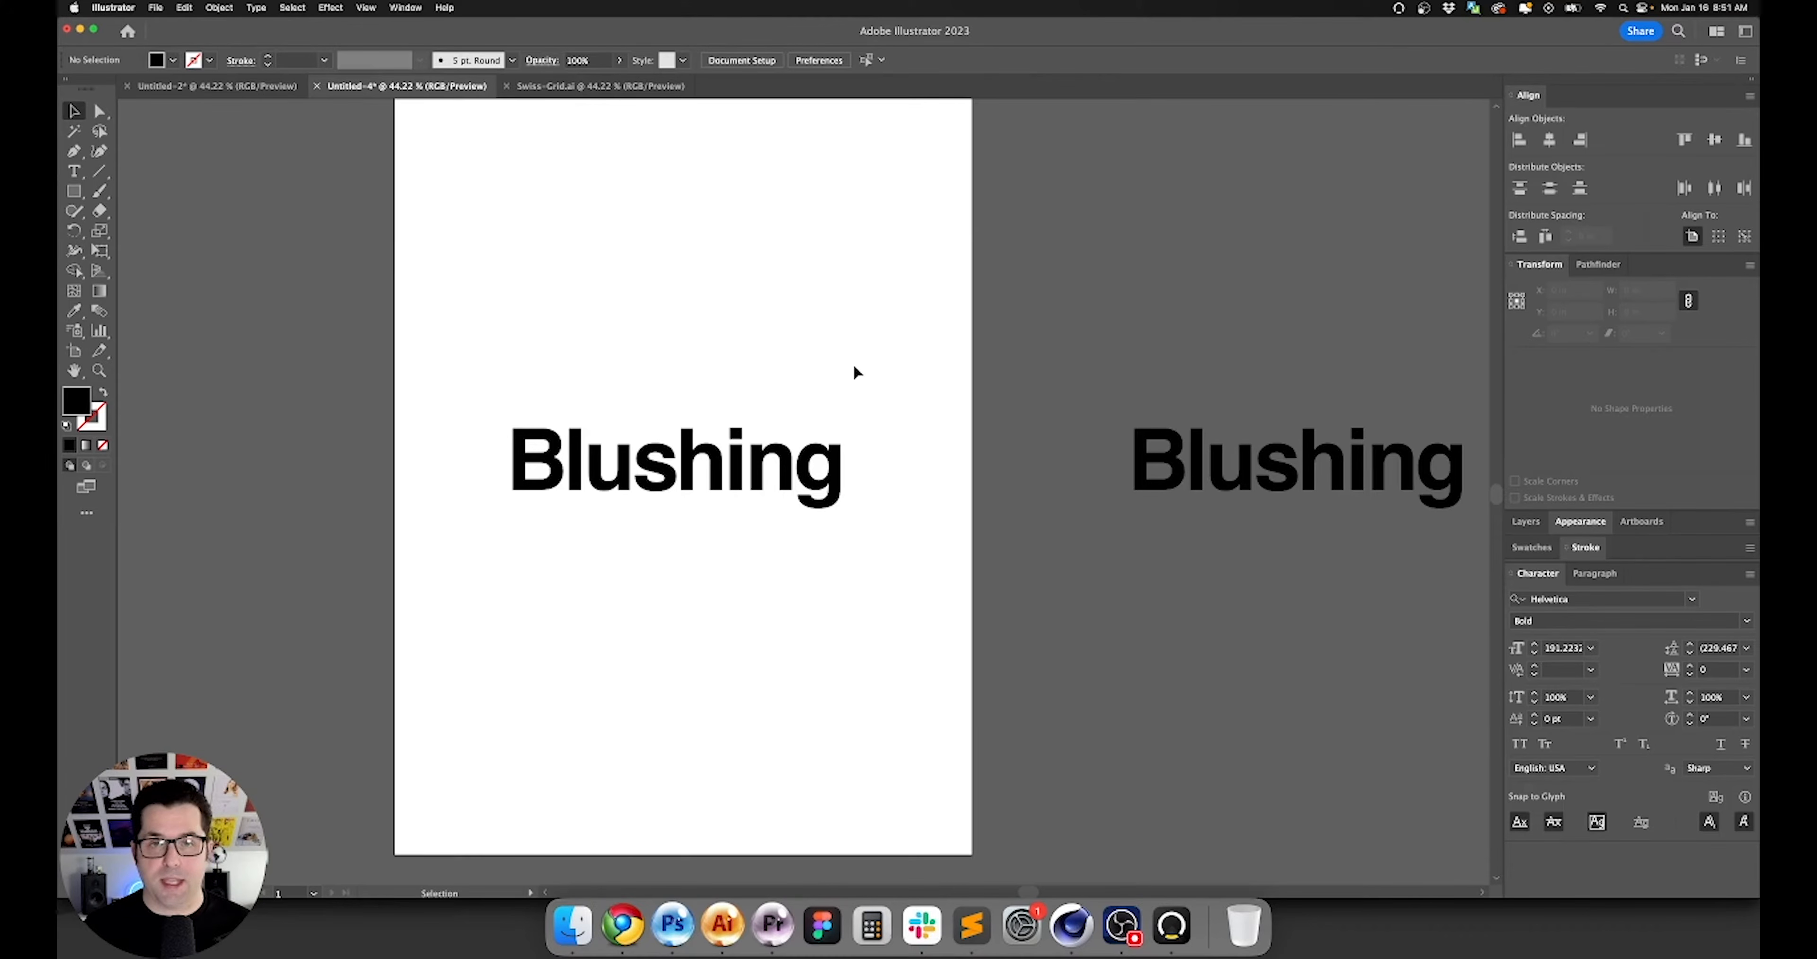
Move the artboard's Blushing text down near the lower edge and convert it to outlines.
scroll(840, 388, "down", 2)
left_click_drag(749, 356, 711, 633)
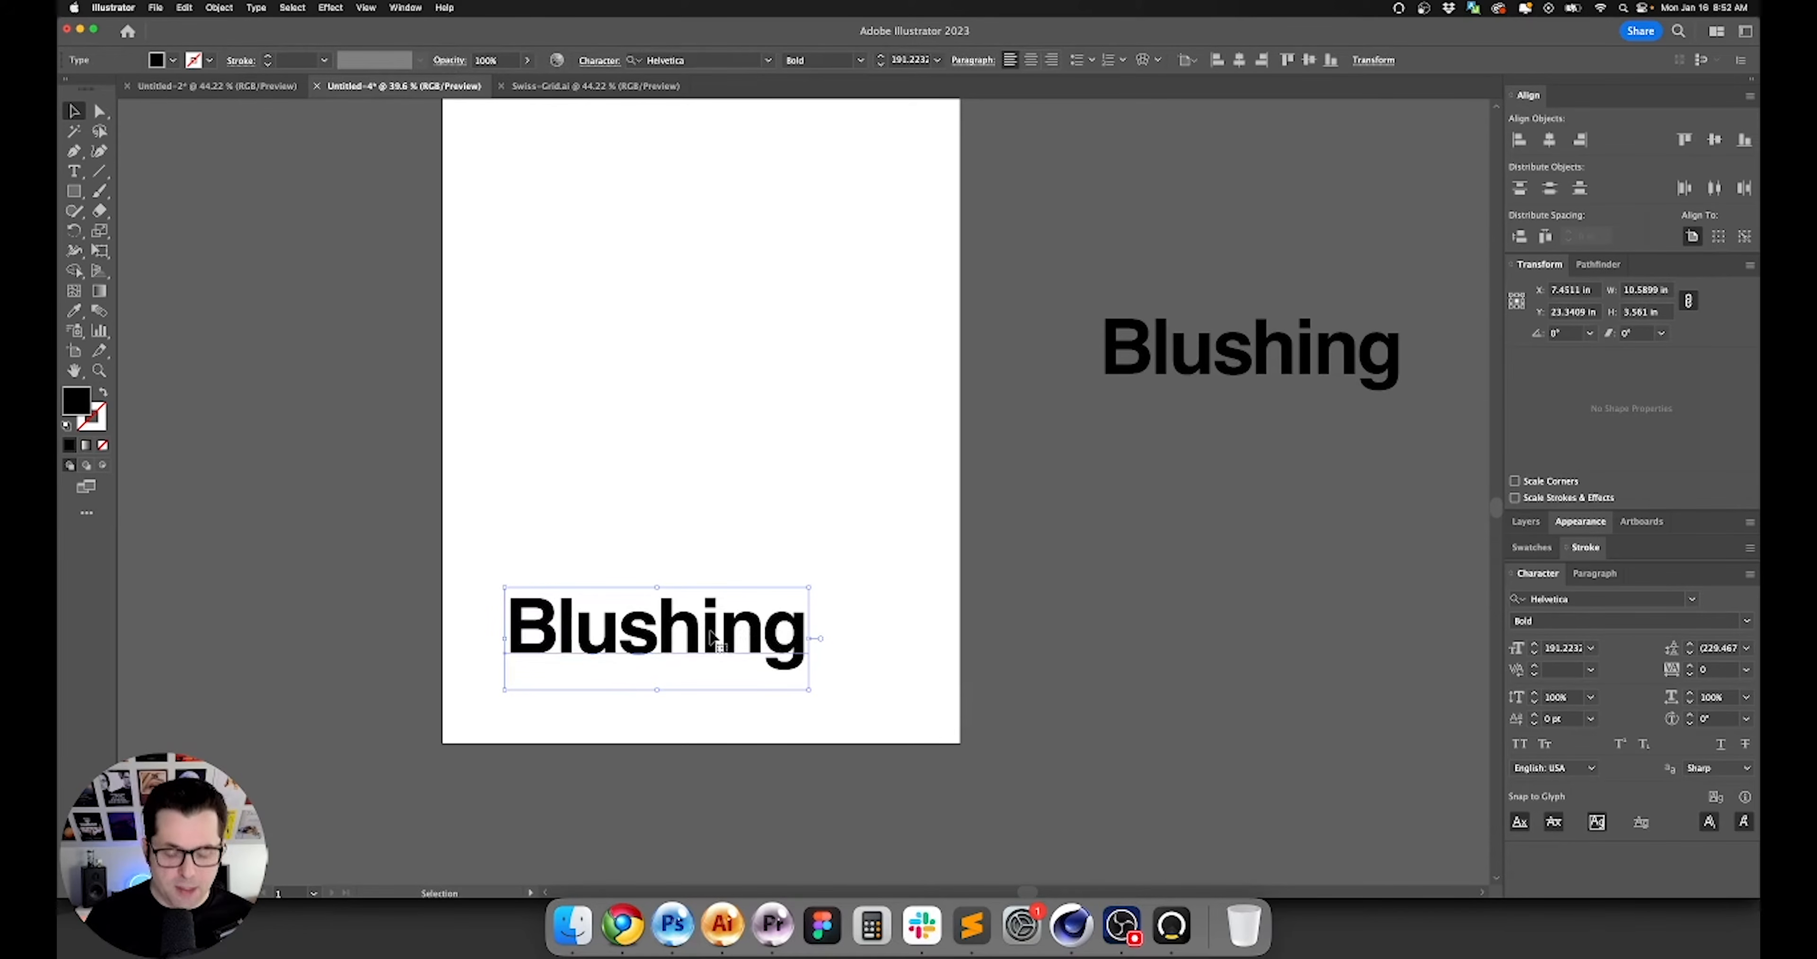
key("super+shift+o")
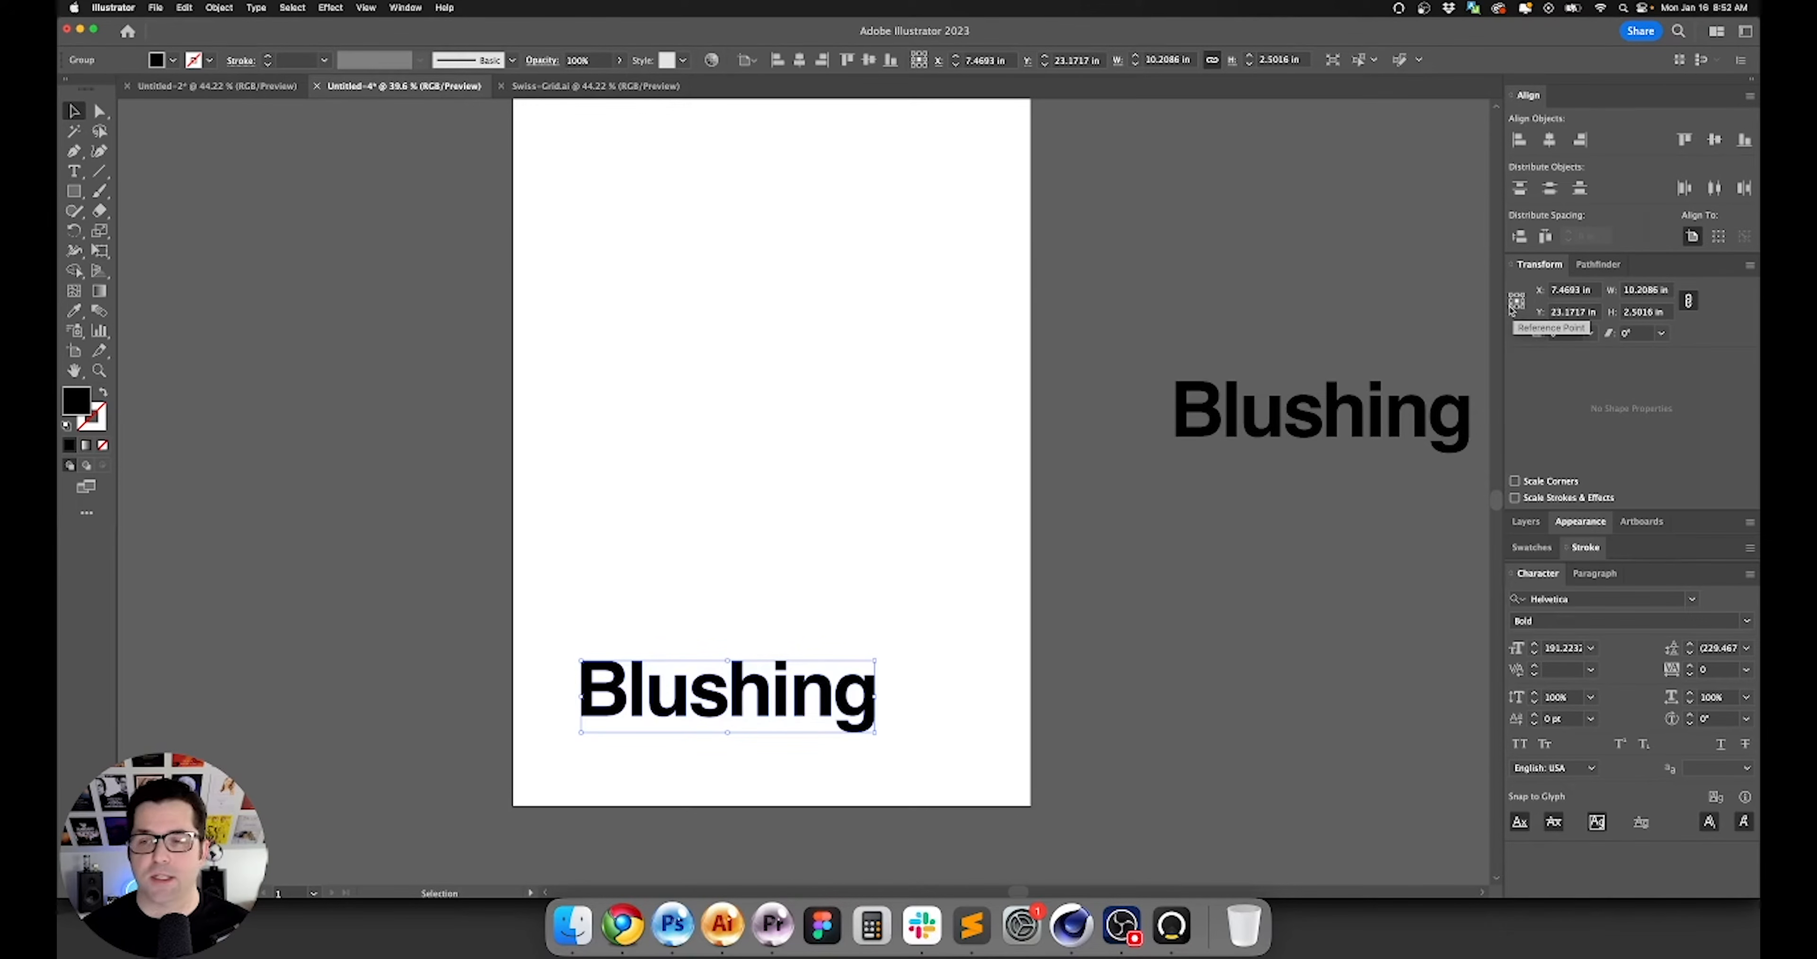
Using its bottom-left reference point, position the outlined Blushing at X 1.5 in and Y 25.5 in.
left_click(1511, 307)
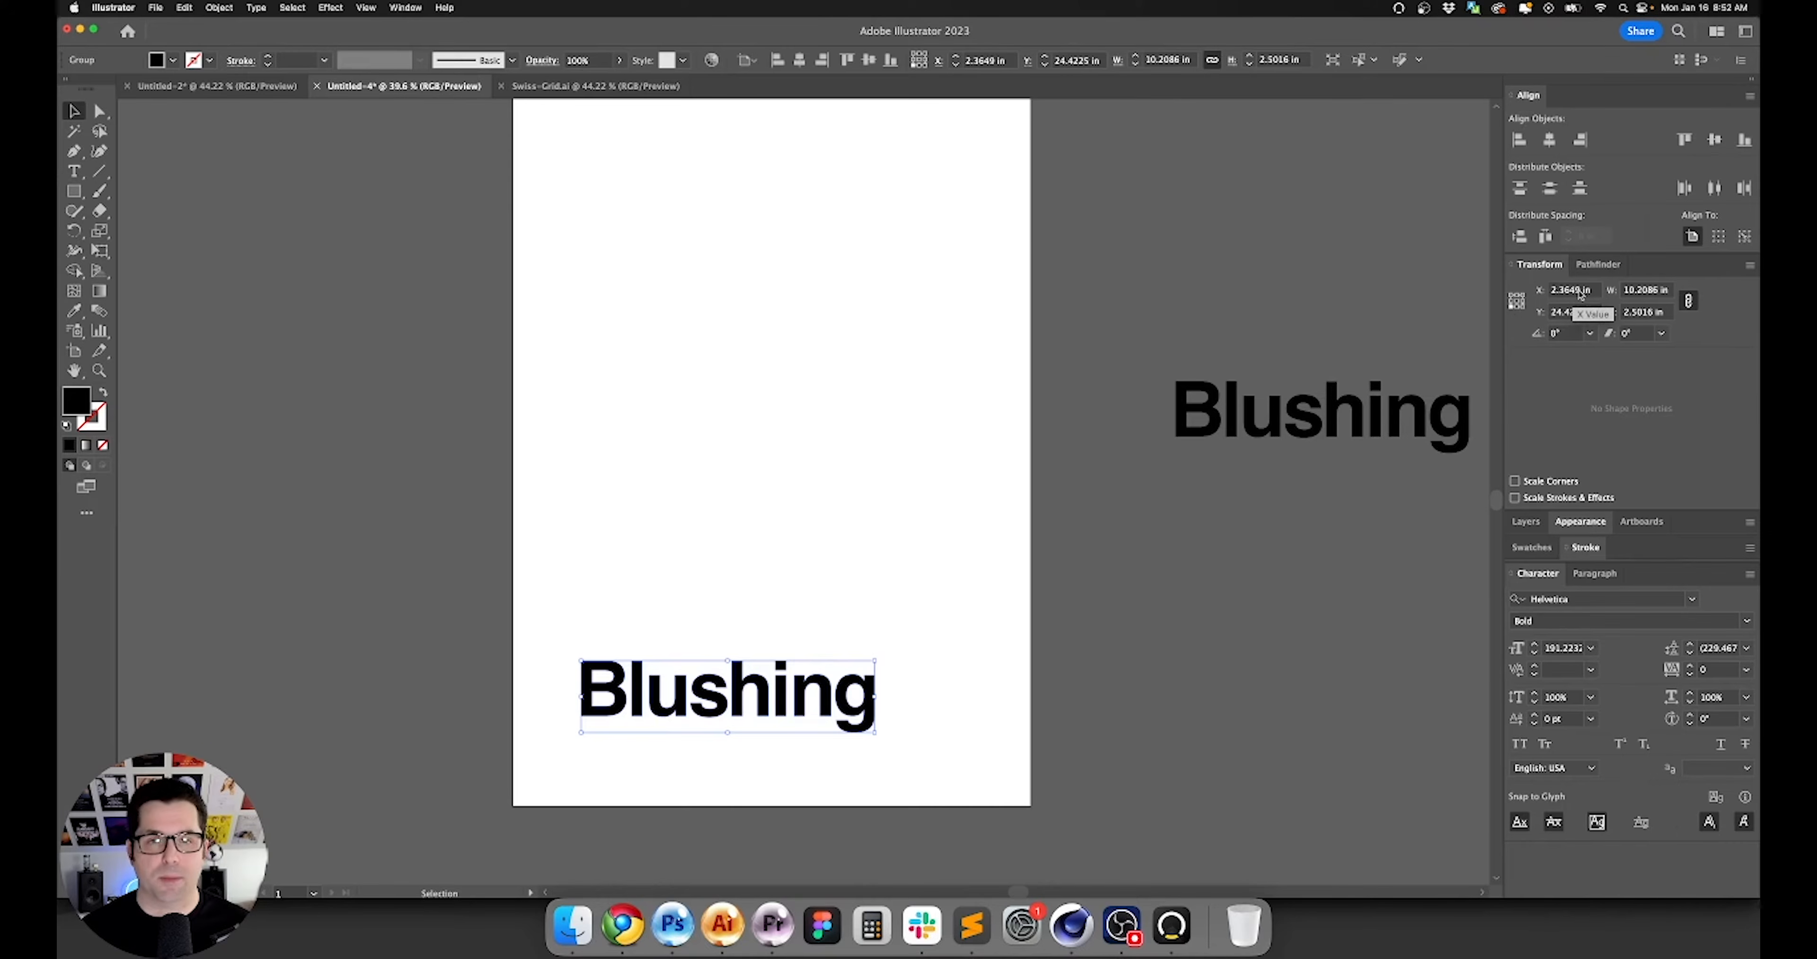
key("Down")
key("Down")
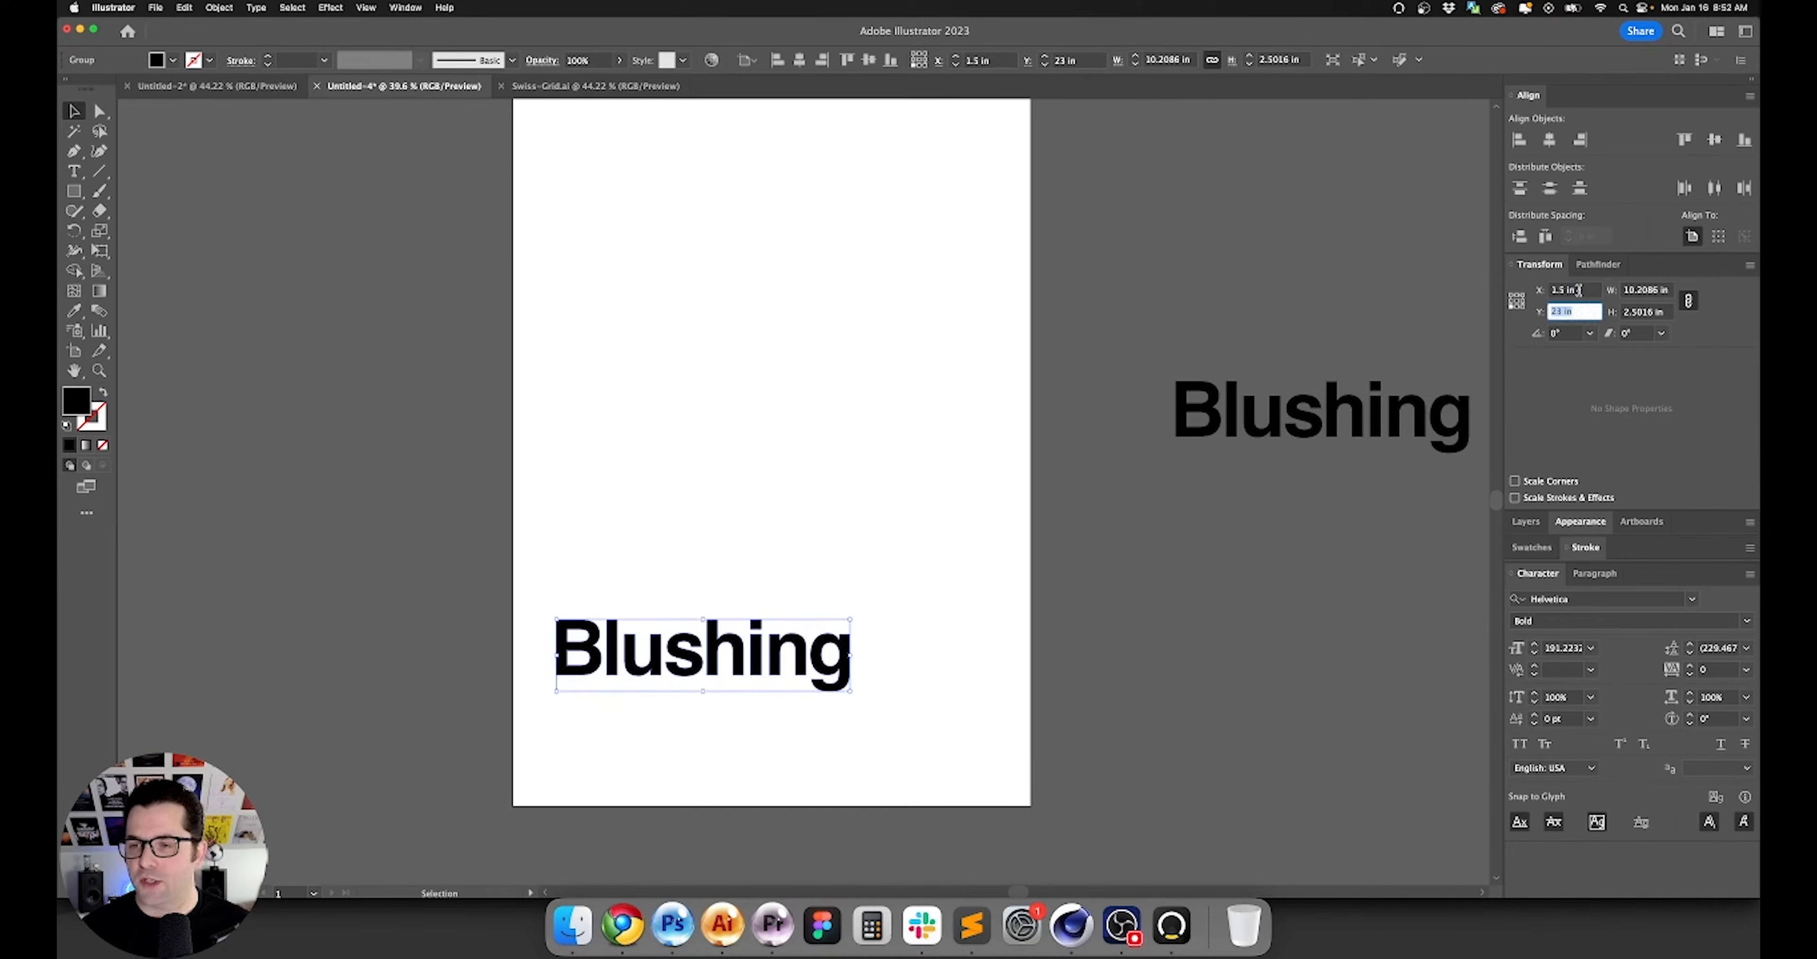
key("Up")
key("Up")
key("Up")
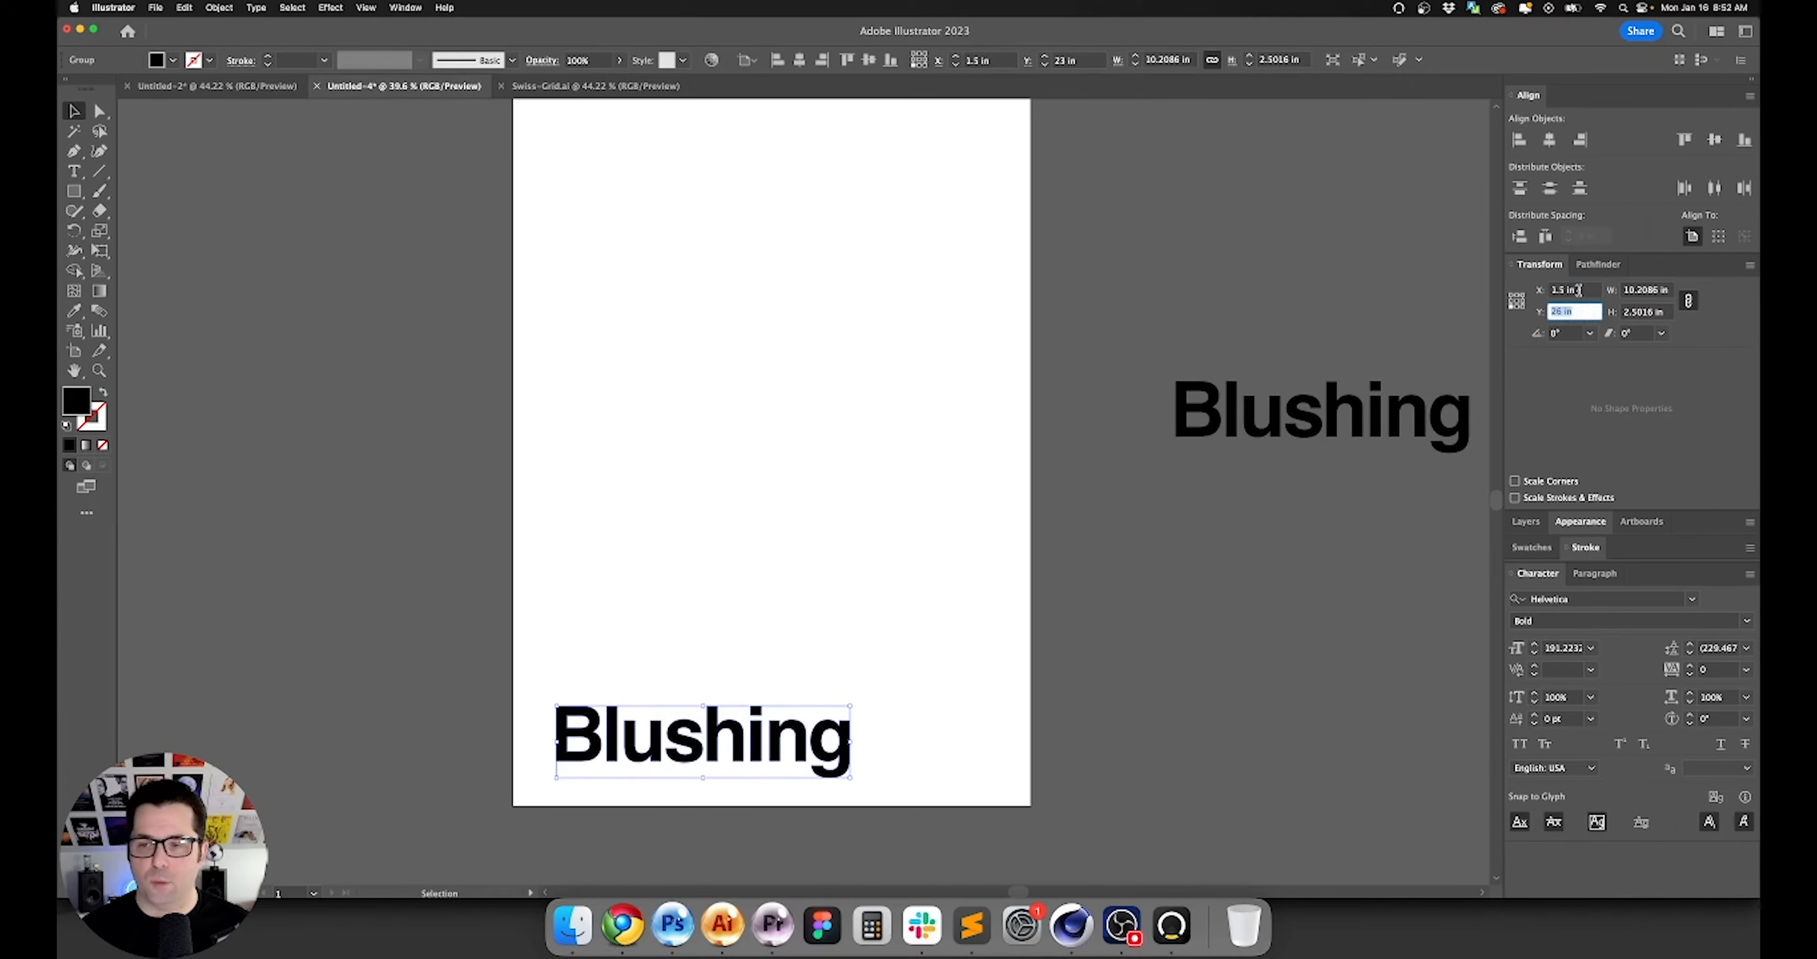
key("Up")
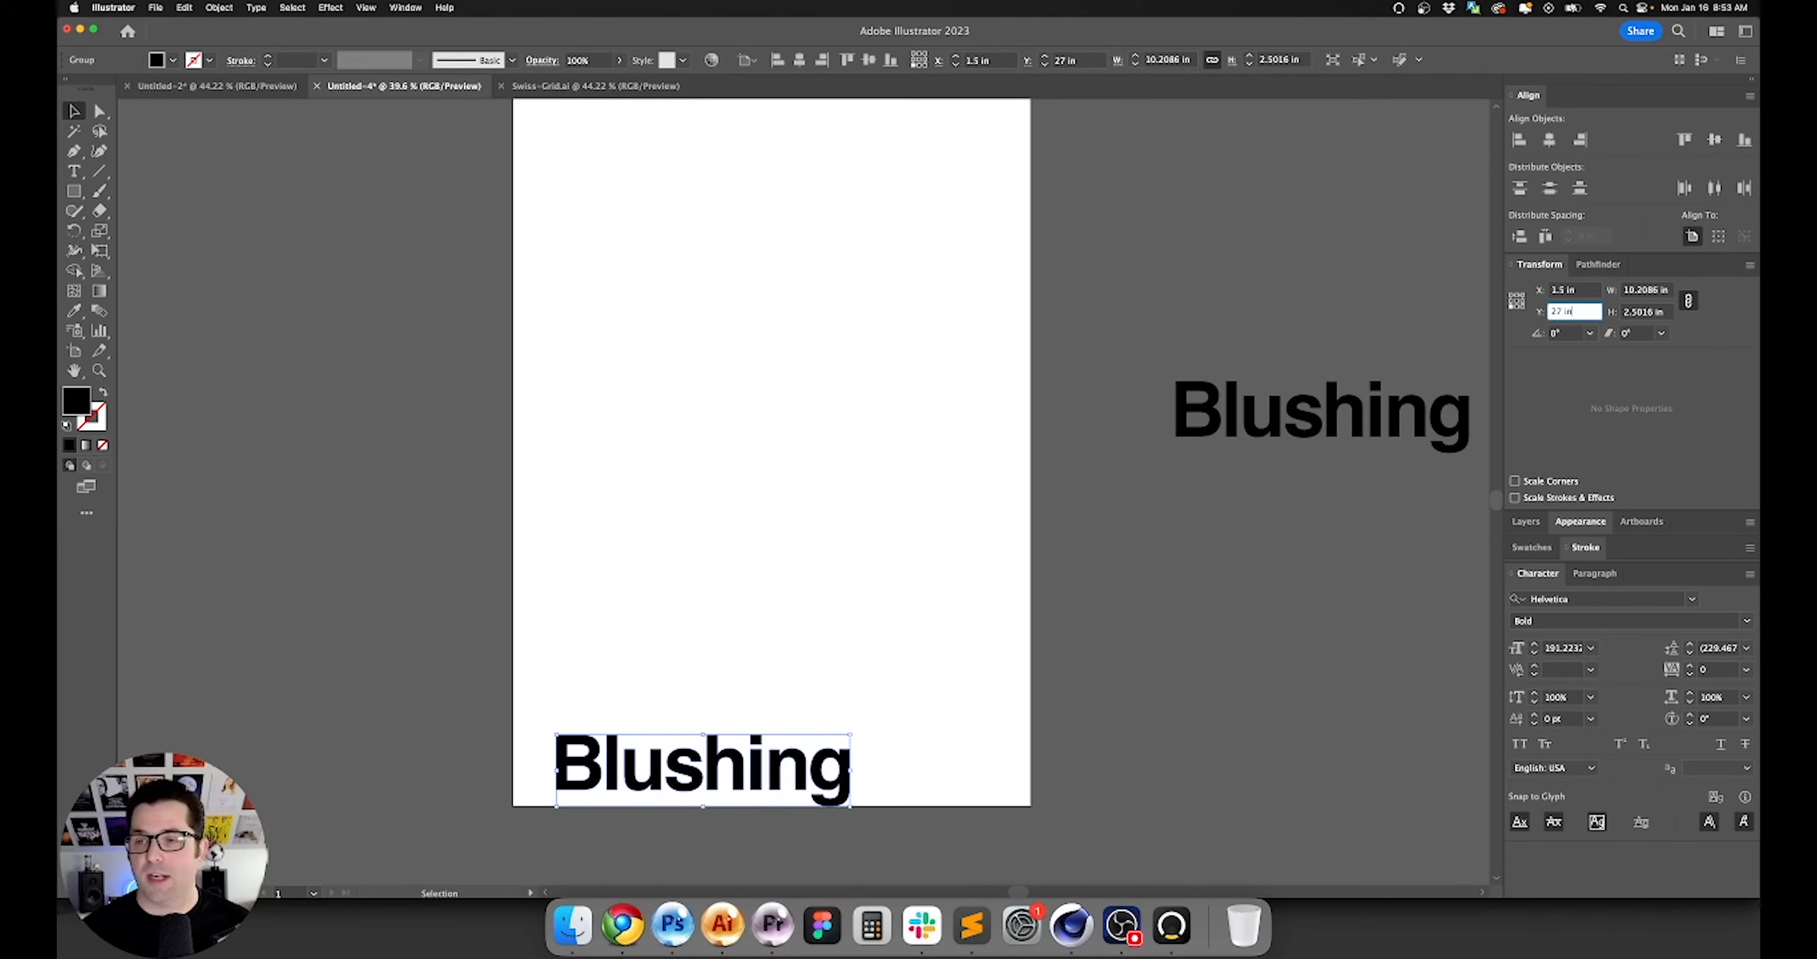
type("-1")
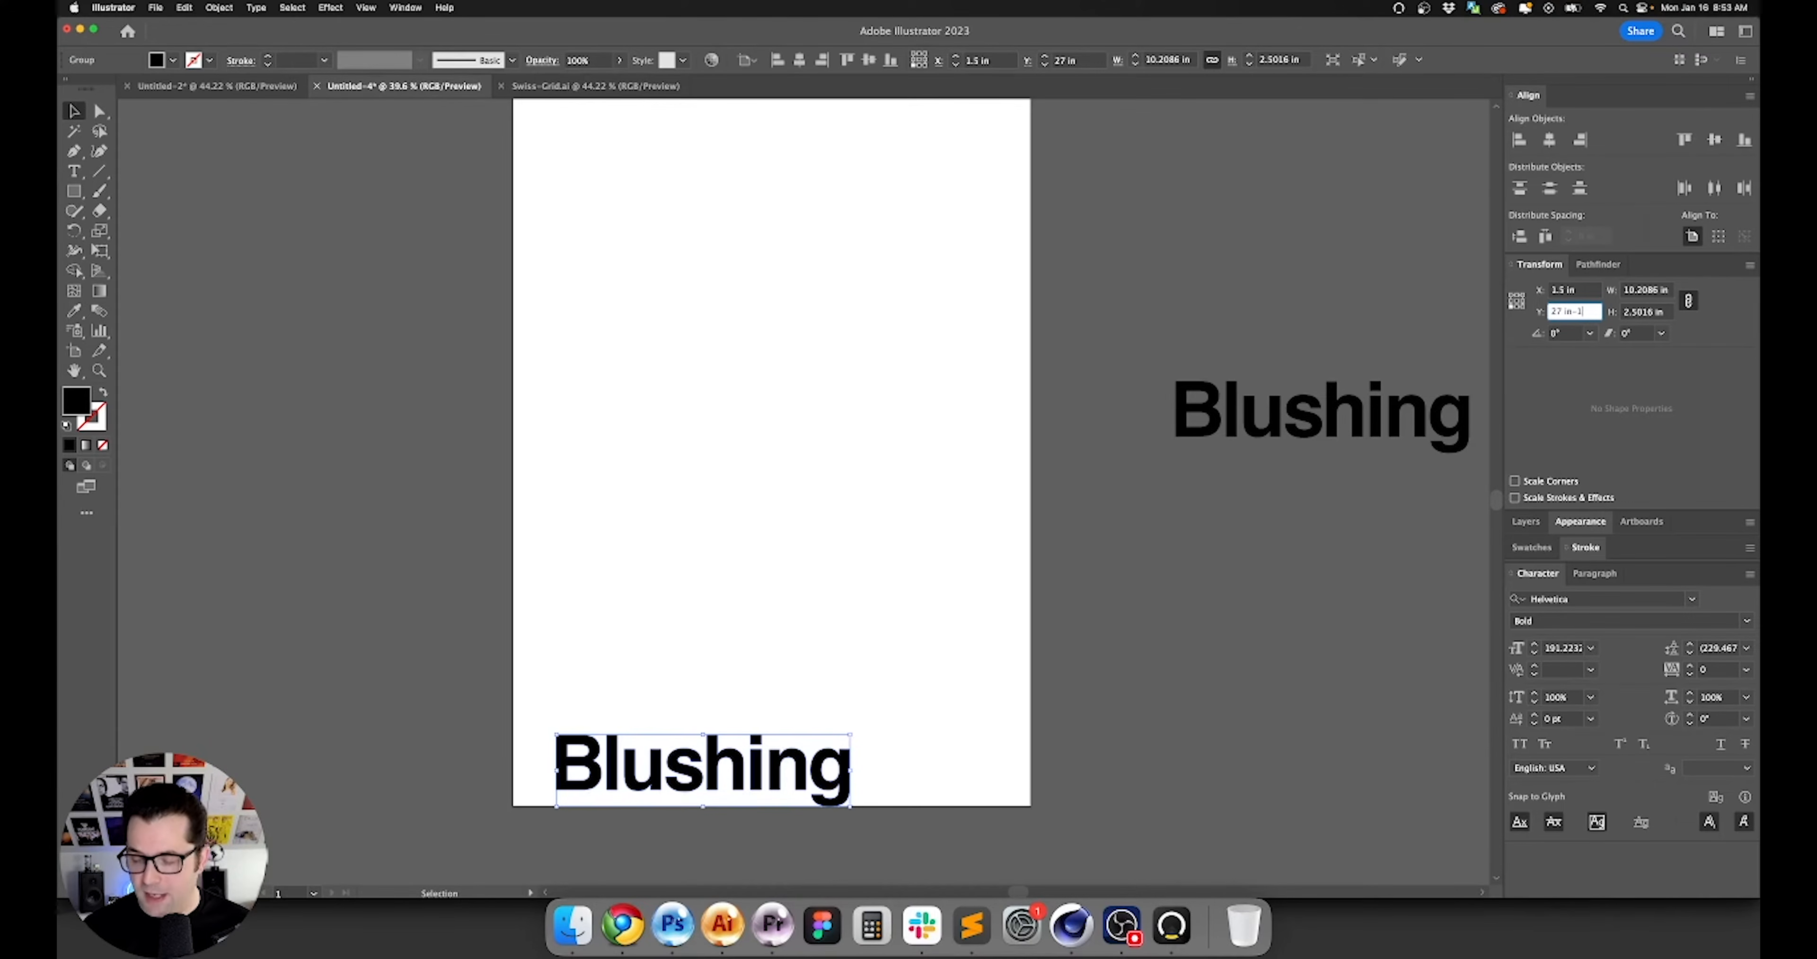
type(".5")
key("Return")
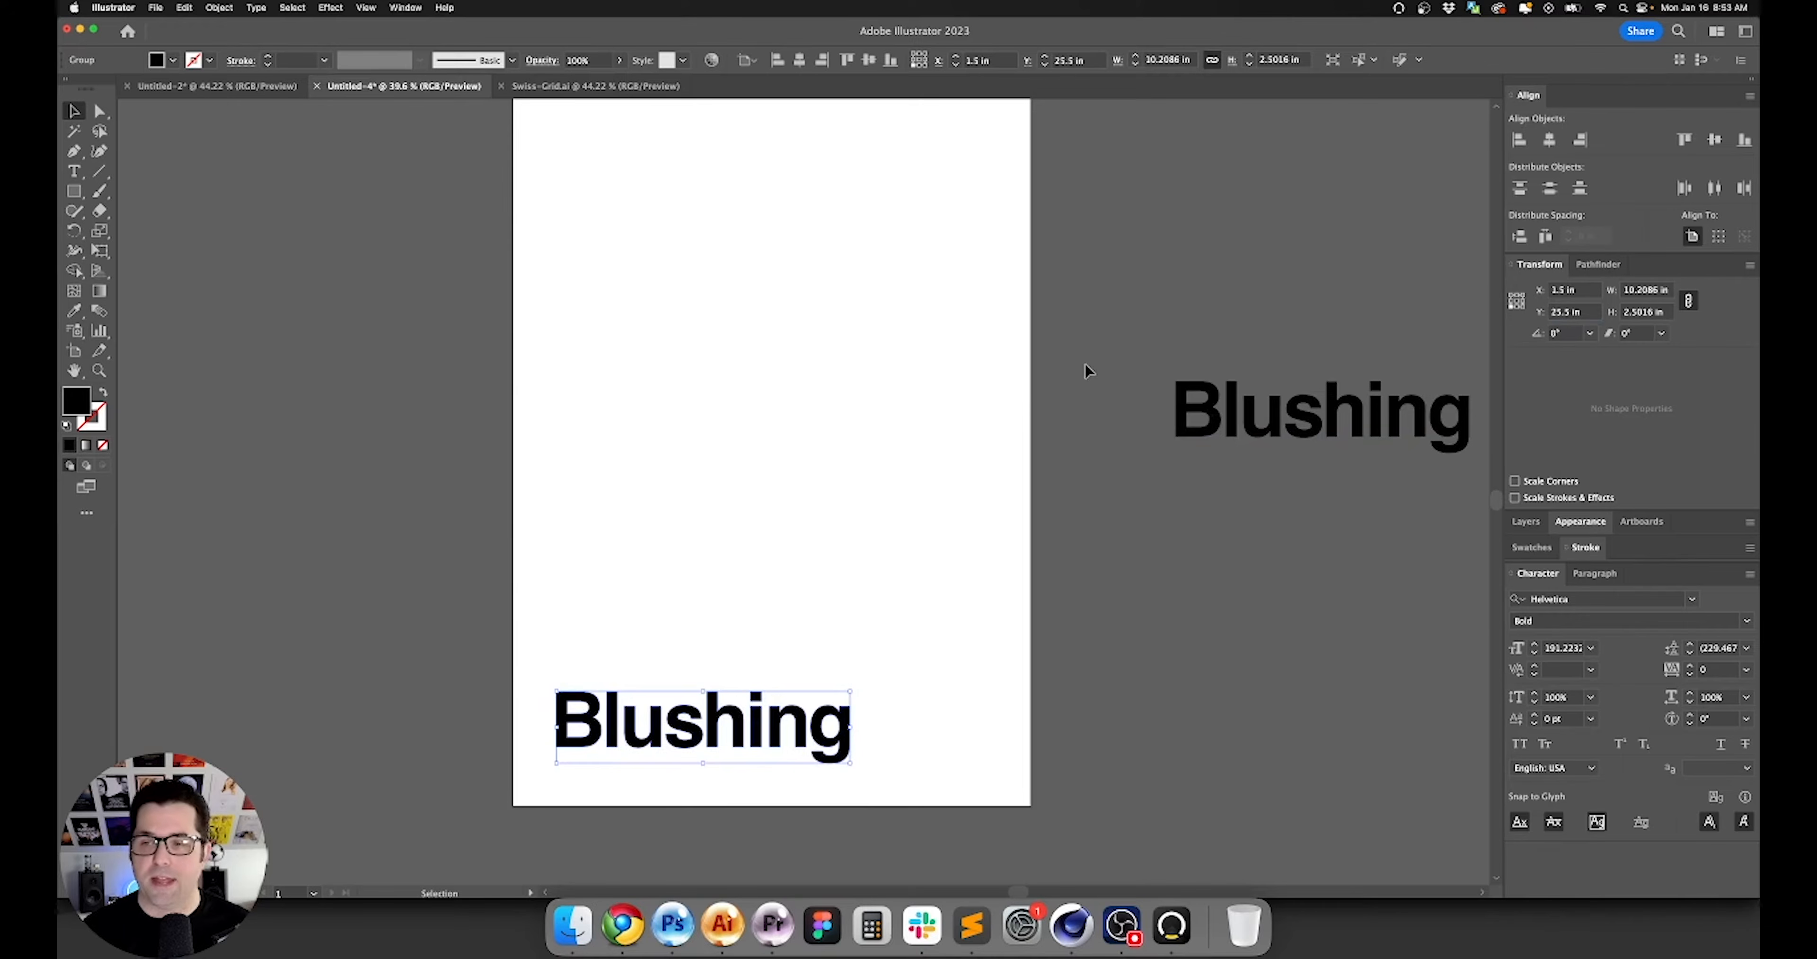
Scale the outlined Blushing proportionally to a width of 15 in, allowing for the 1.5 in right margin.
left_click(1649, 290)
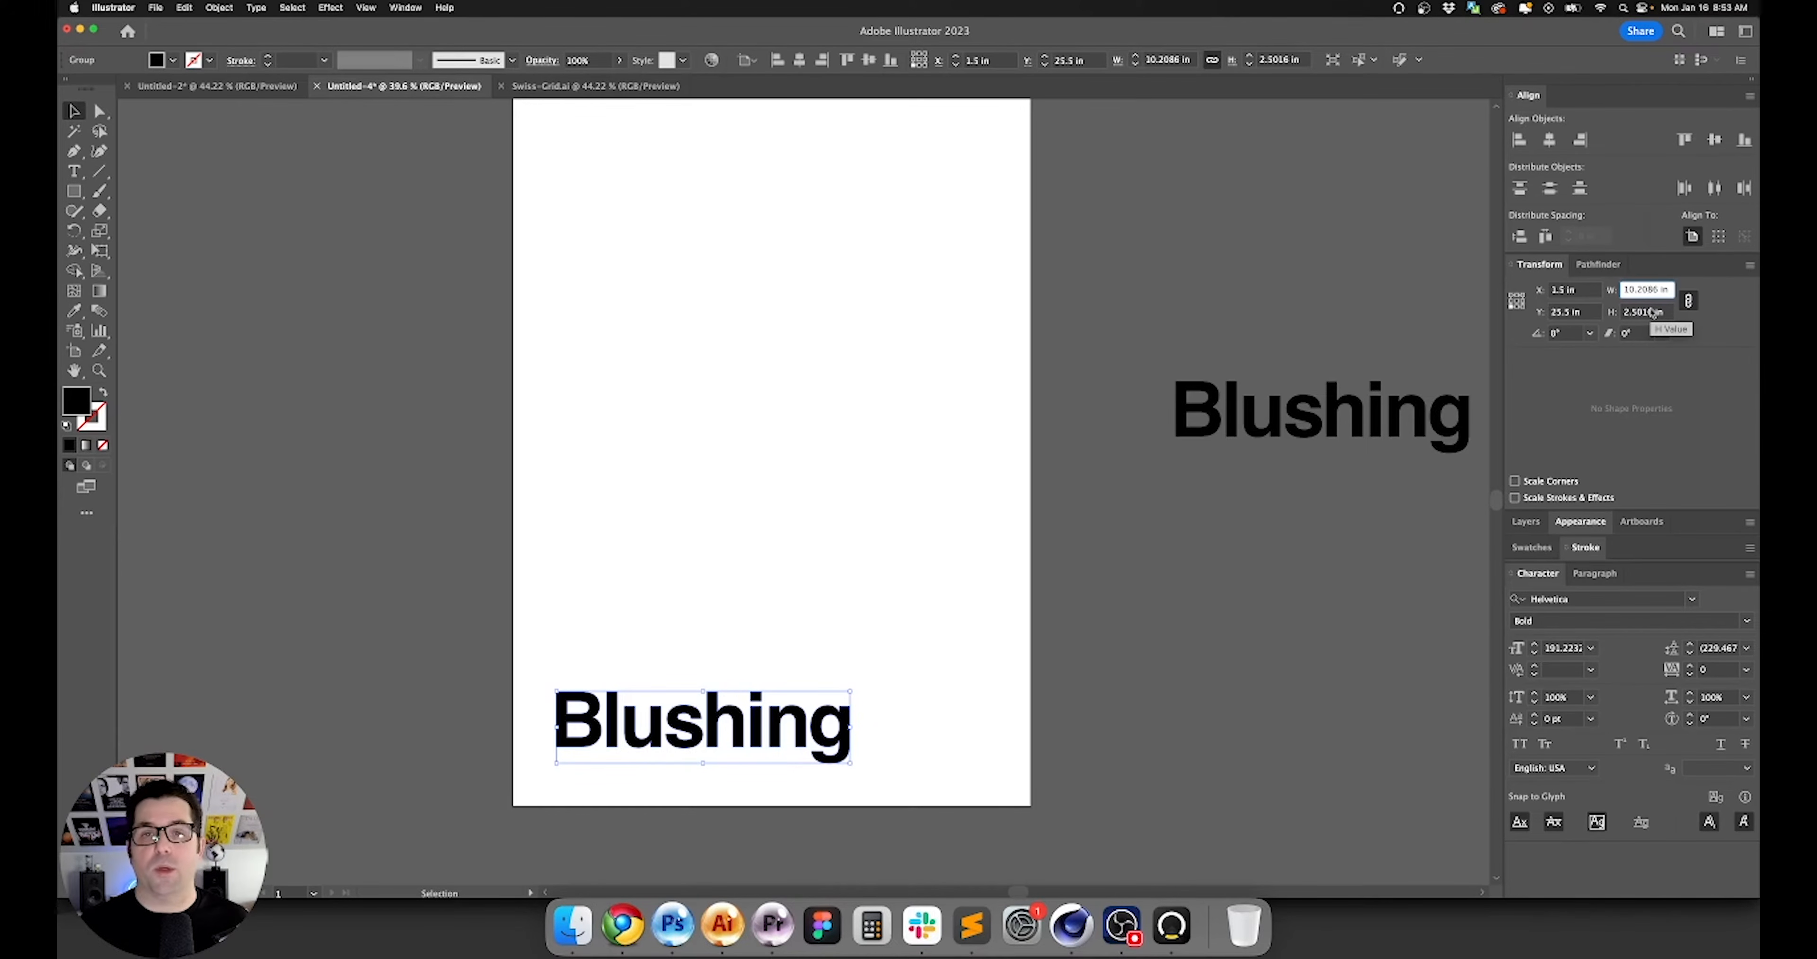
type("16.5")
key("Return")
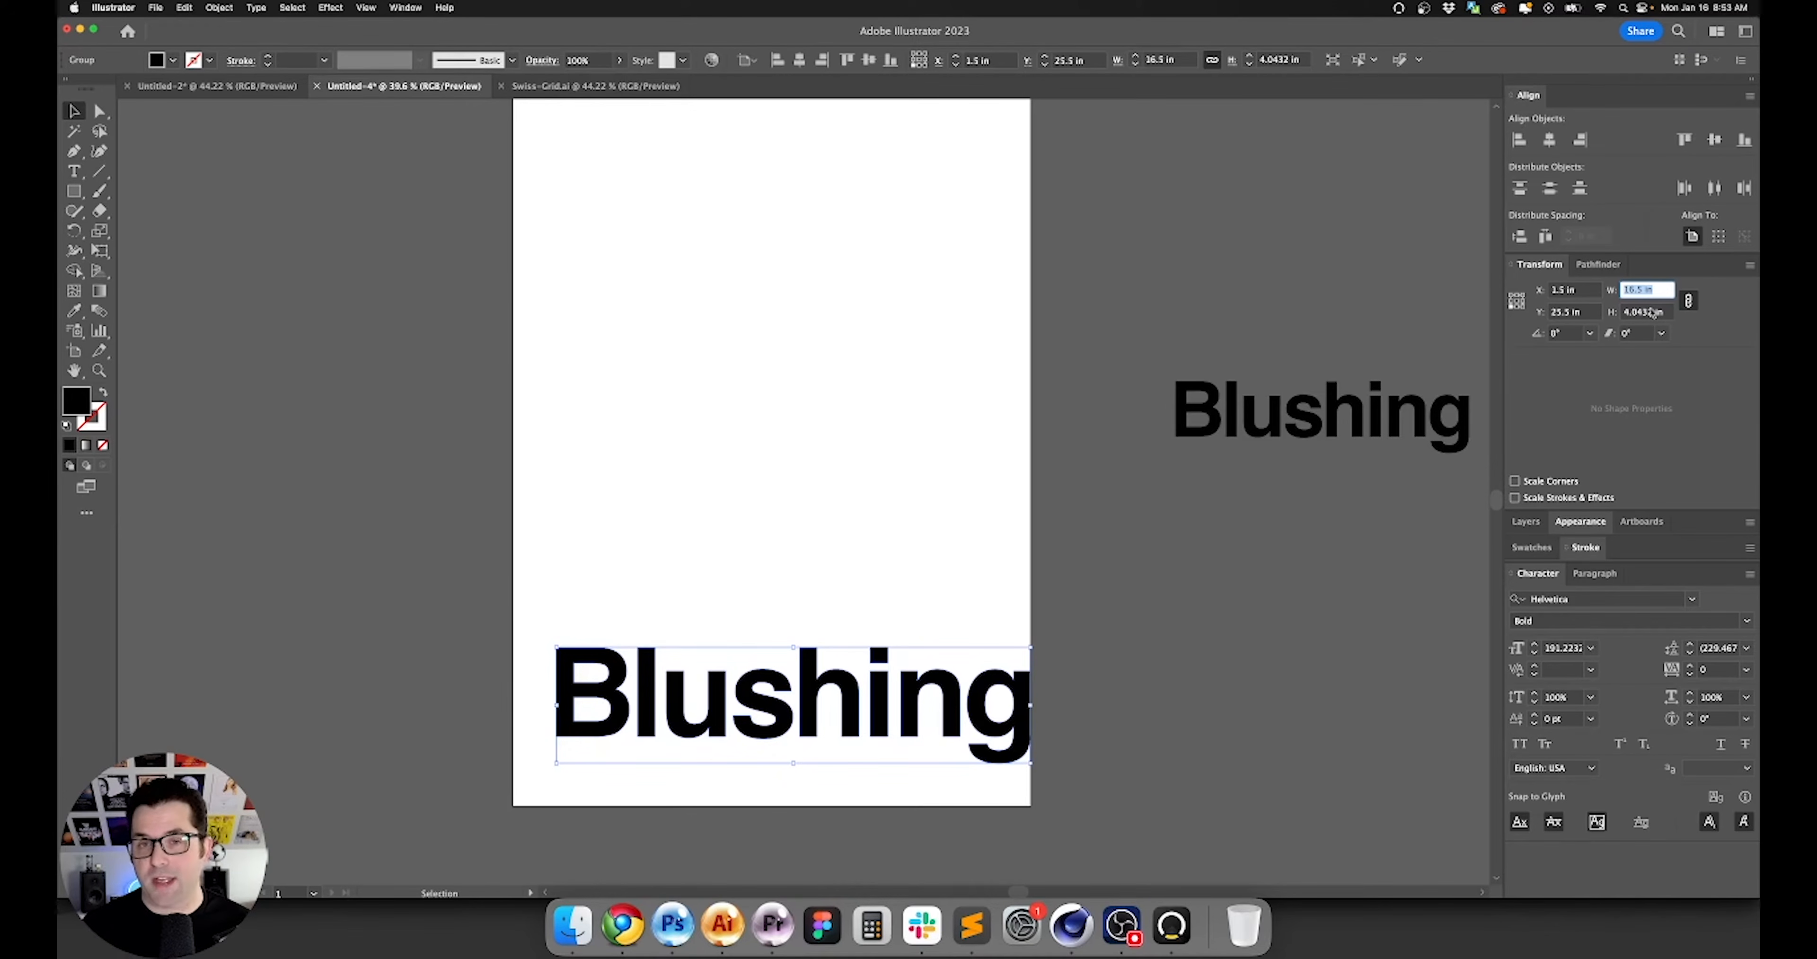
left_click(1650, 290)
type("-1")
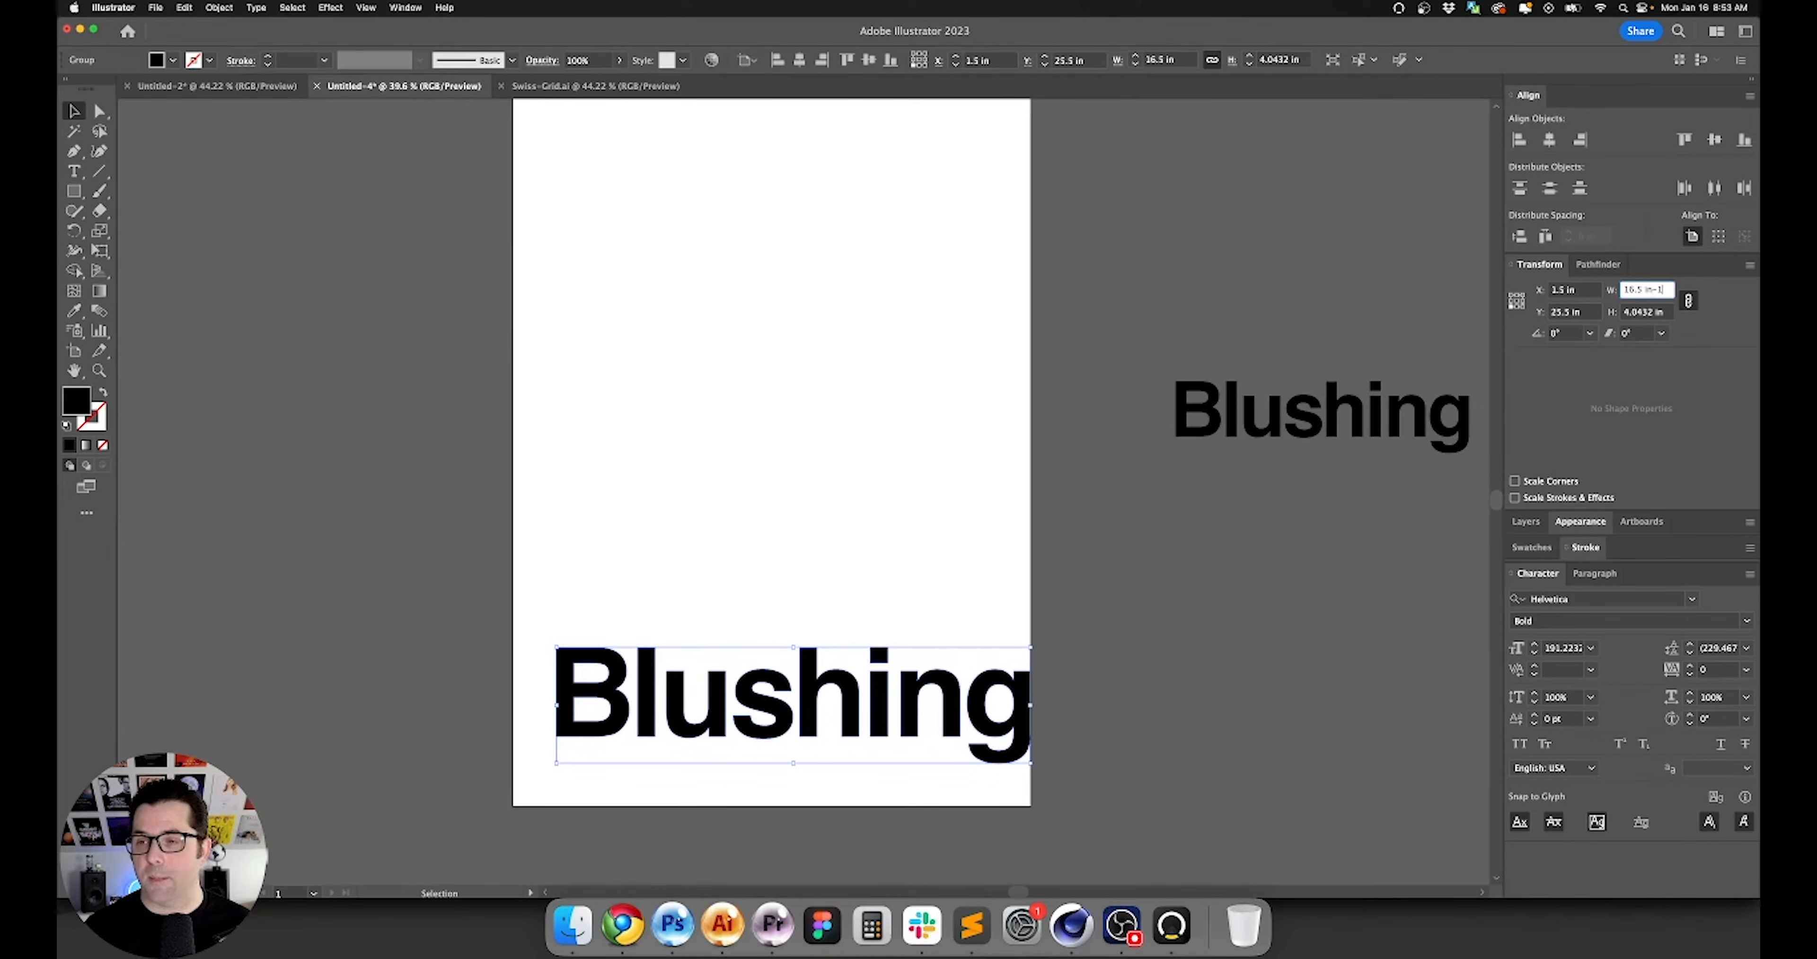
type(".5")
key("Return")
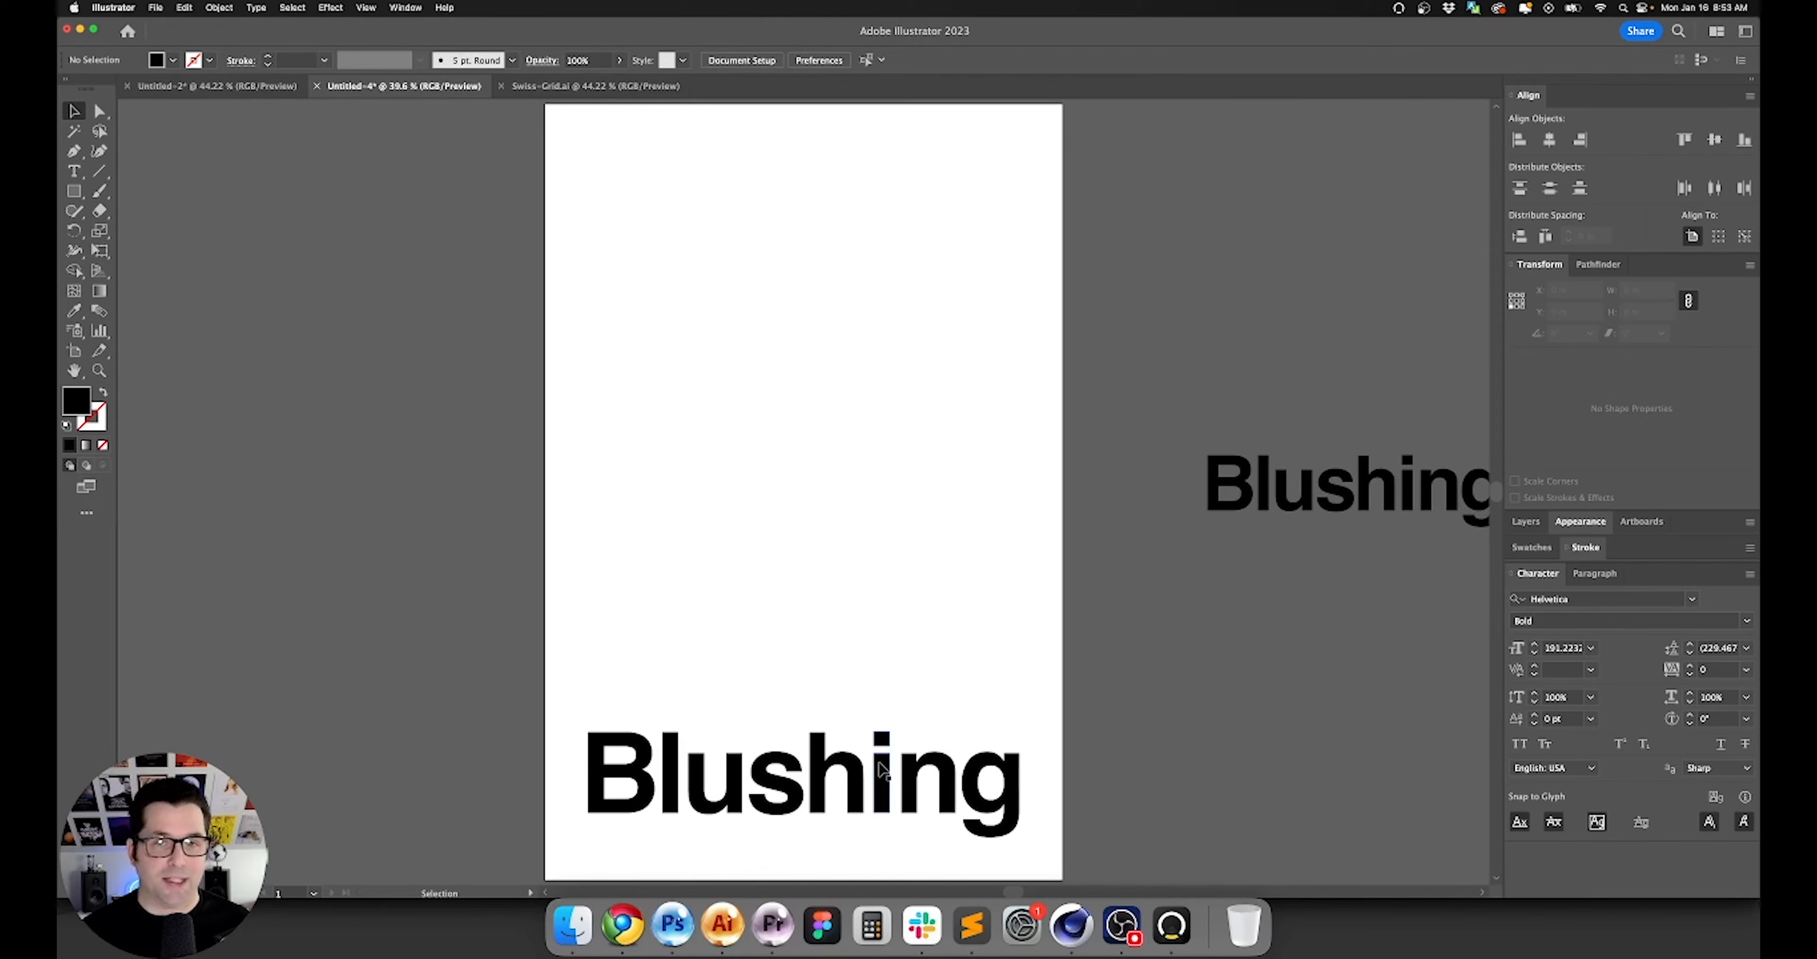
Duplicate the outlined Blushing straight up so the copy sits directly above the original.
left_click(883, 772)
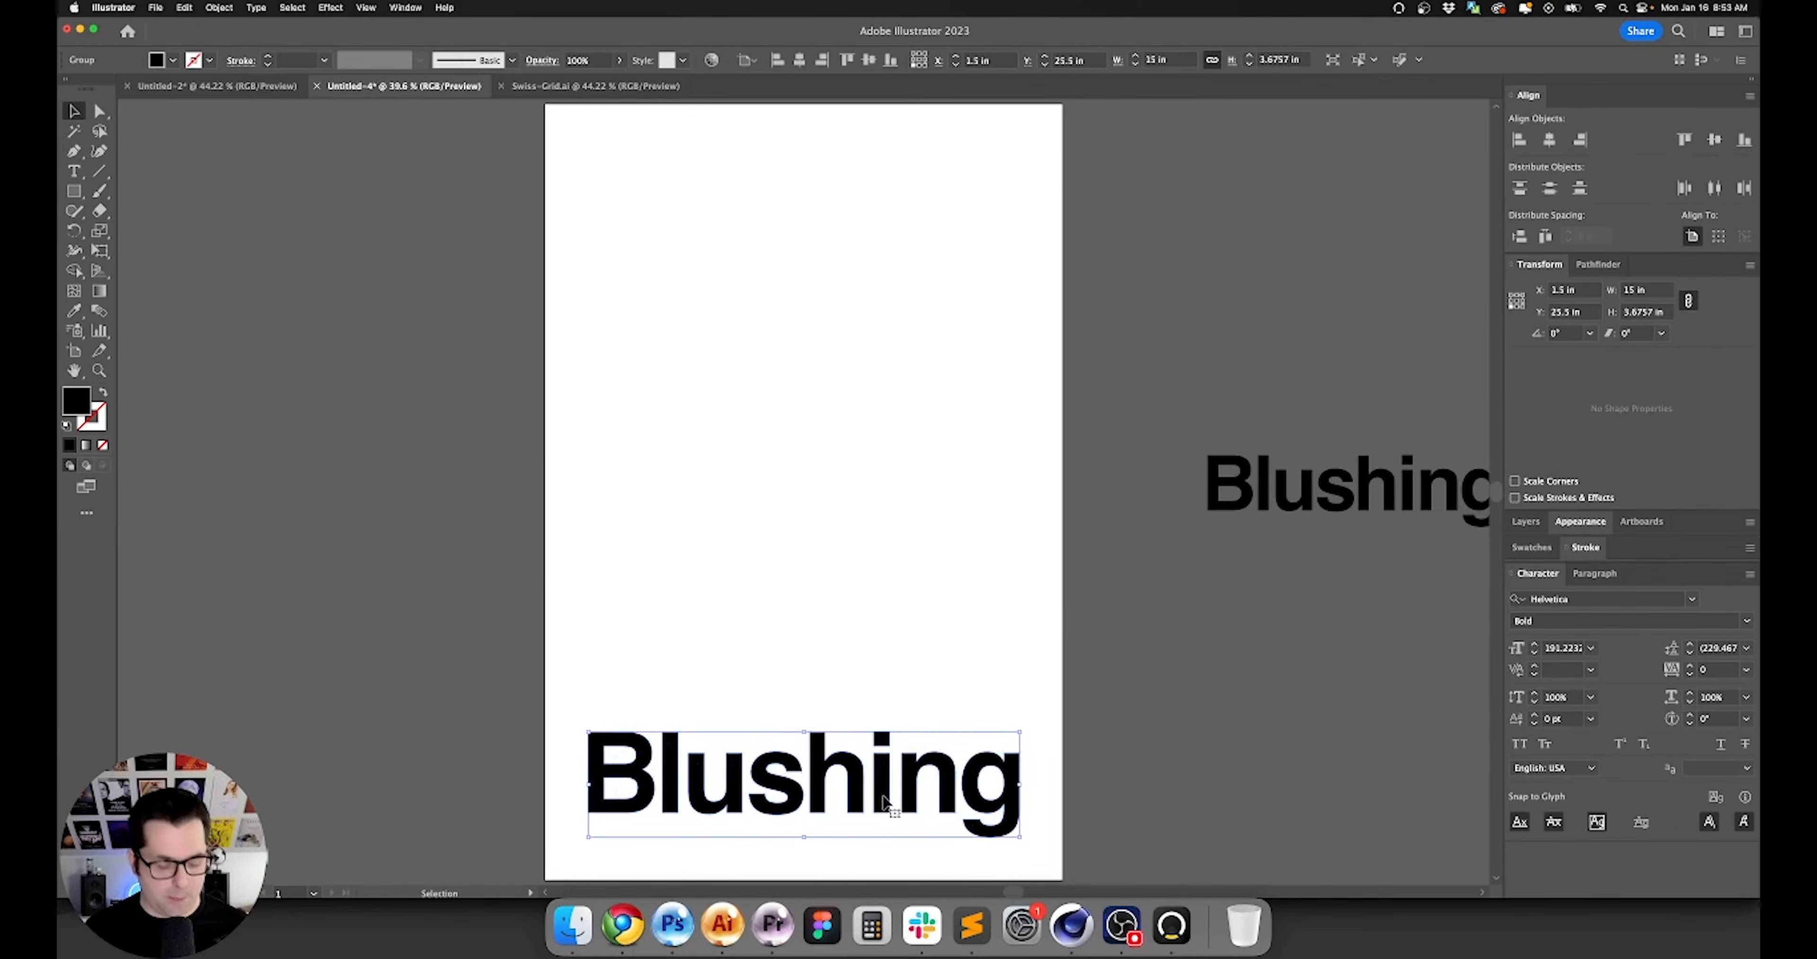
key("super+shift+a")
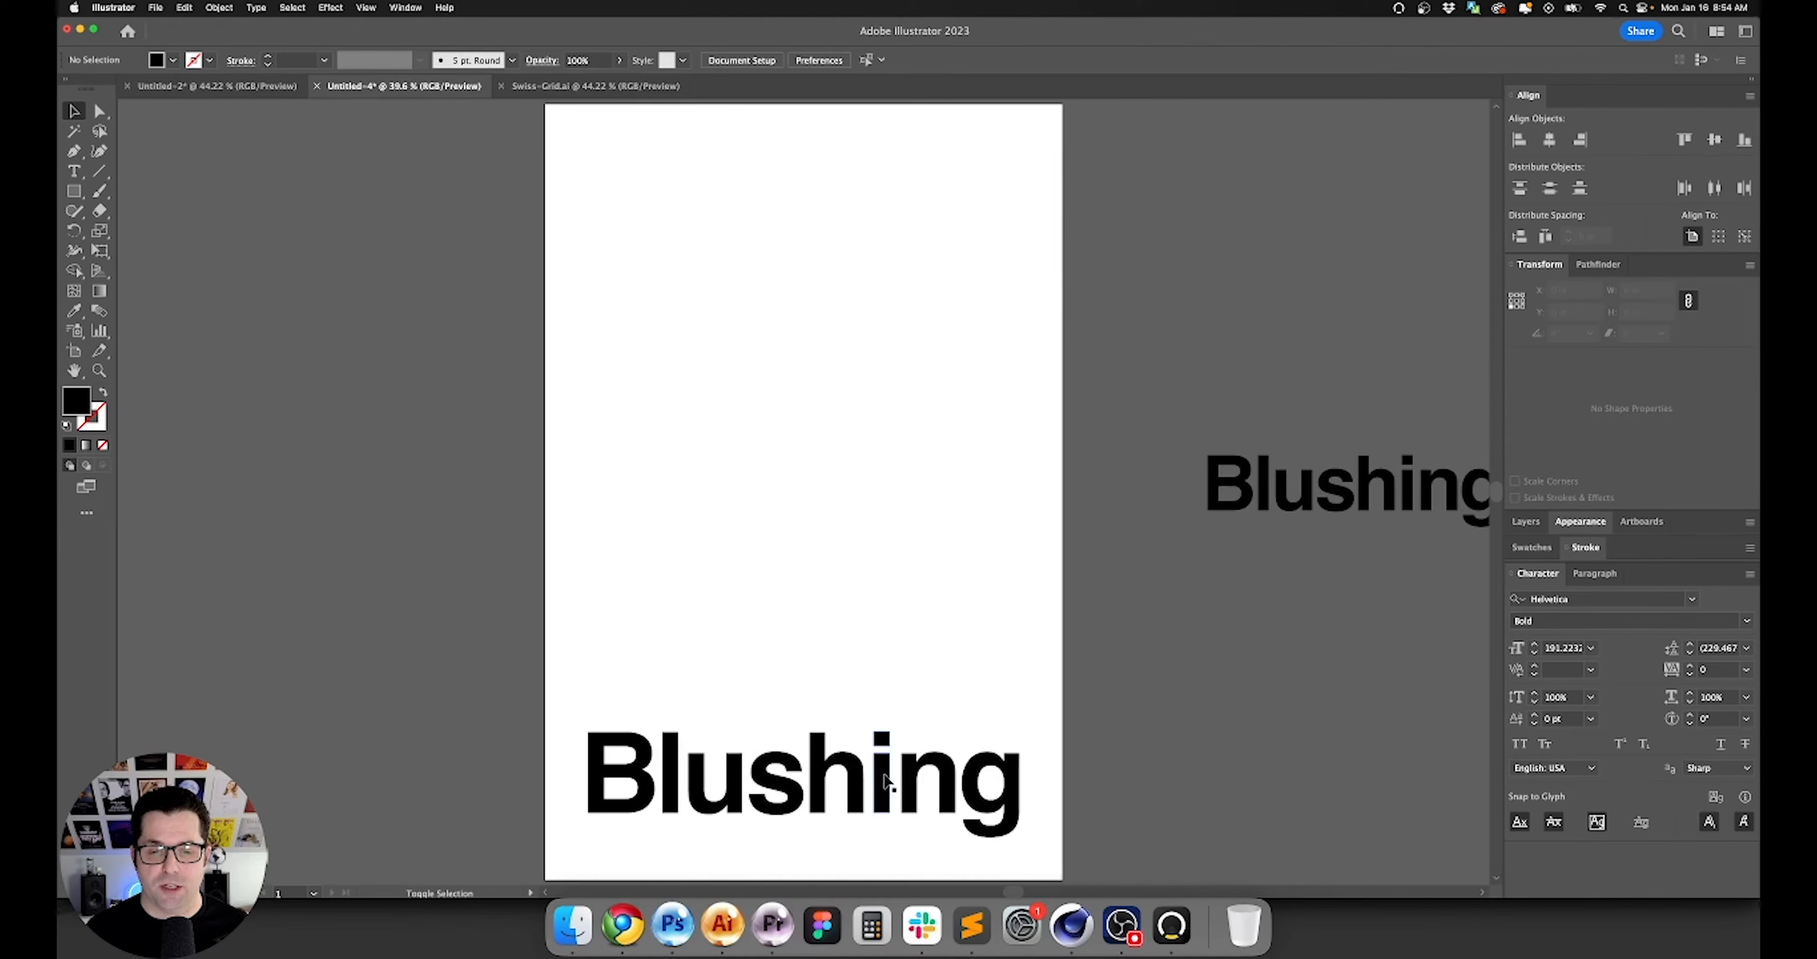
left_click(884, 769)
left_click_drag(886, 786, 887, 687)
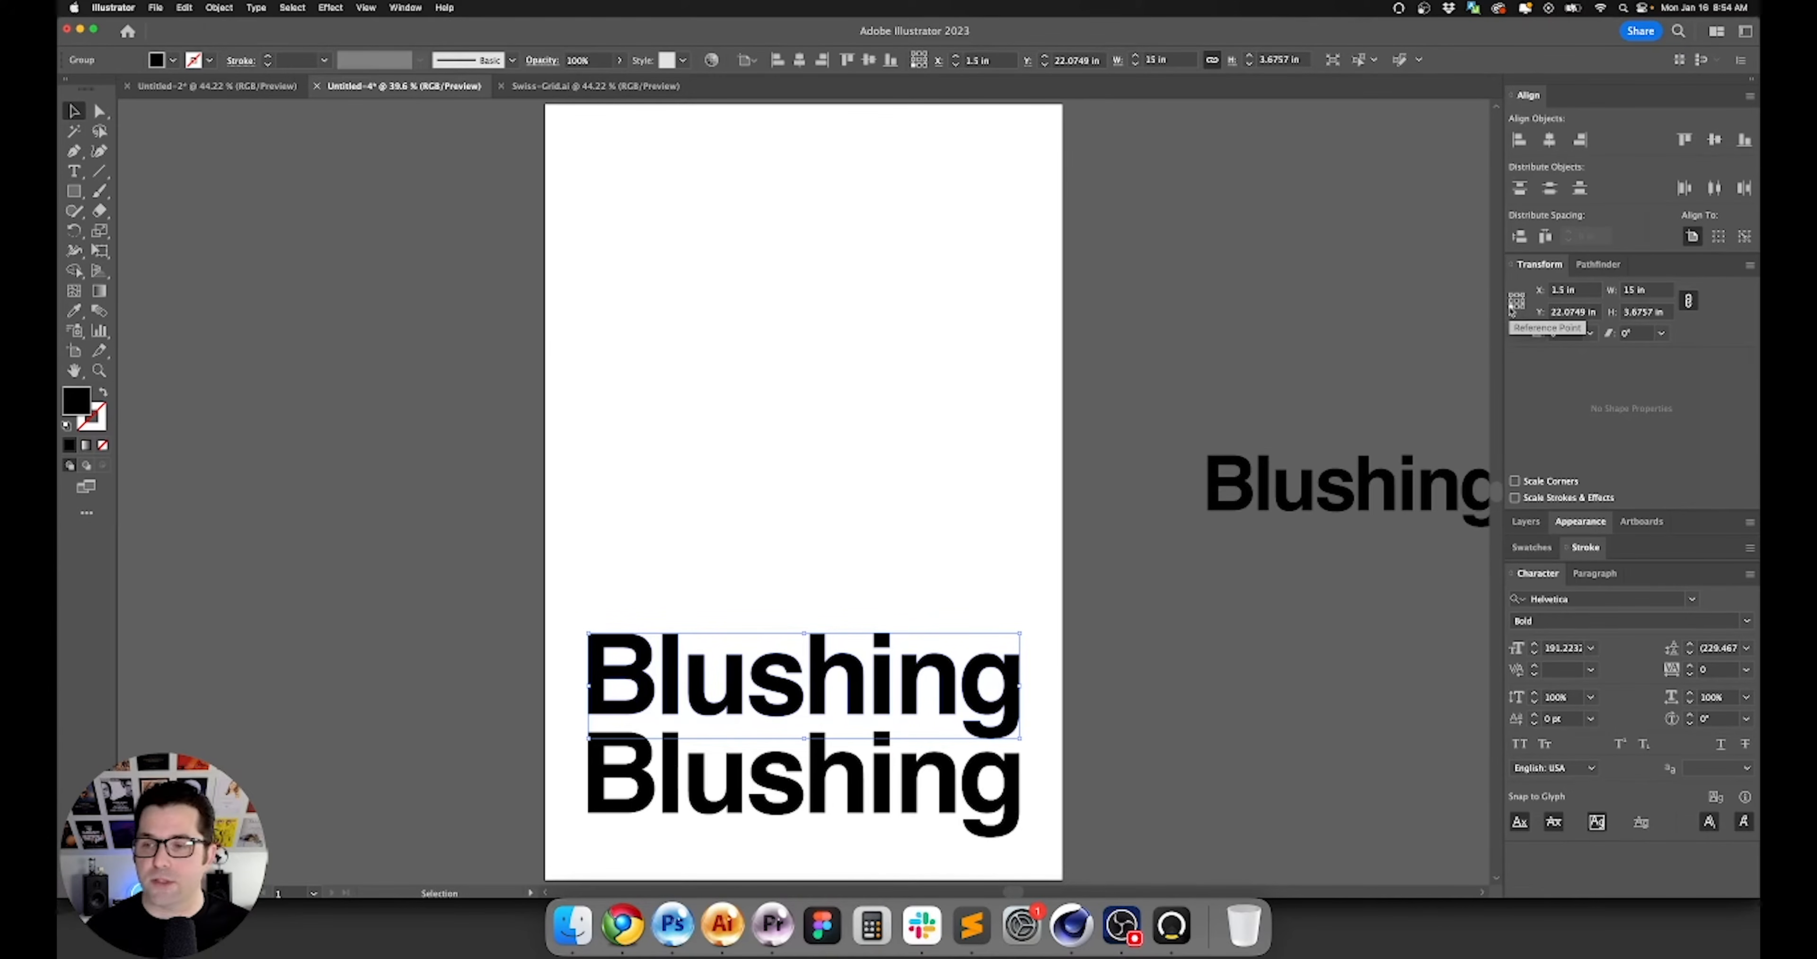
Scale the copy to 13.5 in wide and add a third Blushing above it at 0.8 of that width, 10.8 in.
left_click(1659, 289)
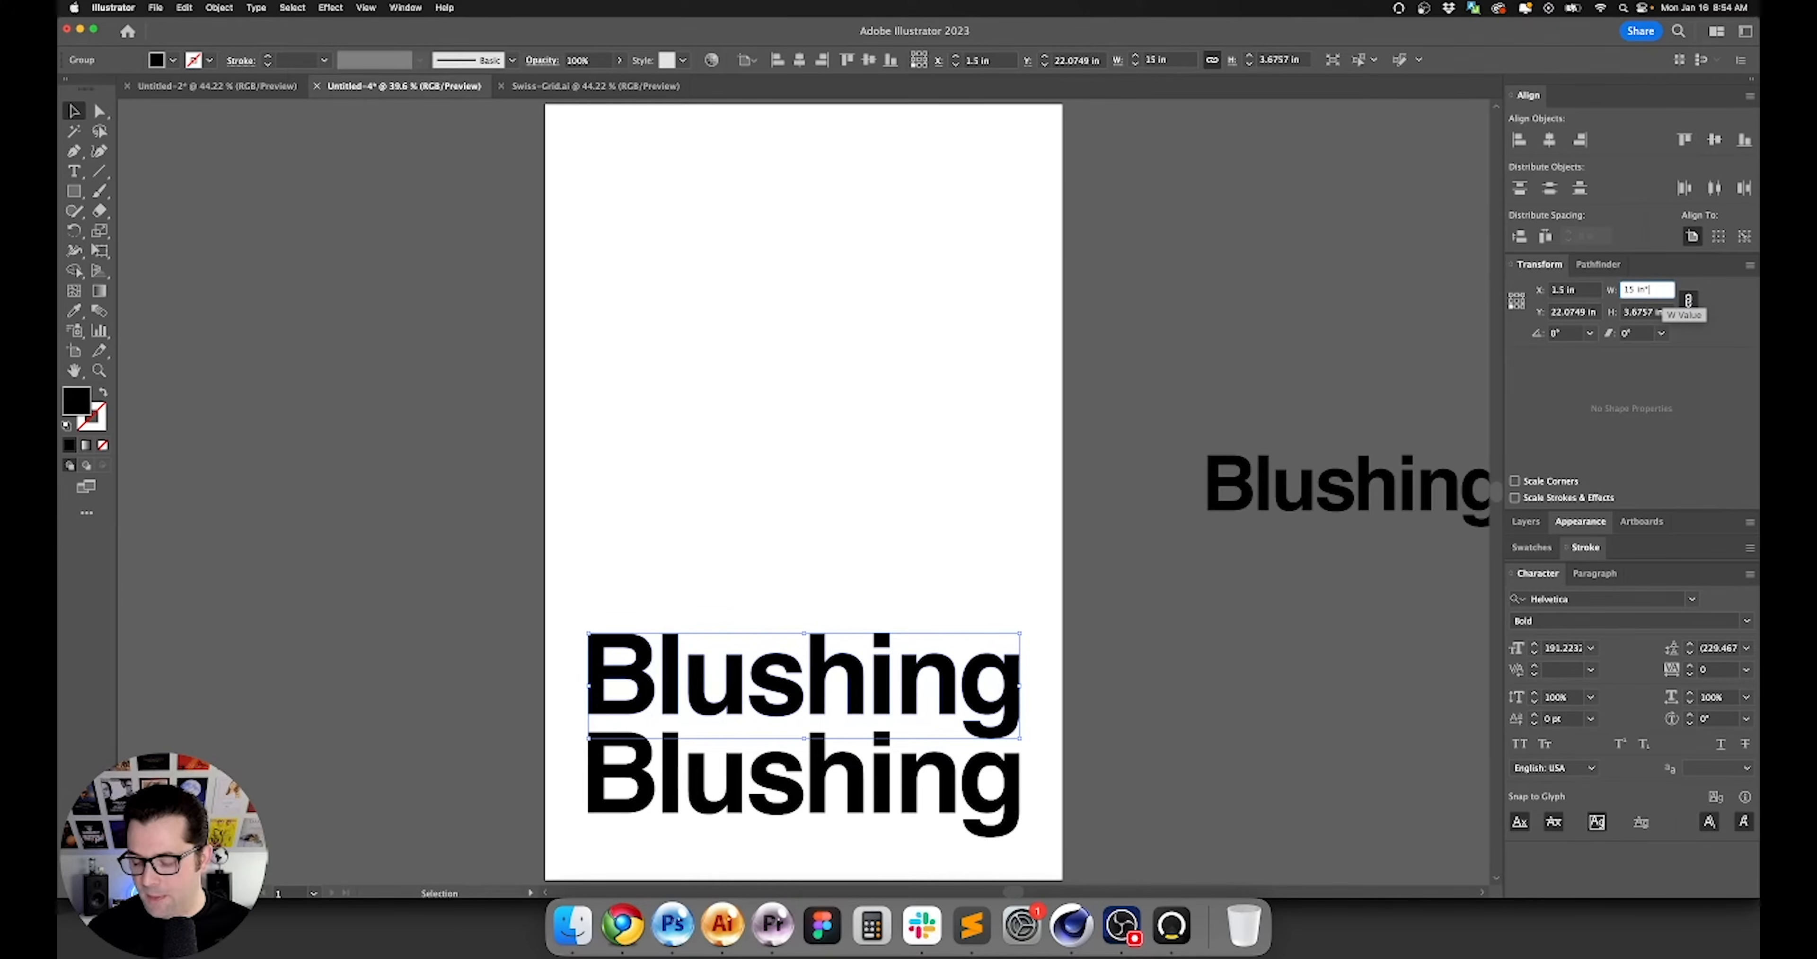
type("13.5")
key("alt+Return")
type("*.8")
key("Return")
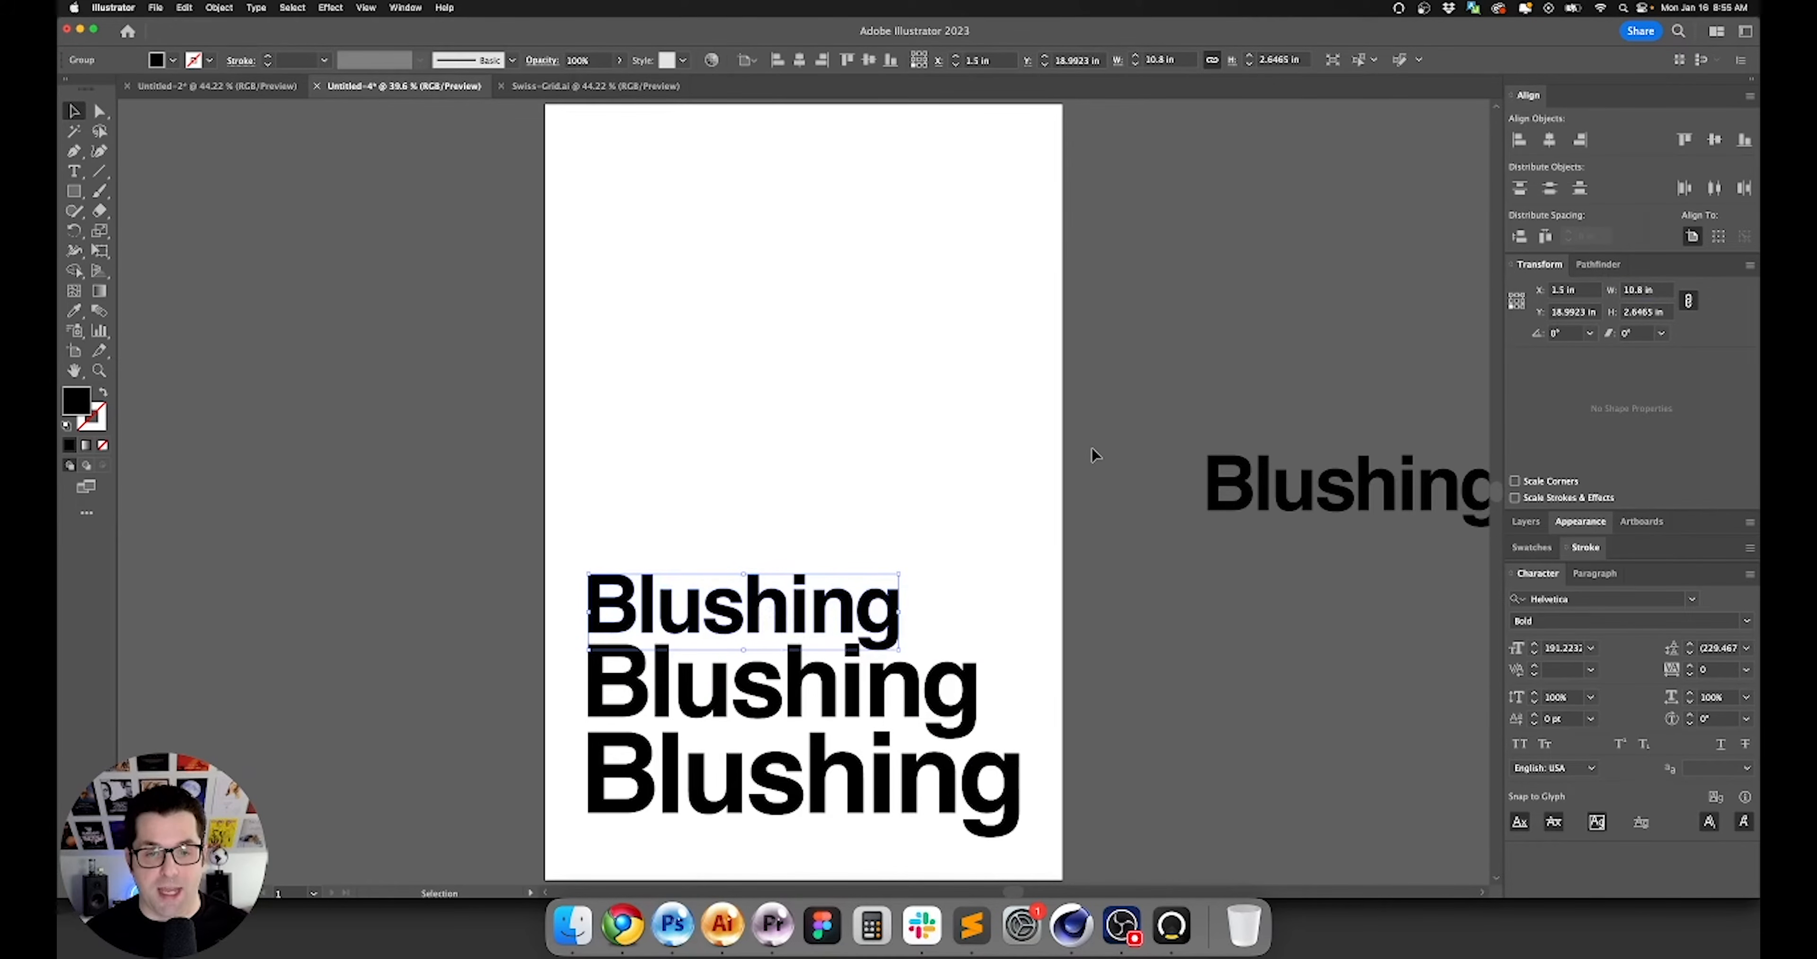
Duplicate the 10.8 in wide Blushing straight up and scale the new copy's width by 0.7.
left_click_drag(890, 616, 890, 522)
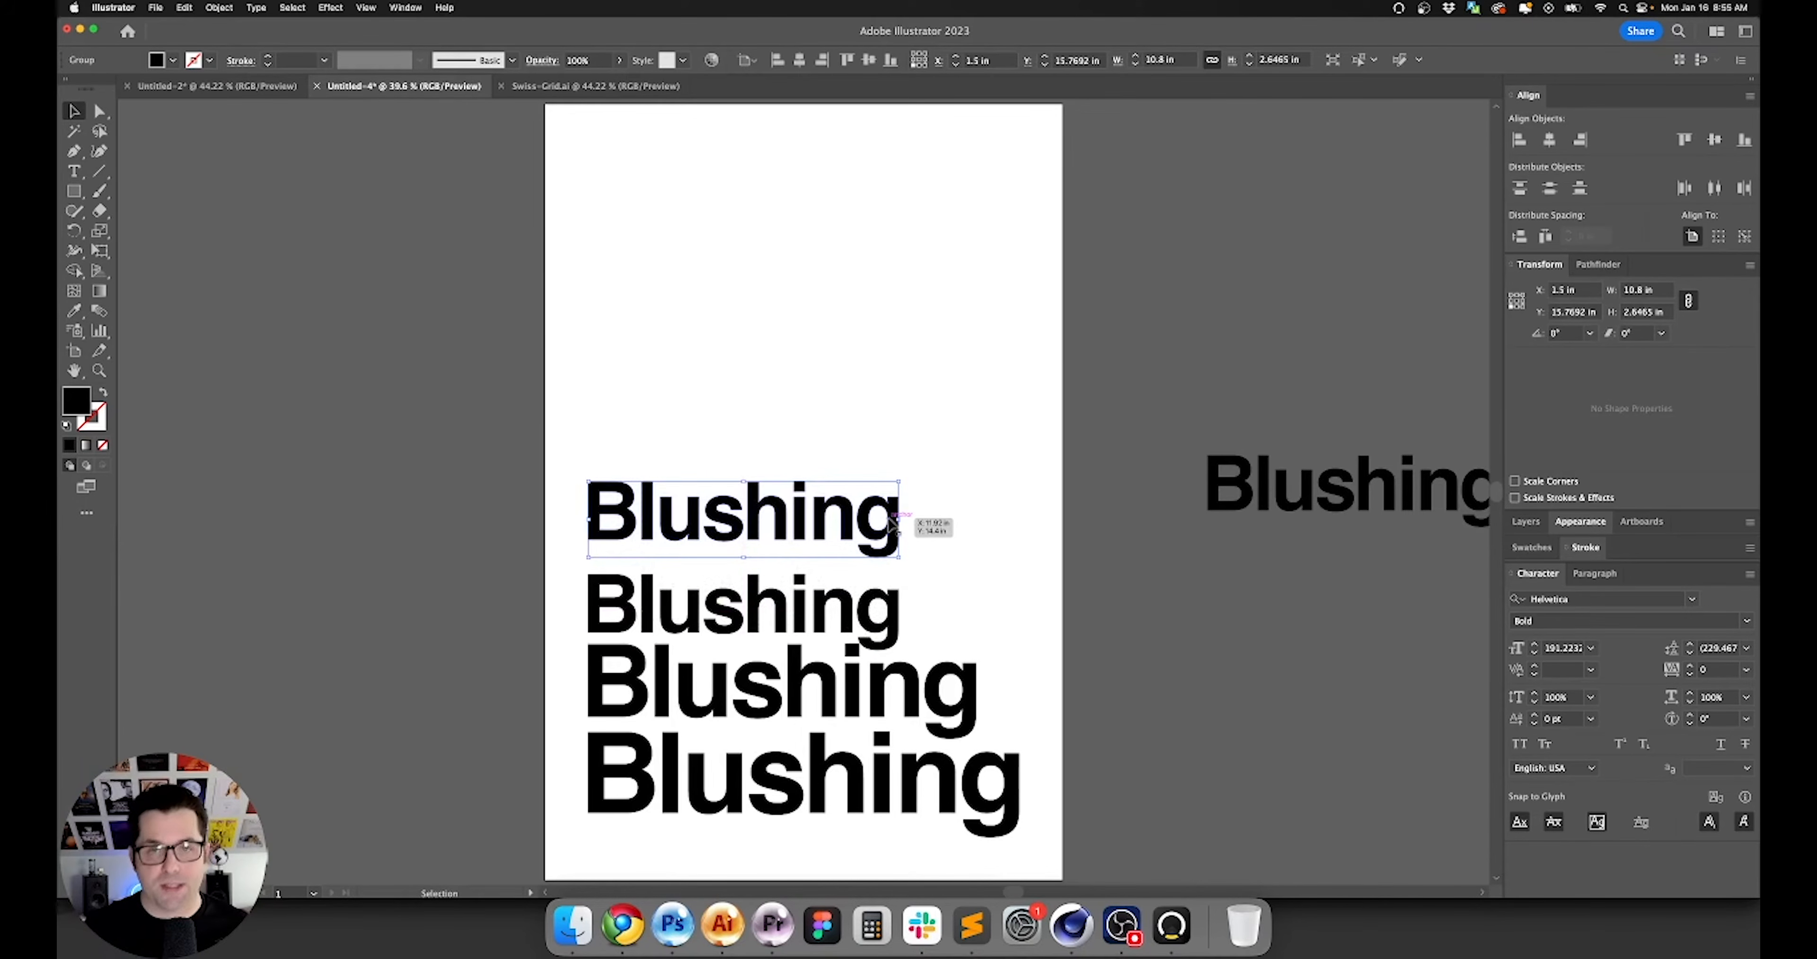
left_click(1661, 290)
type("*.7")
key("Return")
Stack further Blushing copies upward, scaling one to 0.6 of the previous width and a smaller one by 0.4.
left_click(1666, 289)
type("*.6")
key("Return")
left_click_drag(804, 523, 714, 441)
type("*.4")
key("Return")
Continue stacking smaller Blushing copies upward, scaling one by 0.3 and reducing the topmost to 0.0544 in wide.
left_click_drag(601, 426, 592, 379)
left_click(1666, 290)
type("*.3")
key("Return")
left_click(1666, 289)
type("*.3")
key("Return")
left_click(1072, 332)
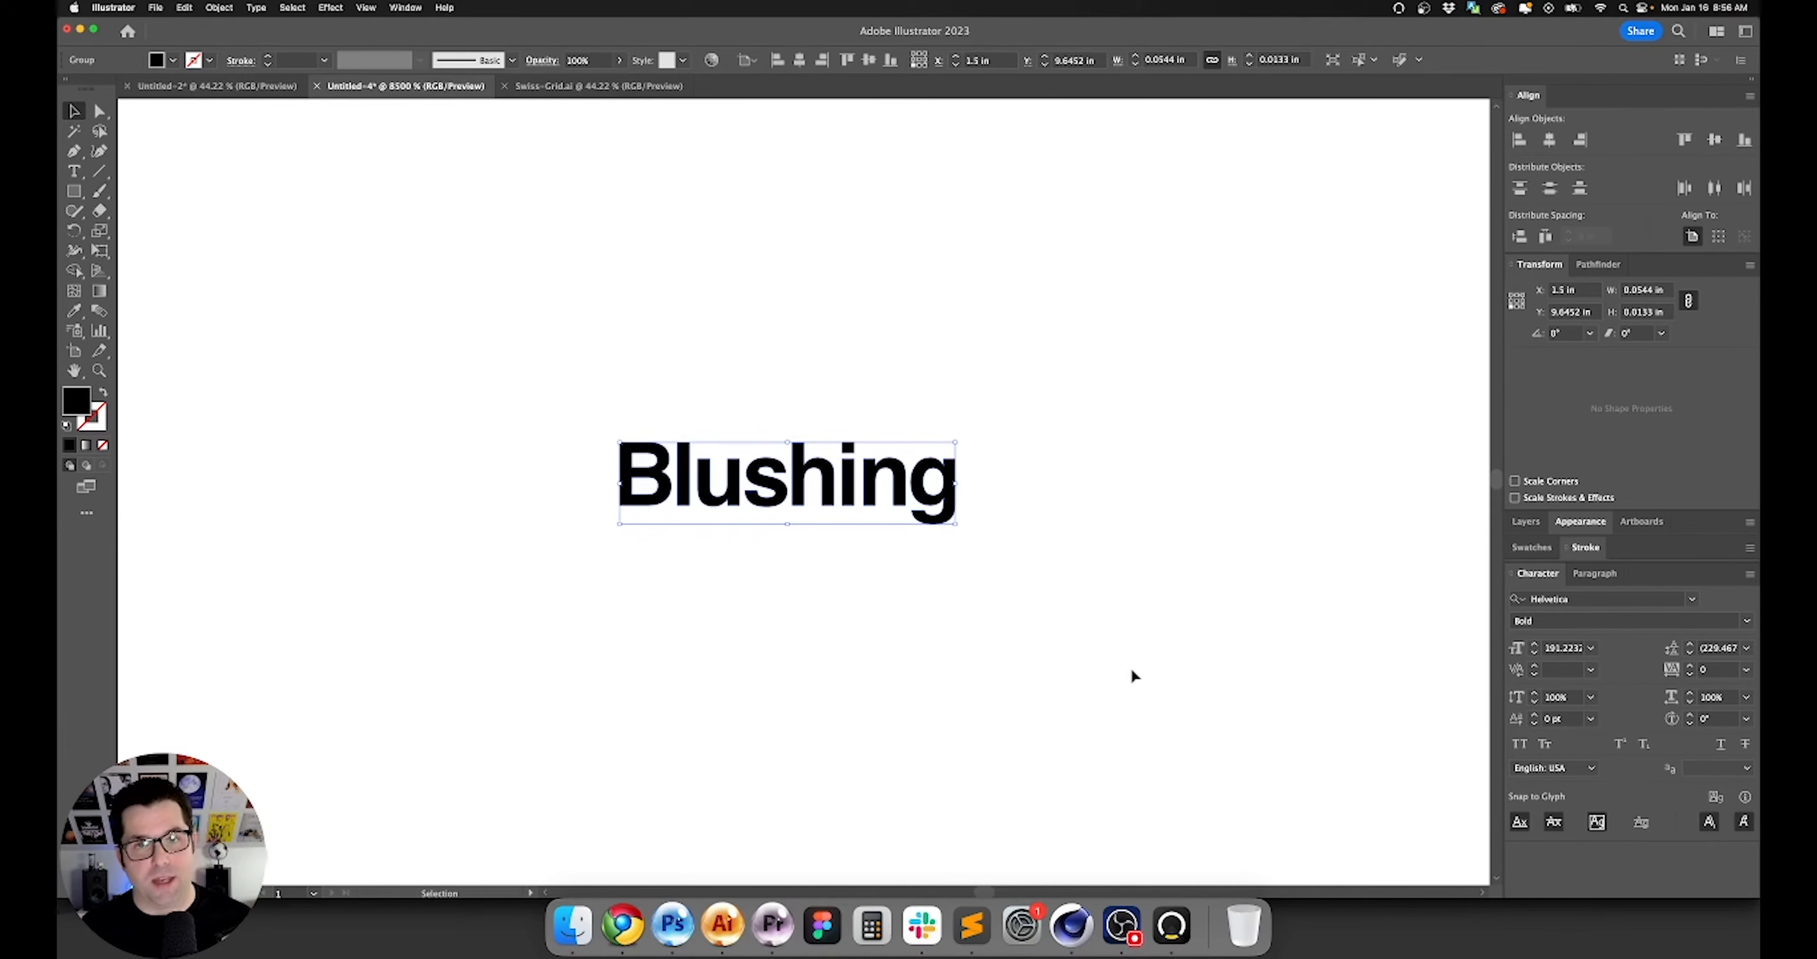
key("super+0")
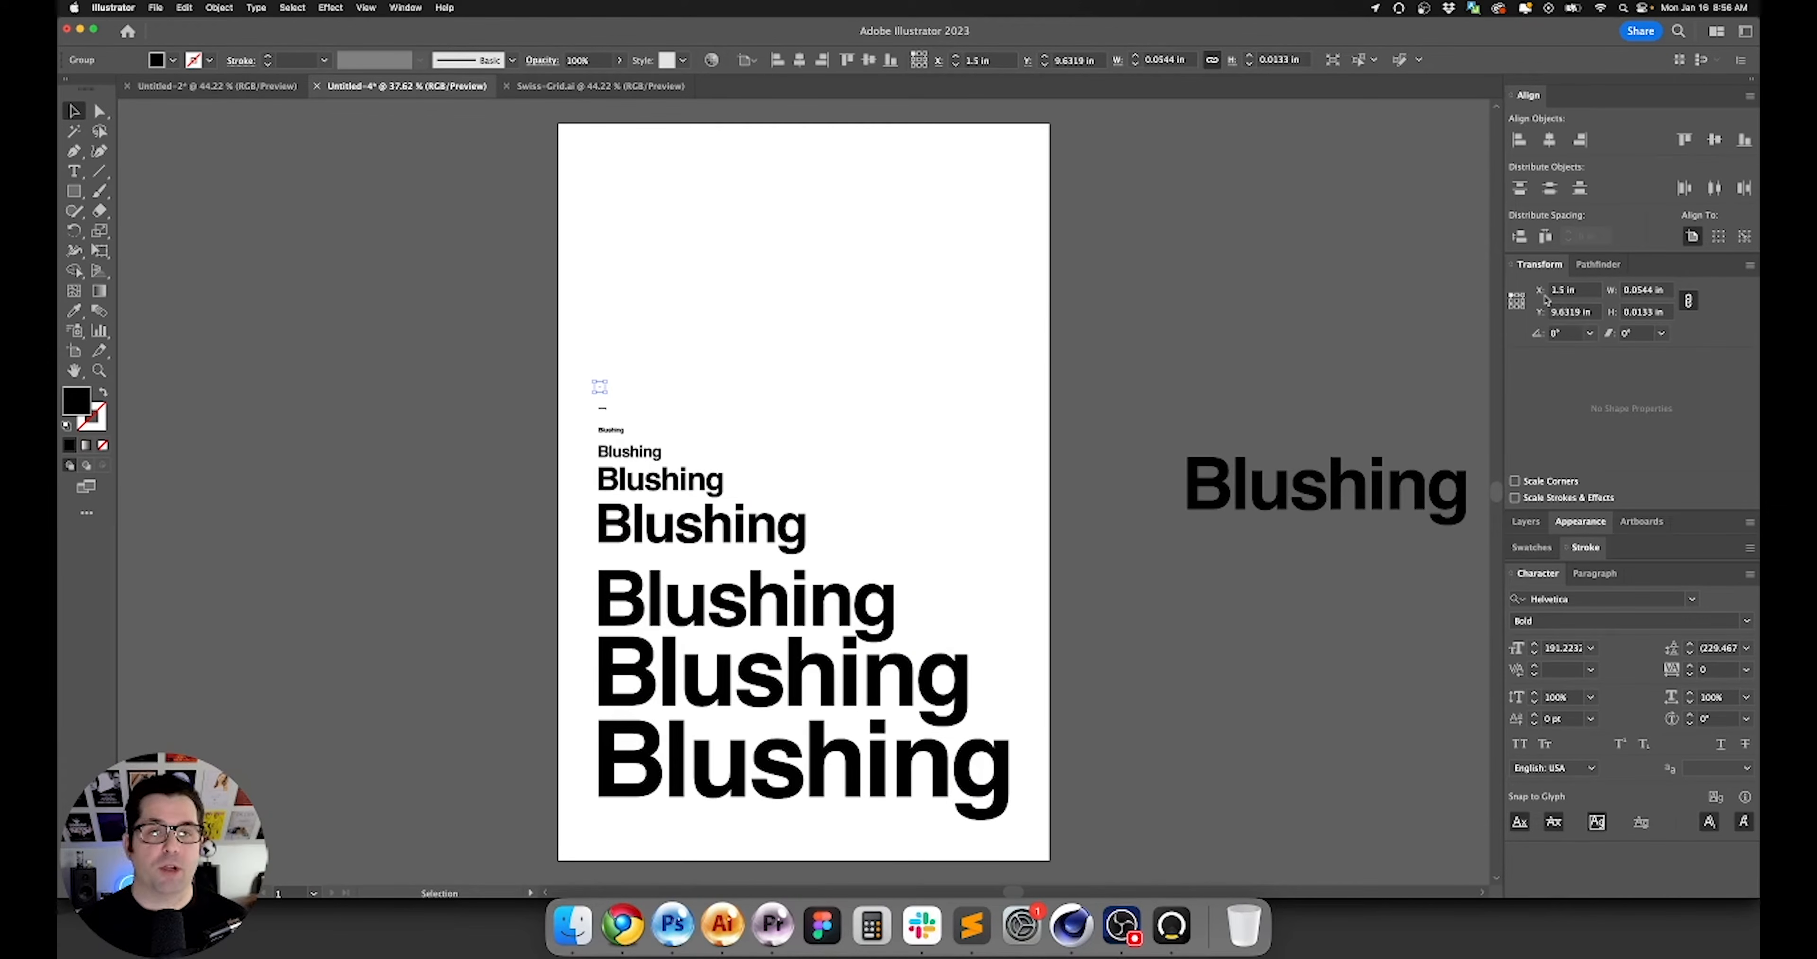
Position the tiniest Blushing at a Y value of 1.5 in, on the artboard's upper margin.
left_click(1570, 311)
type("1.5")
key("Return")
left_click(770, 284)
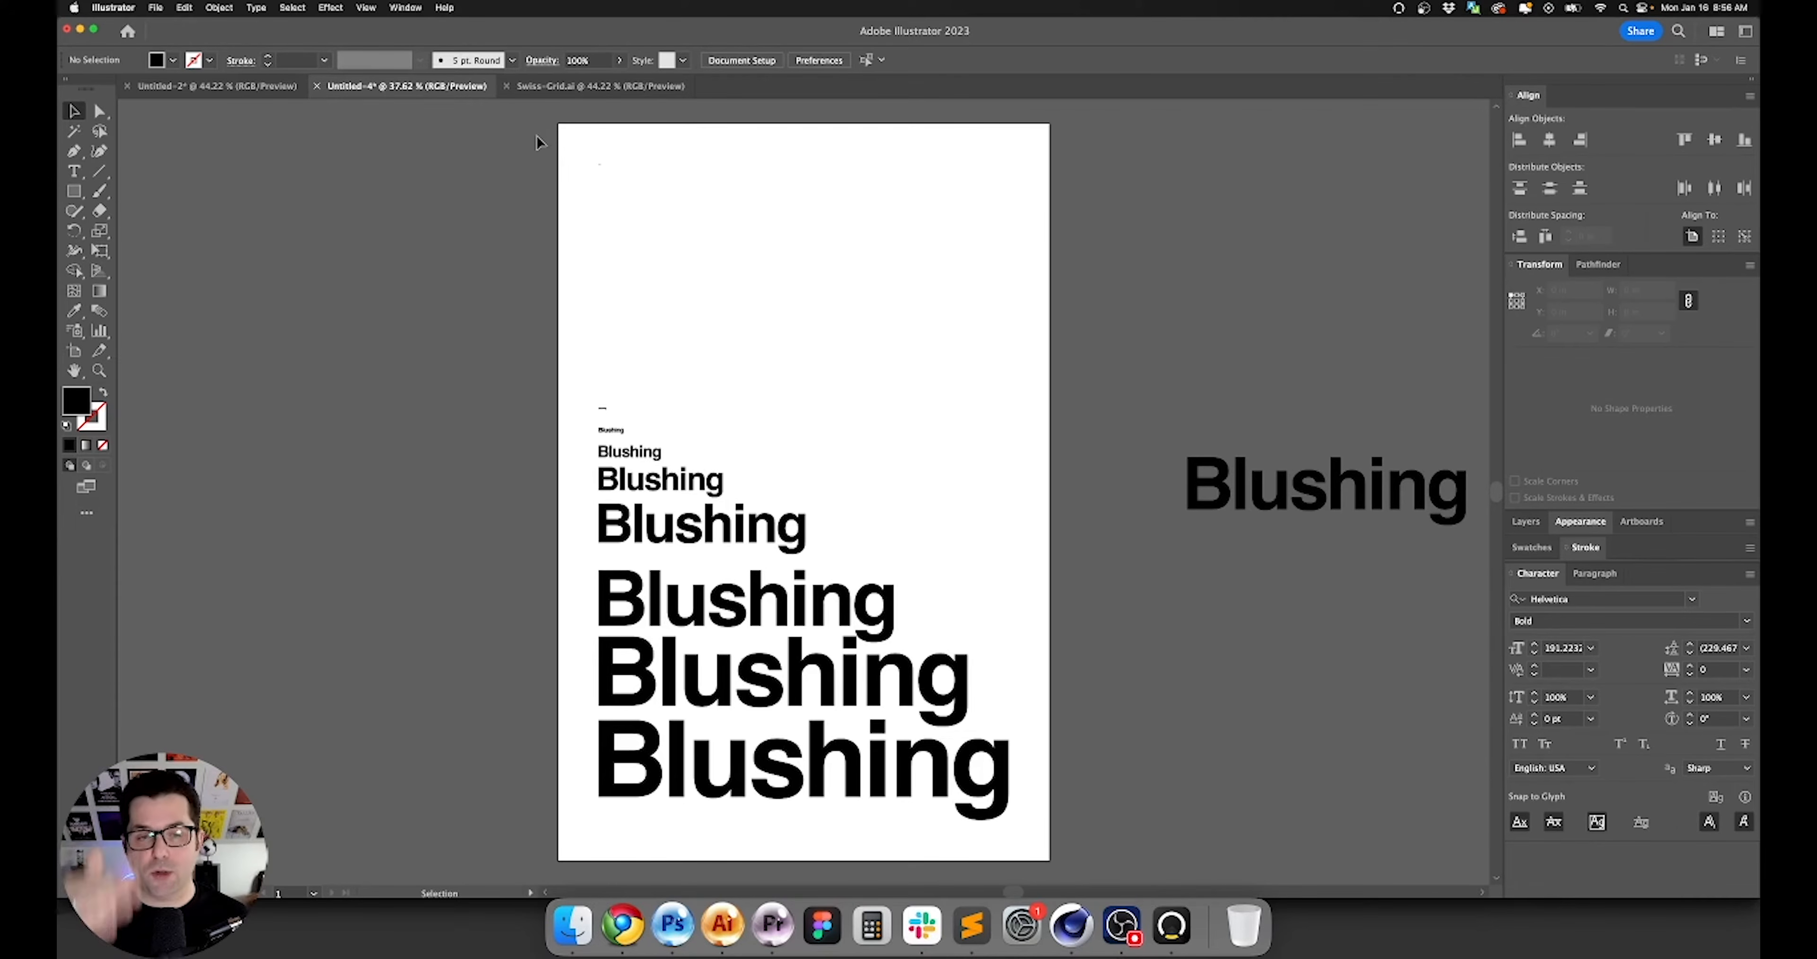
Distribute the stacked Blushing copies with equal vertical spacing, aligned to the selection.
left_click_drag(537, 134, 982, 837)
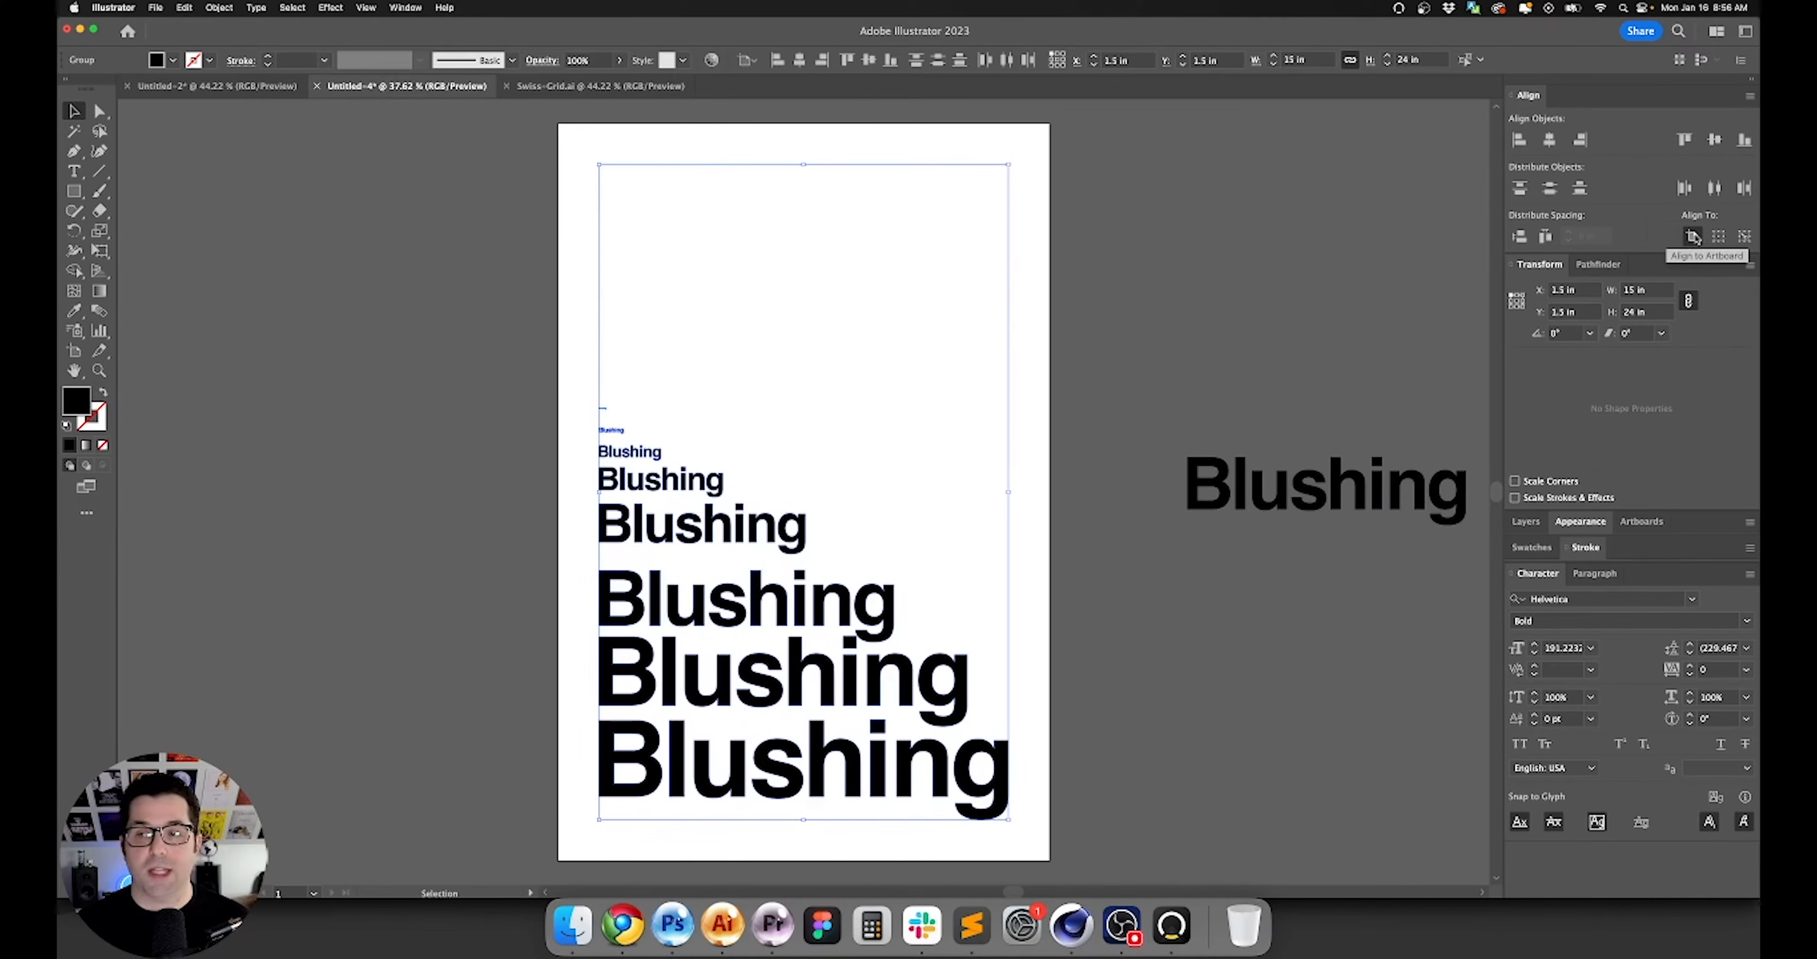
left_click(1718, 237)
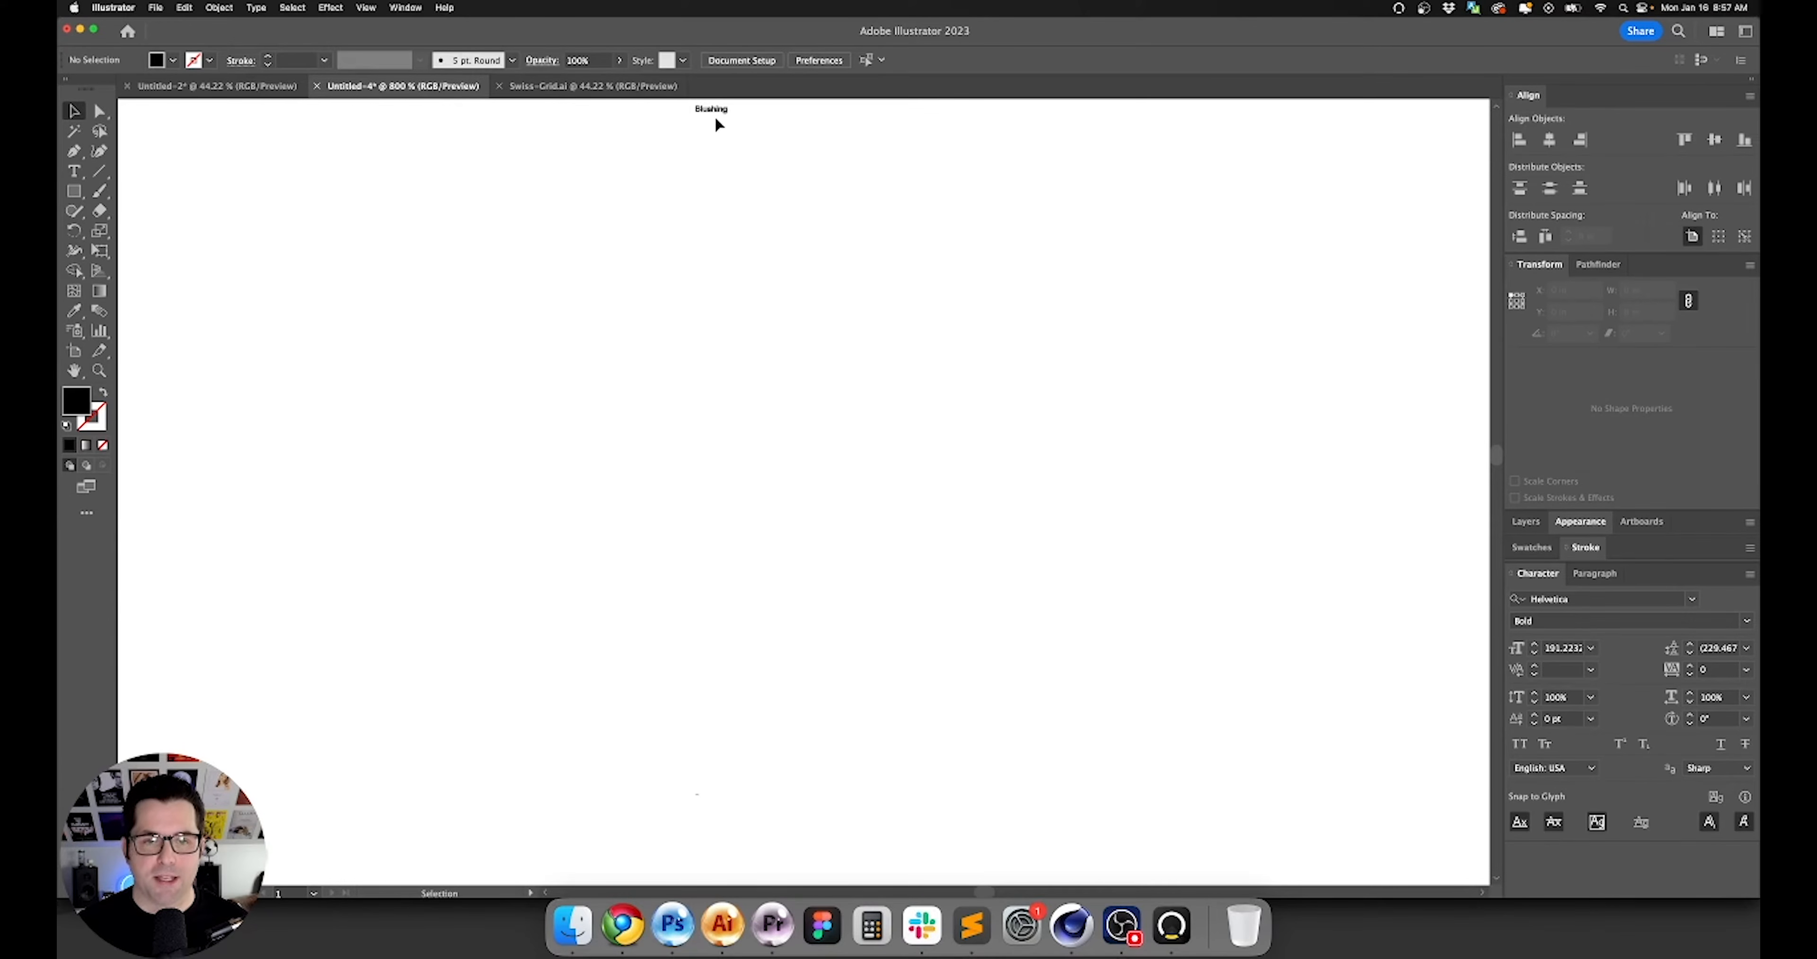
left_click_drag(714, 113, 710, 361)
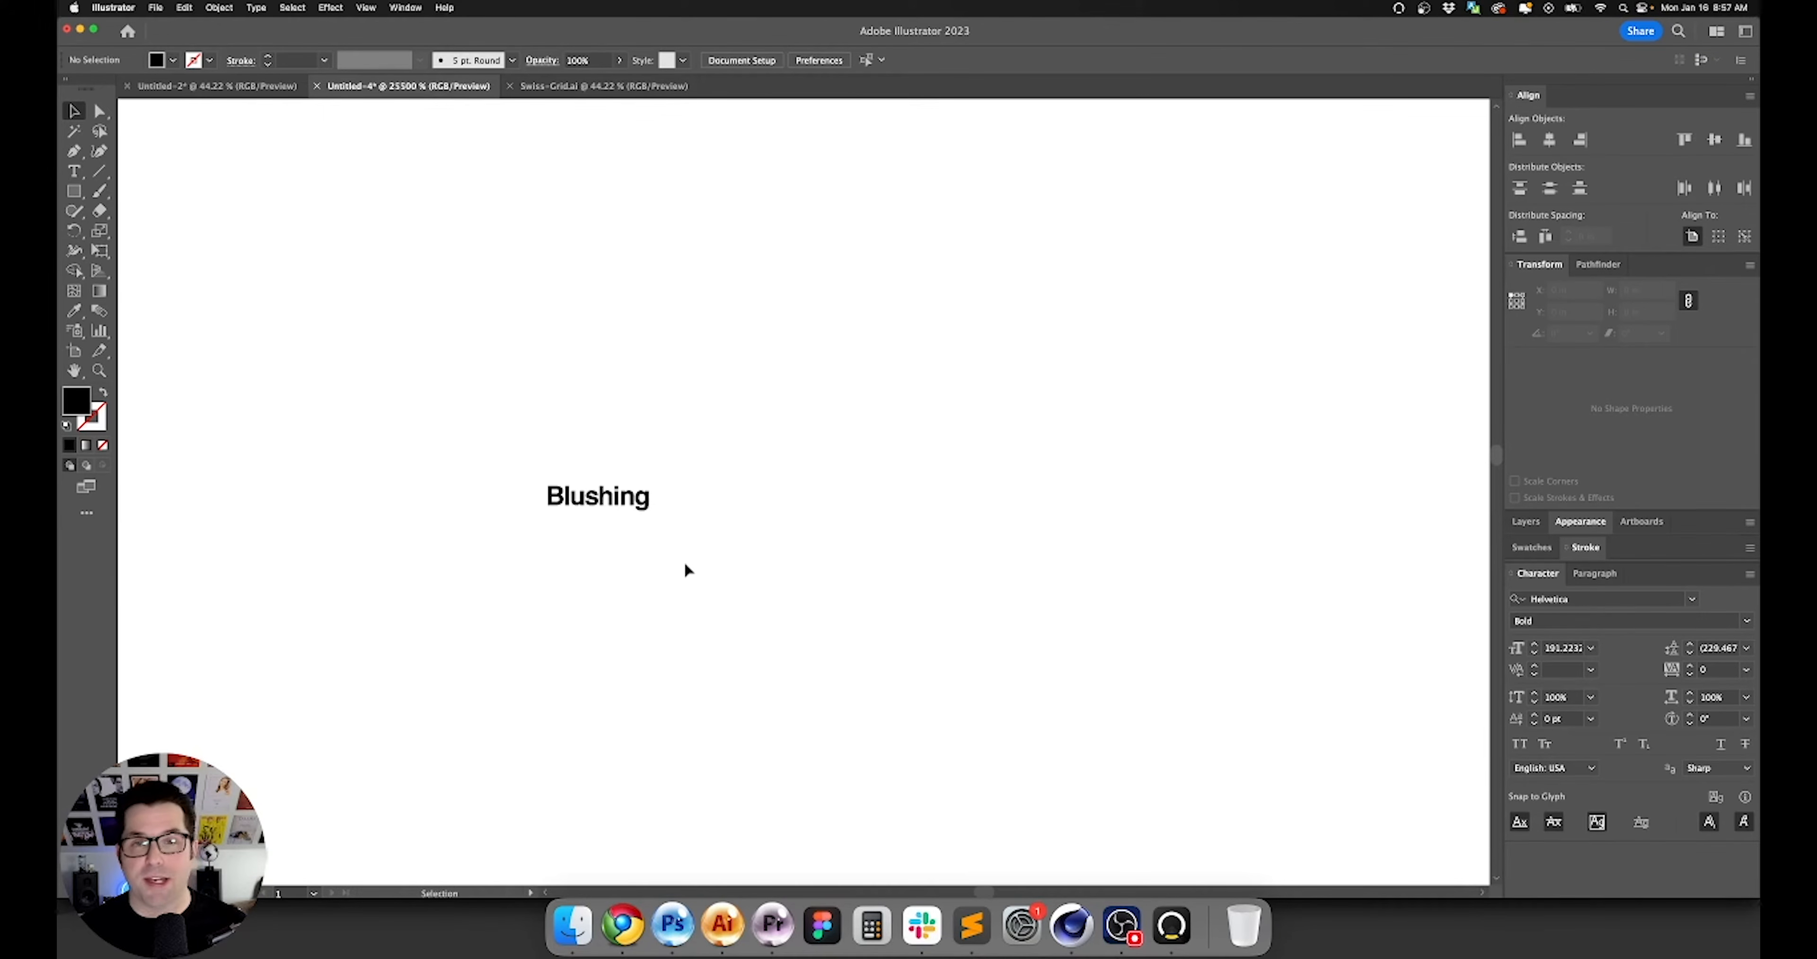
key("super+0")
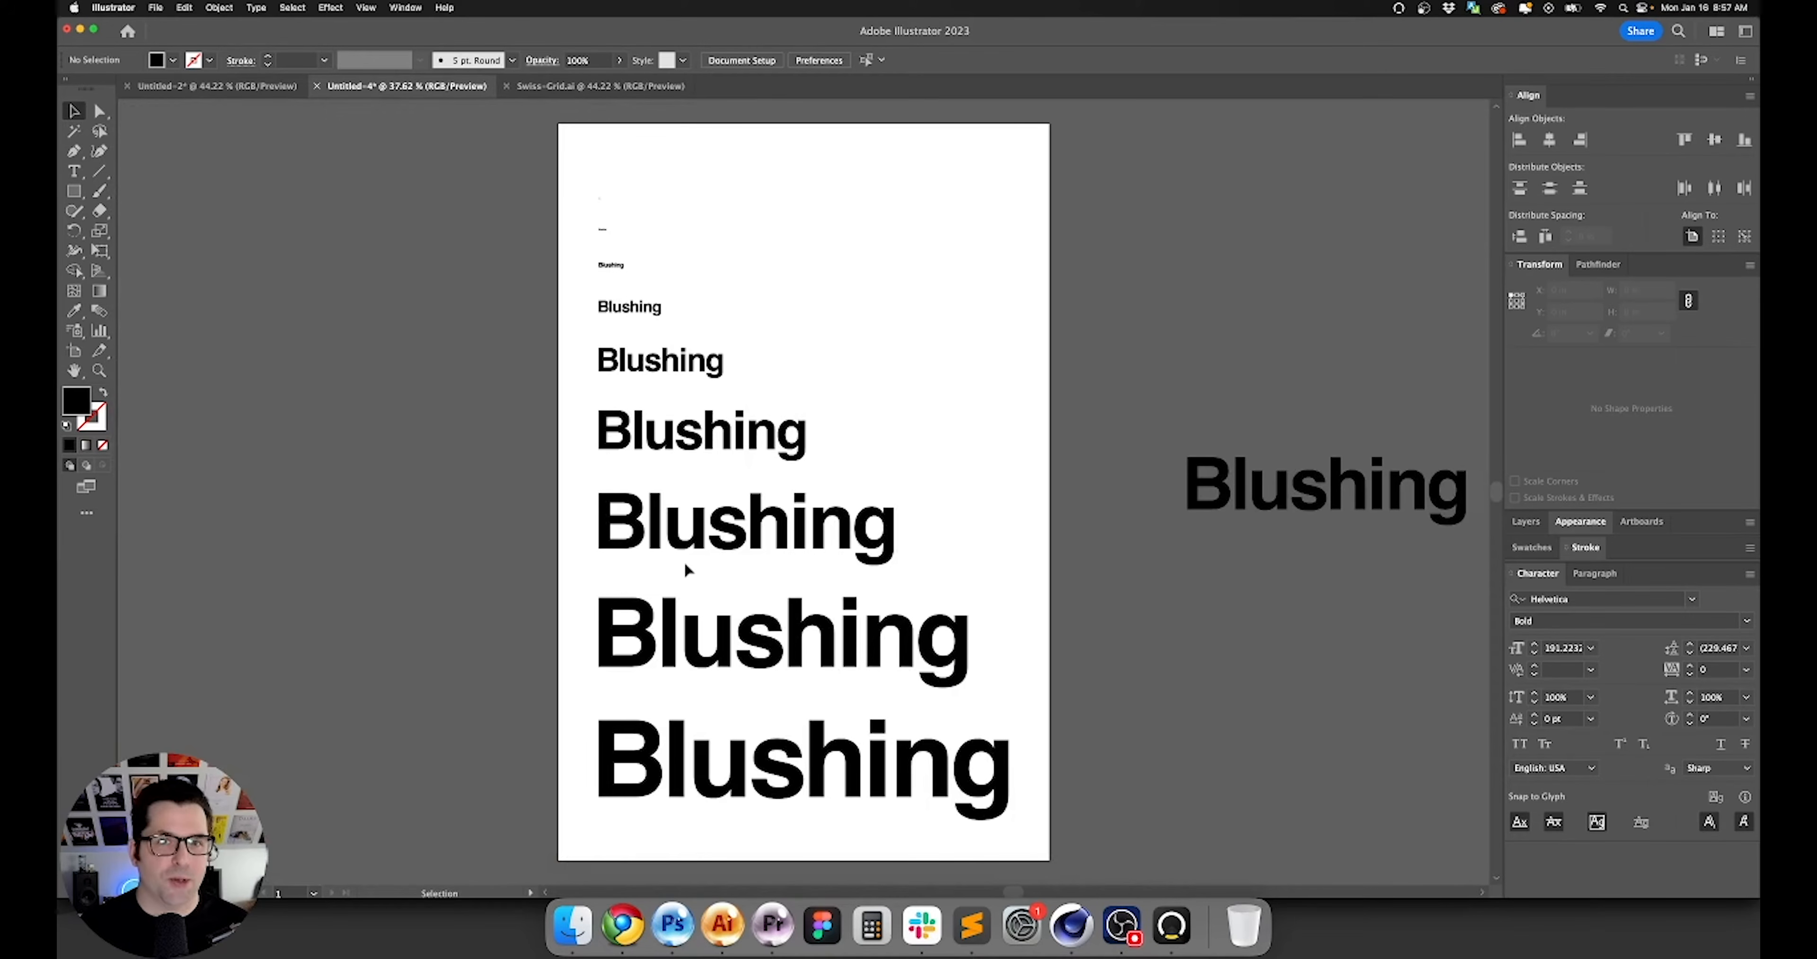
left_click_drag(519, 154, 1016, 816)
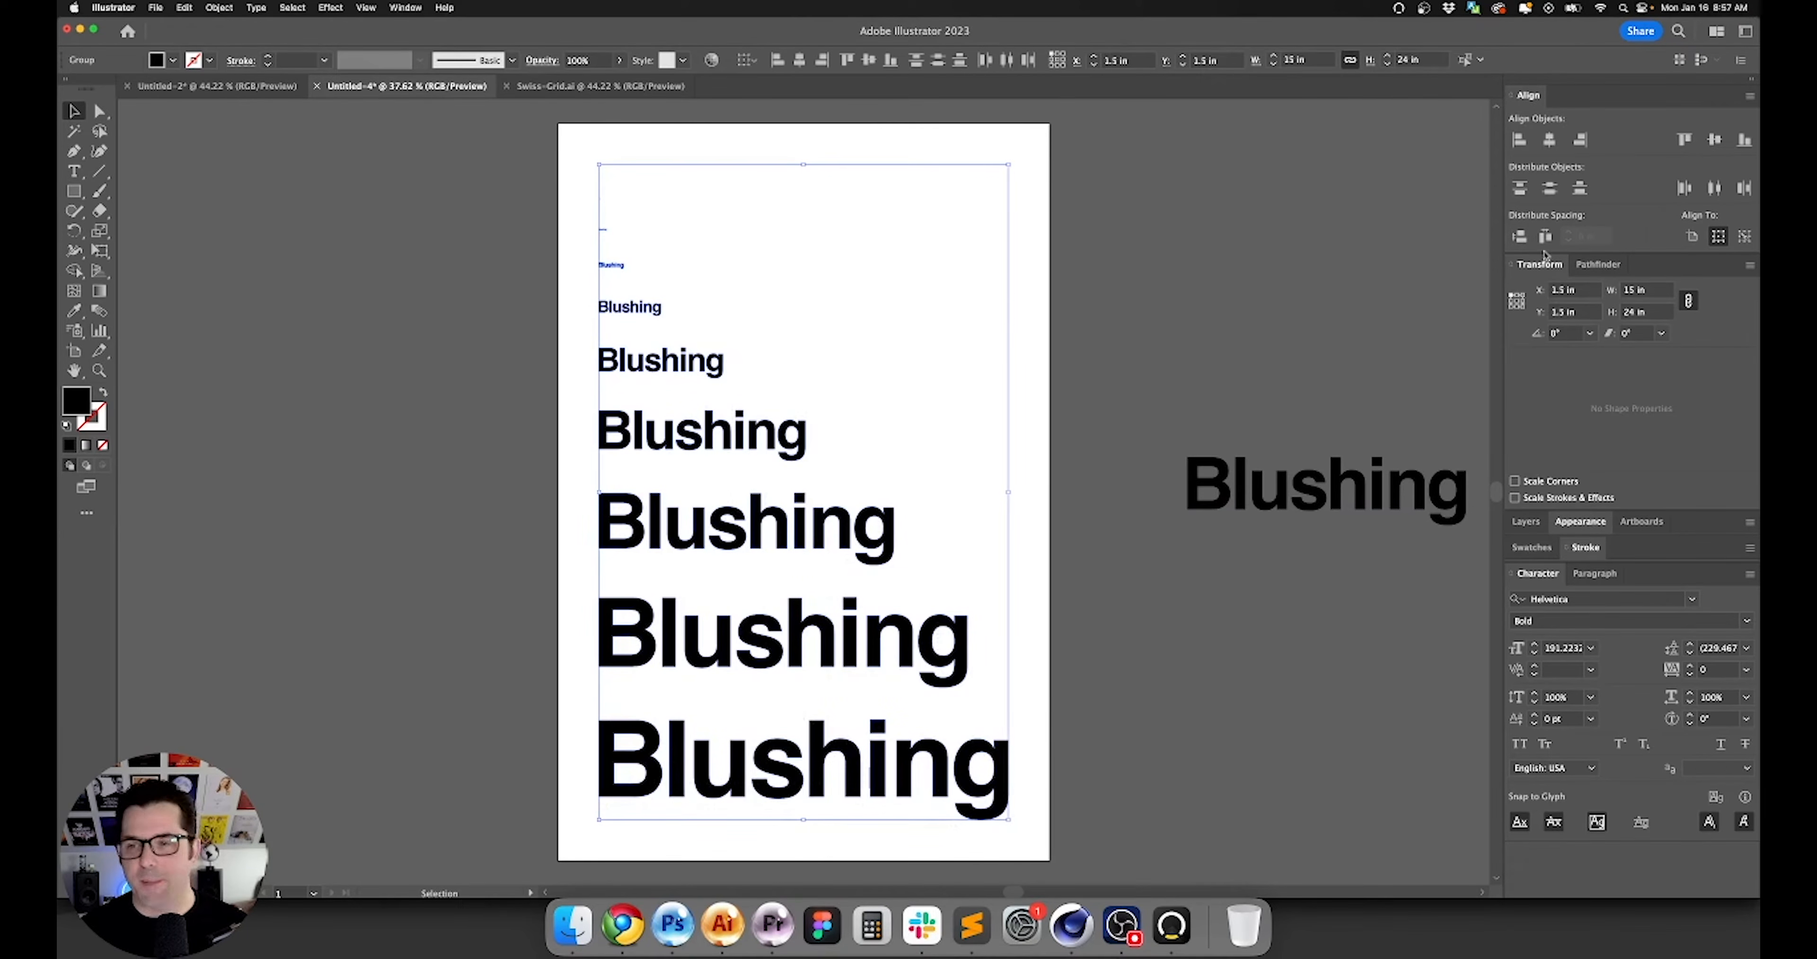
left_click(744, 336)
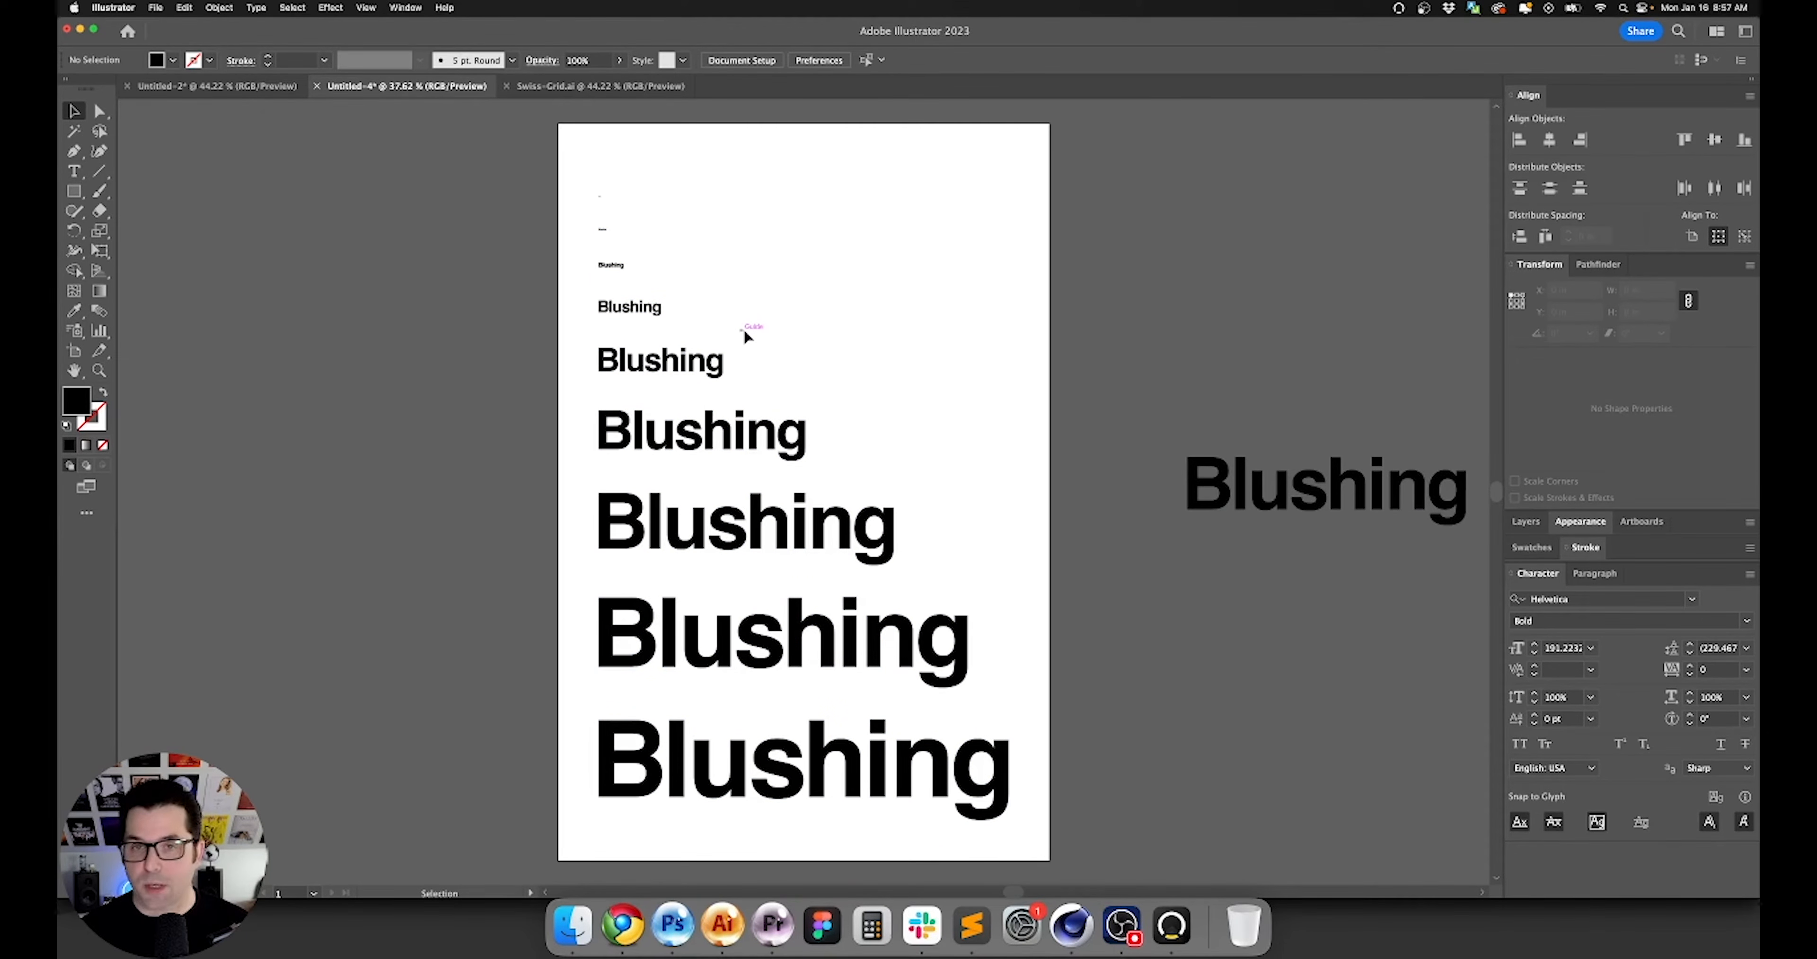
Replace the spare Blushing text beside the artboard with right-aligned lines: Nashville, The 5 Spot, Mar 5, 2023, 7:00pm, and Tix $10.
scroll(433, 172, "right", 3)
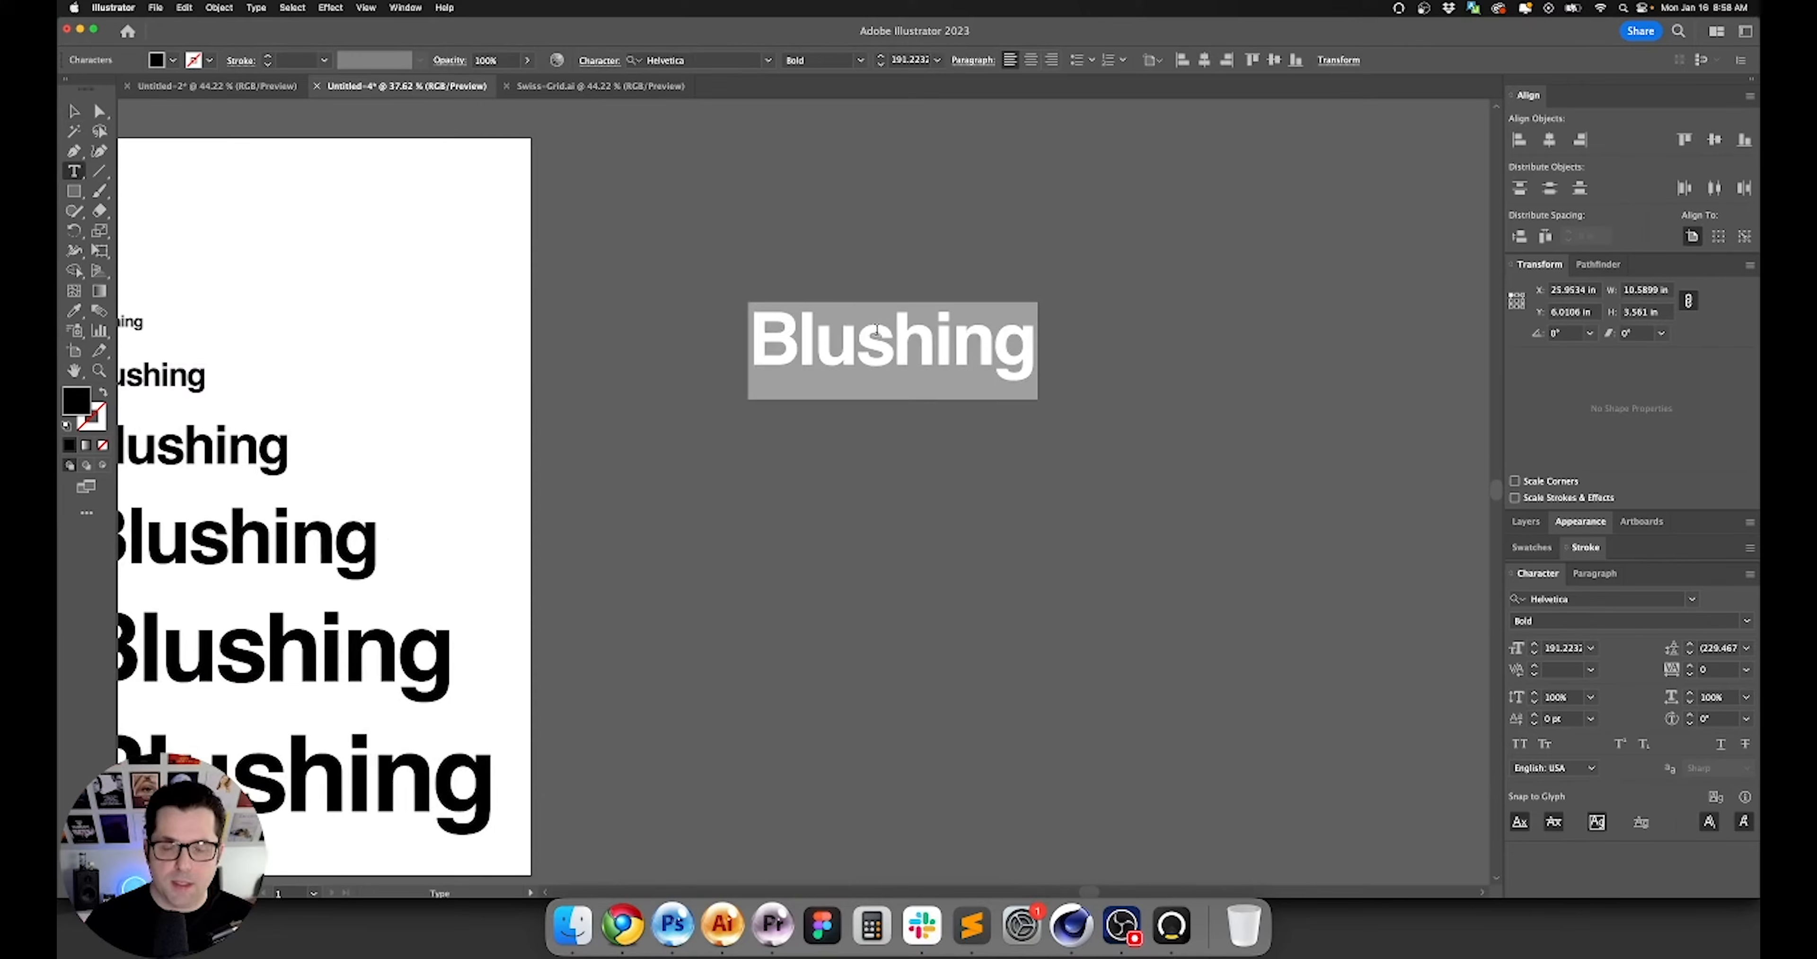
type("Nashville")
key("Return")
type("The 5 Spot")
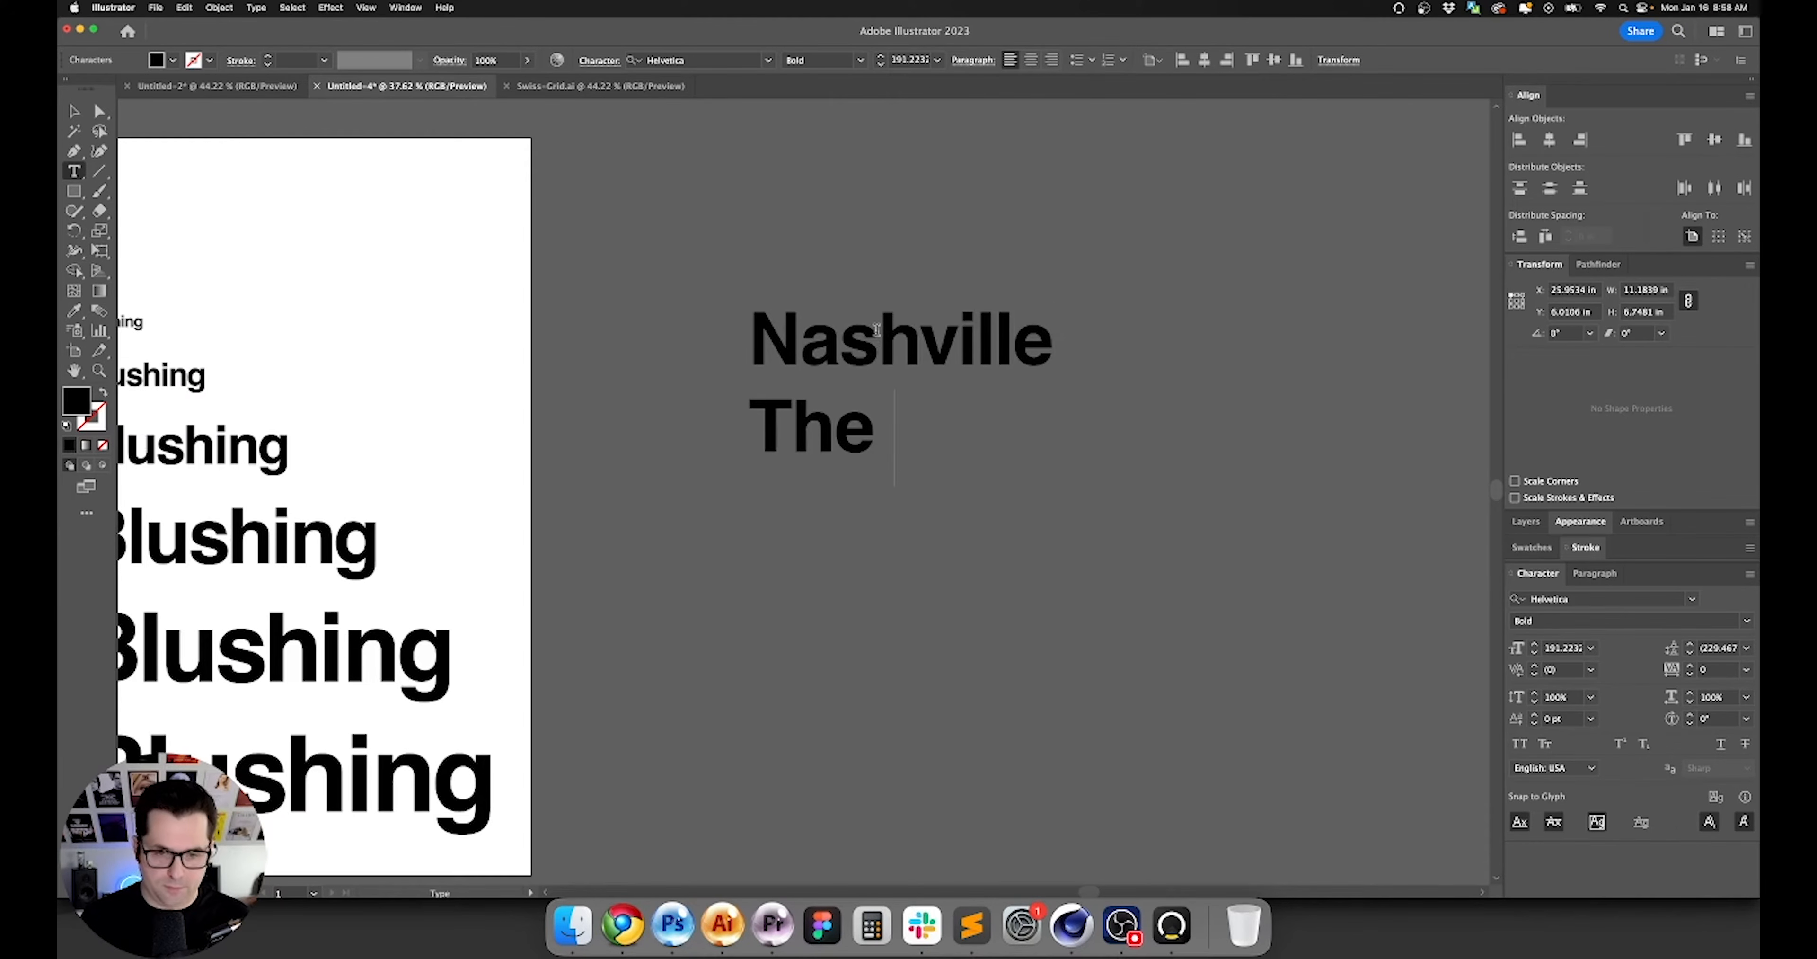
key("Return")
type("Mar 5, 2023")
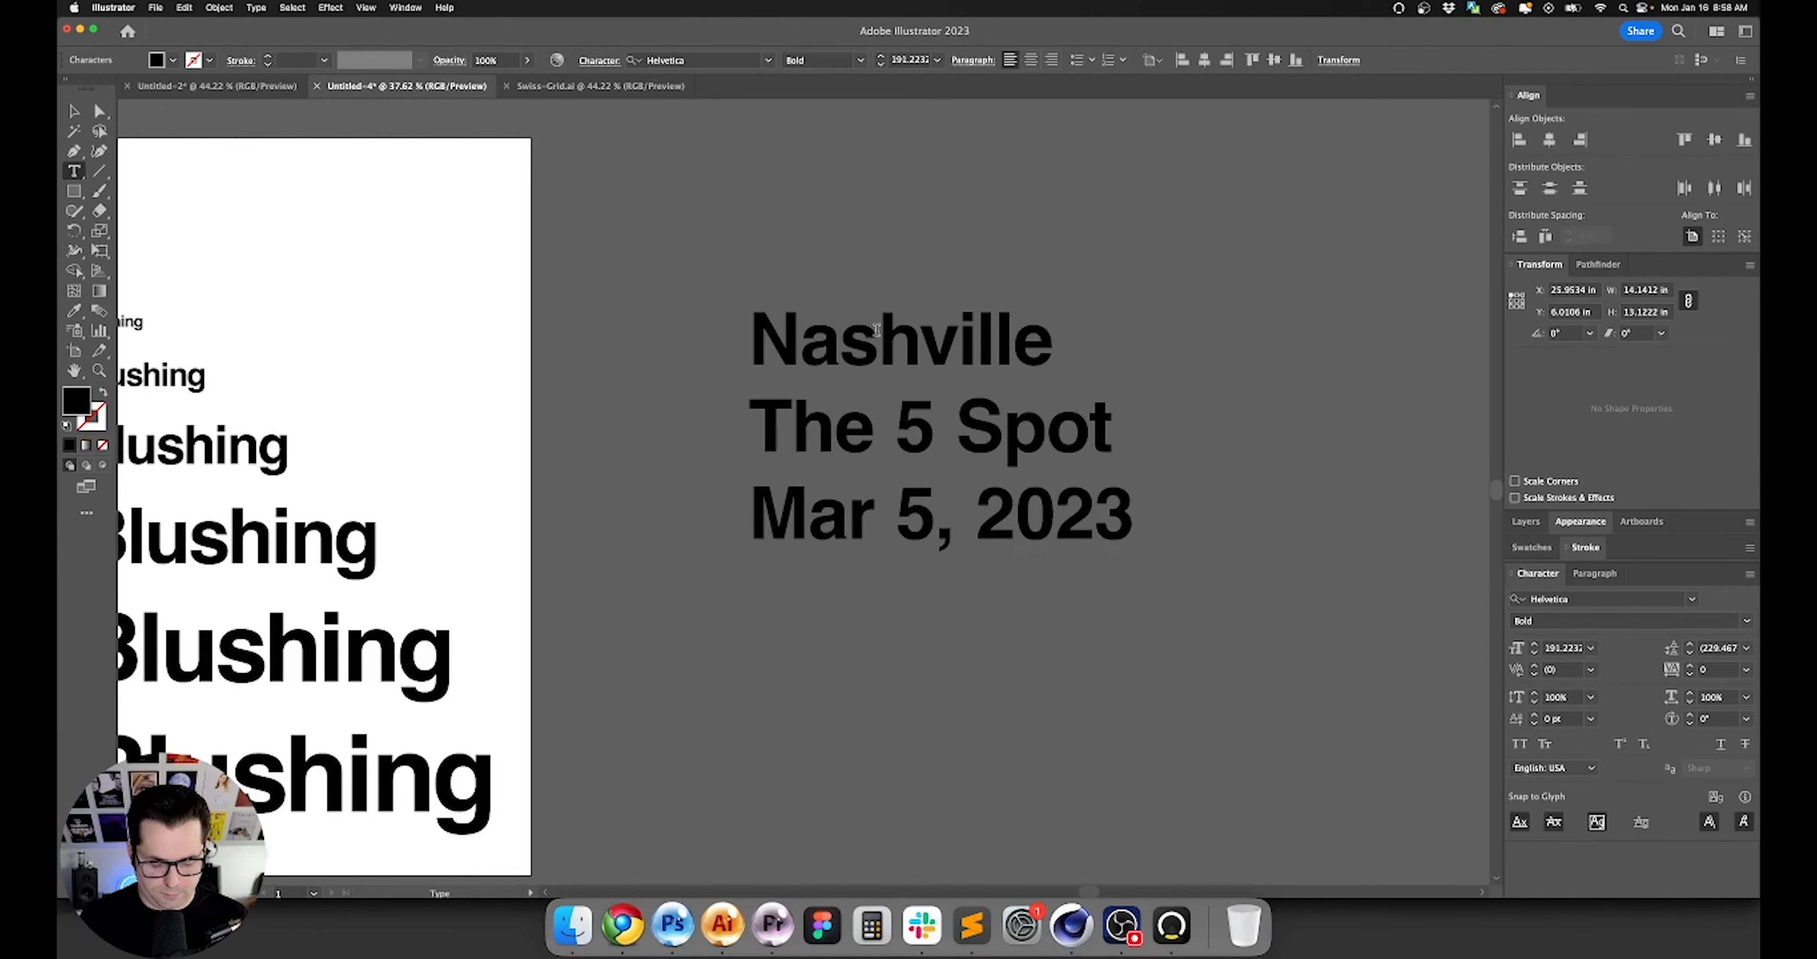
key("Return")
type("7:00pm")
key("Return")
type("$")
key("BackSpace")
type("Tox")
key("BackSpace")
key("BackSpace")
type("ix $")
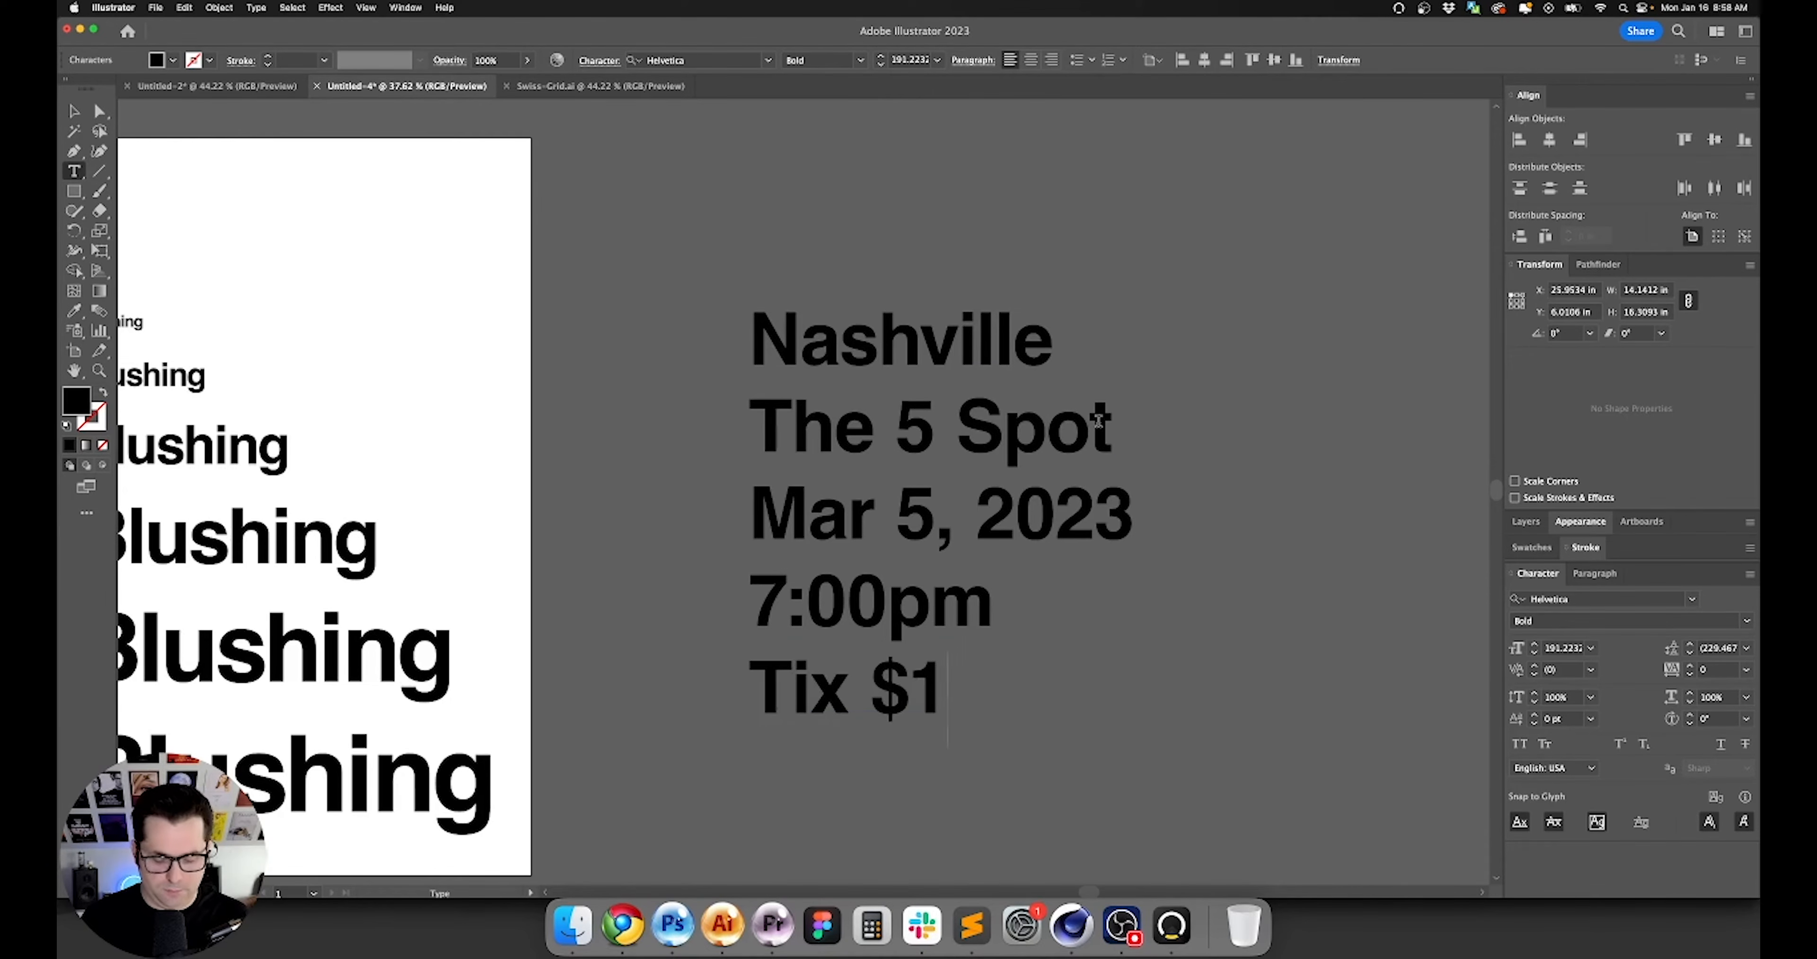
type("10")
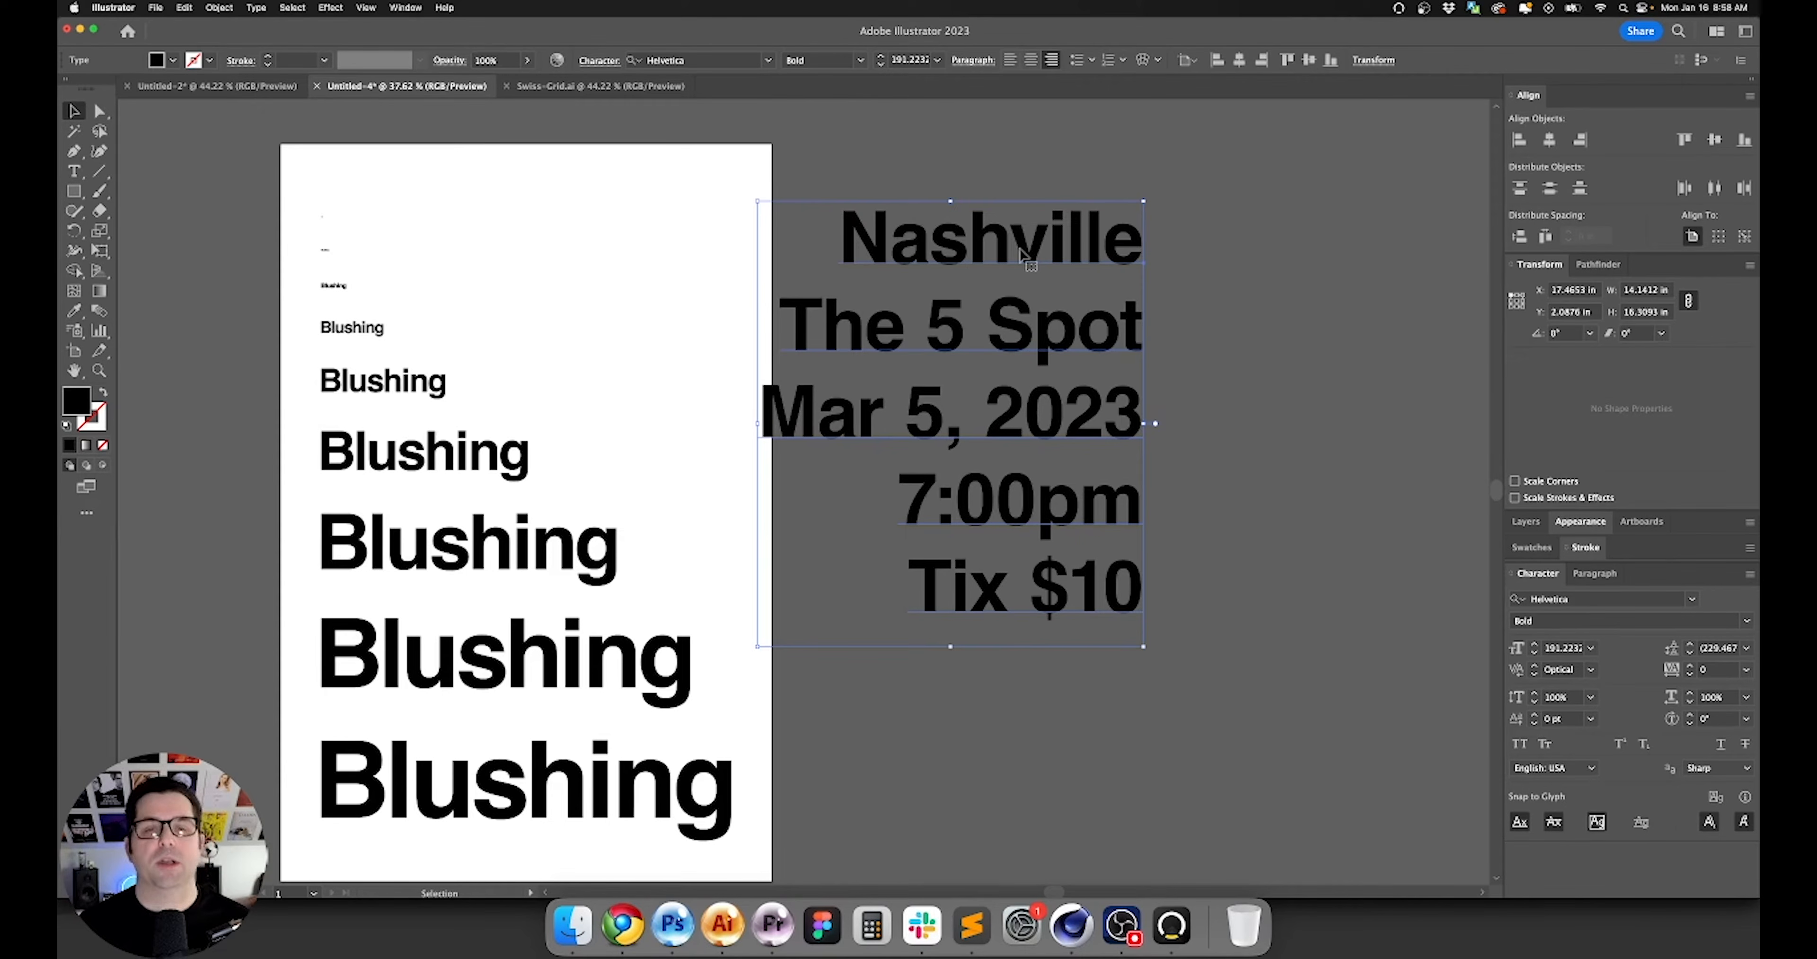
left_click(1173, 283)
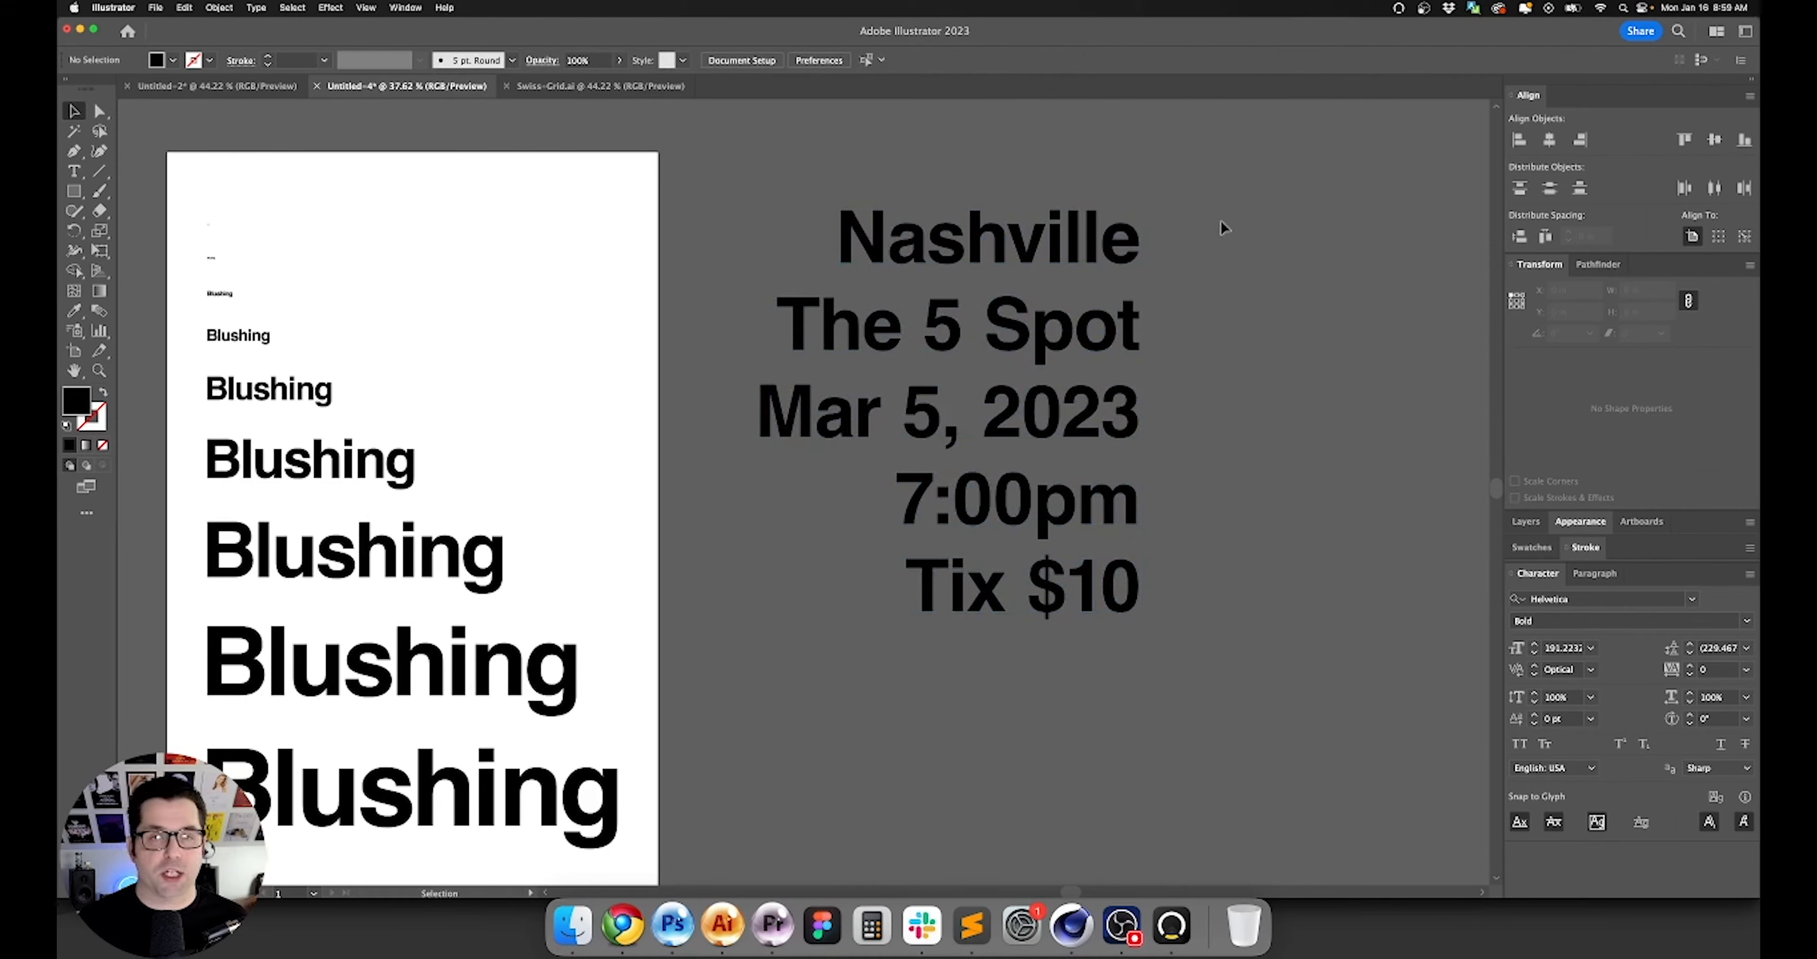
Convert the event details text to outlines and split it into one separate group per line.
left_click(1009, 310)
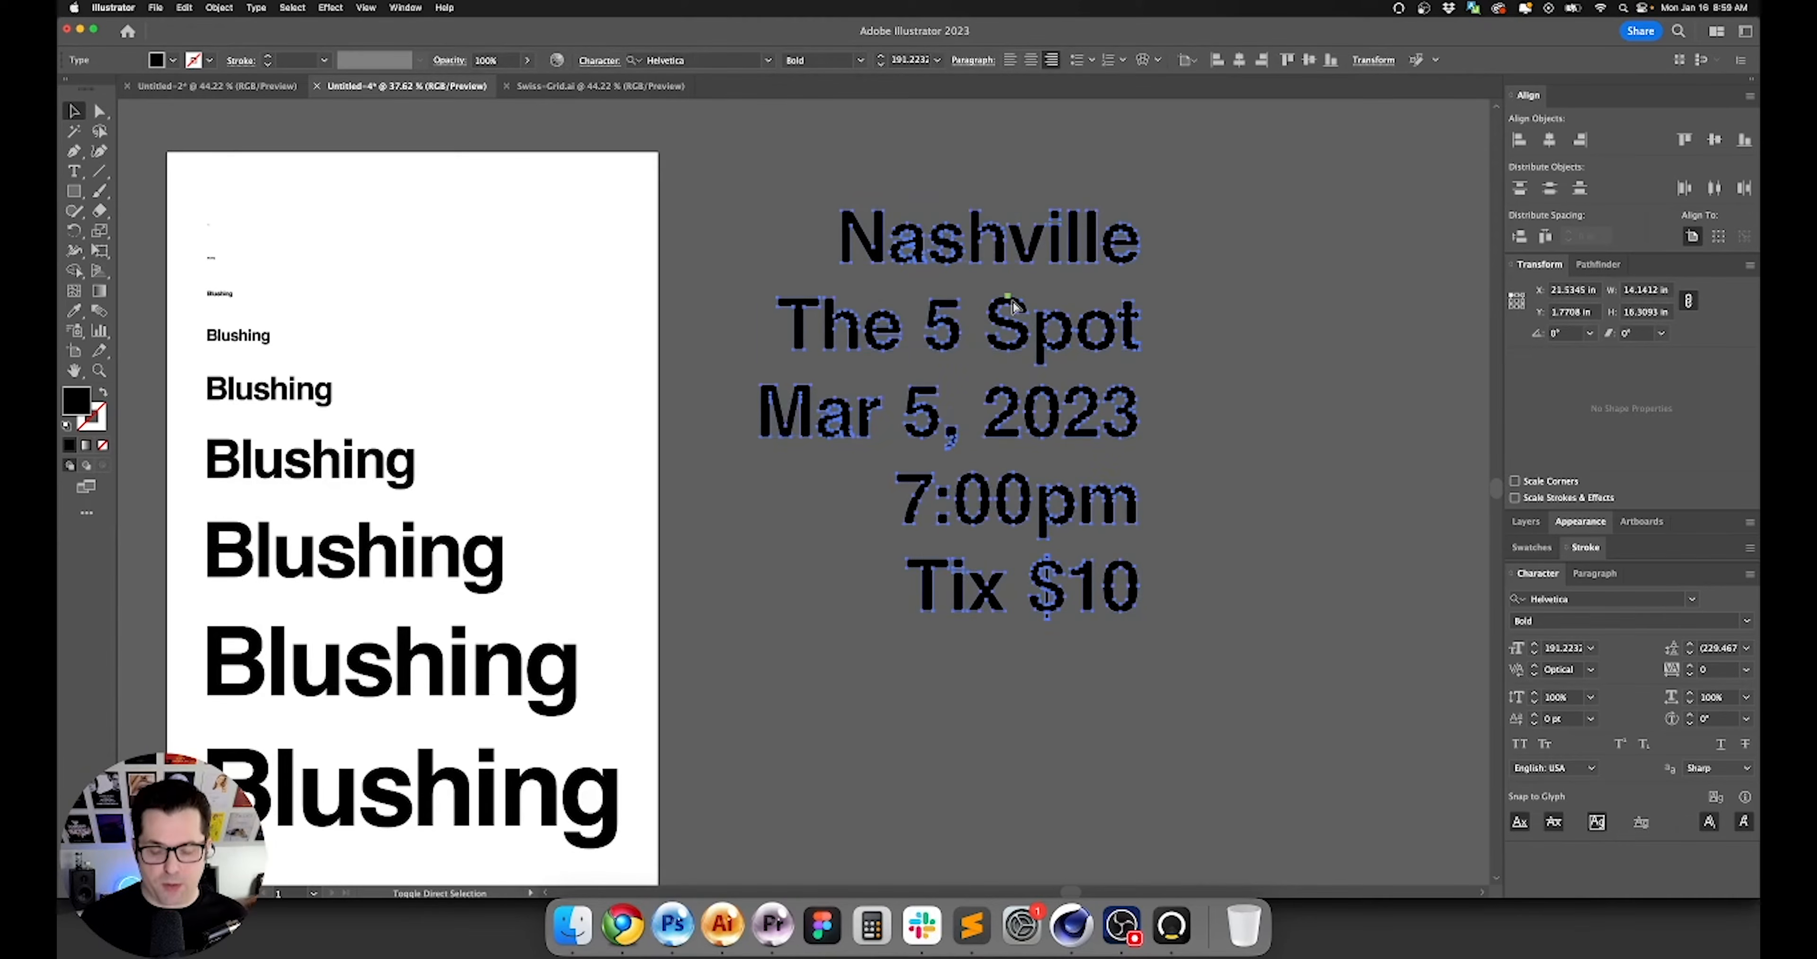
key("super+shift+o")
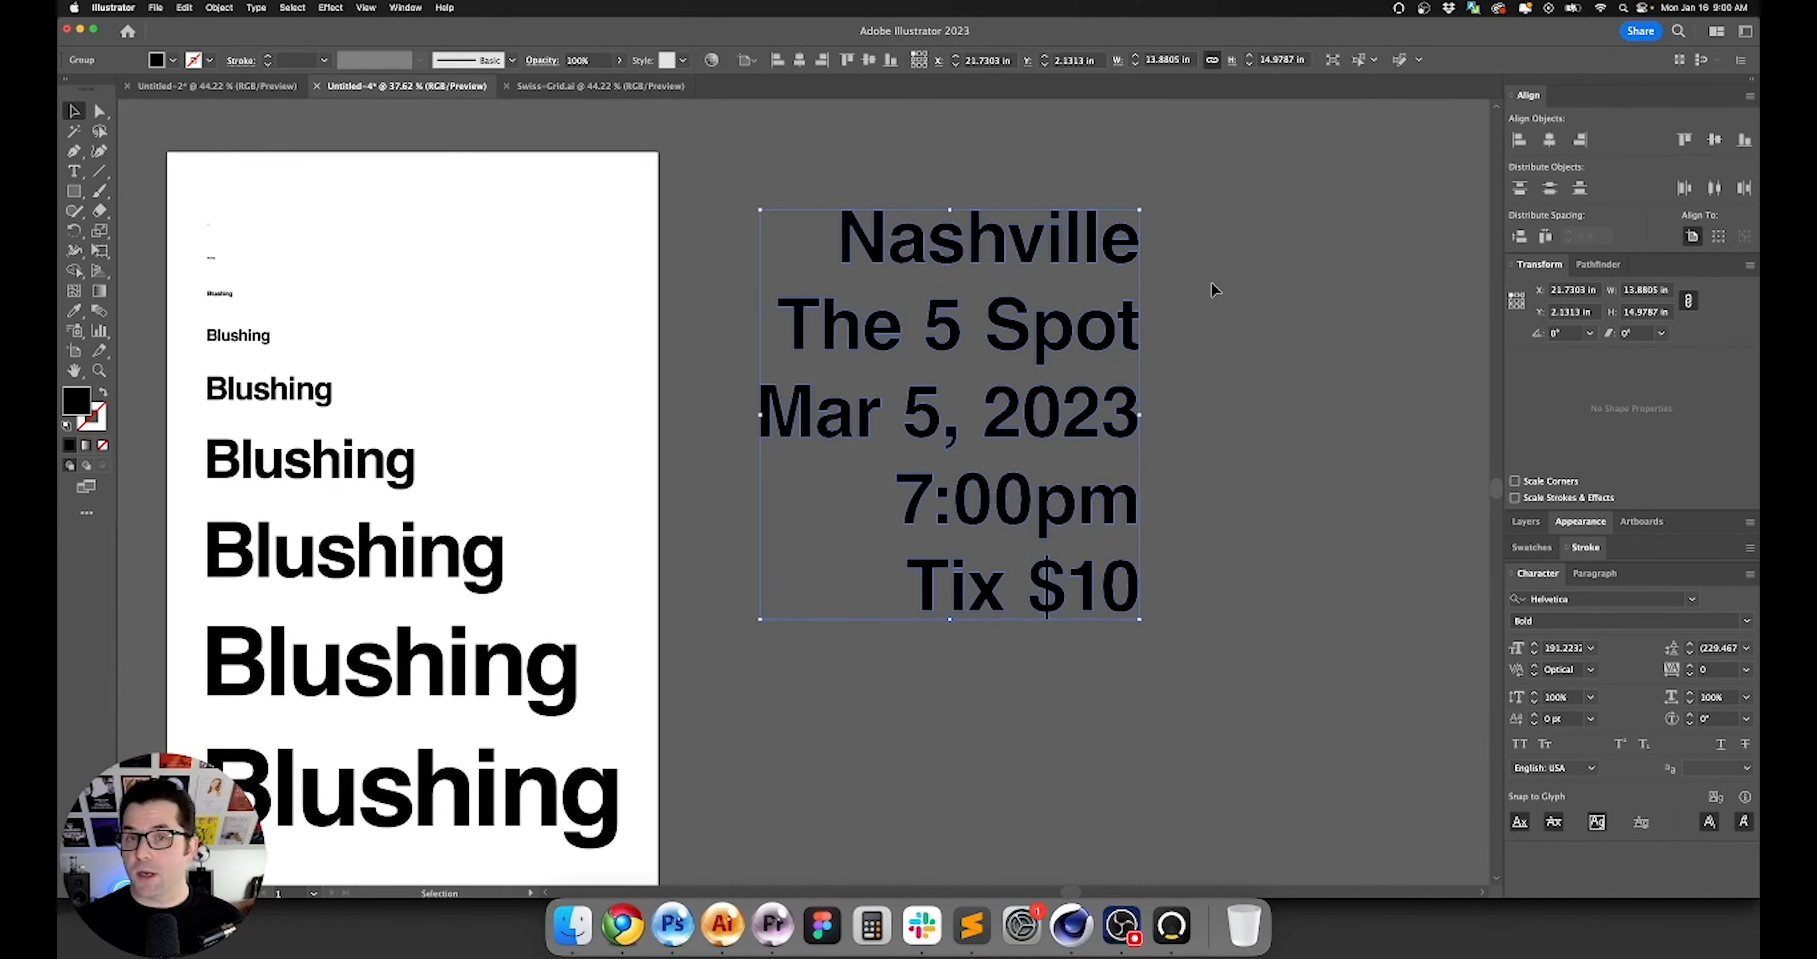
key("super+8")
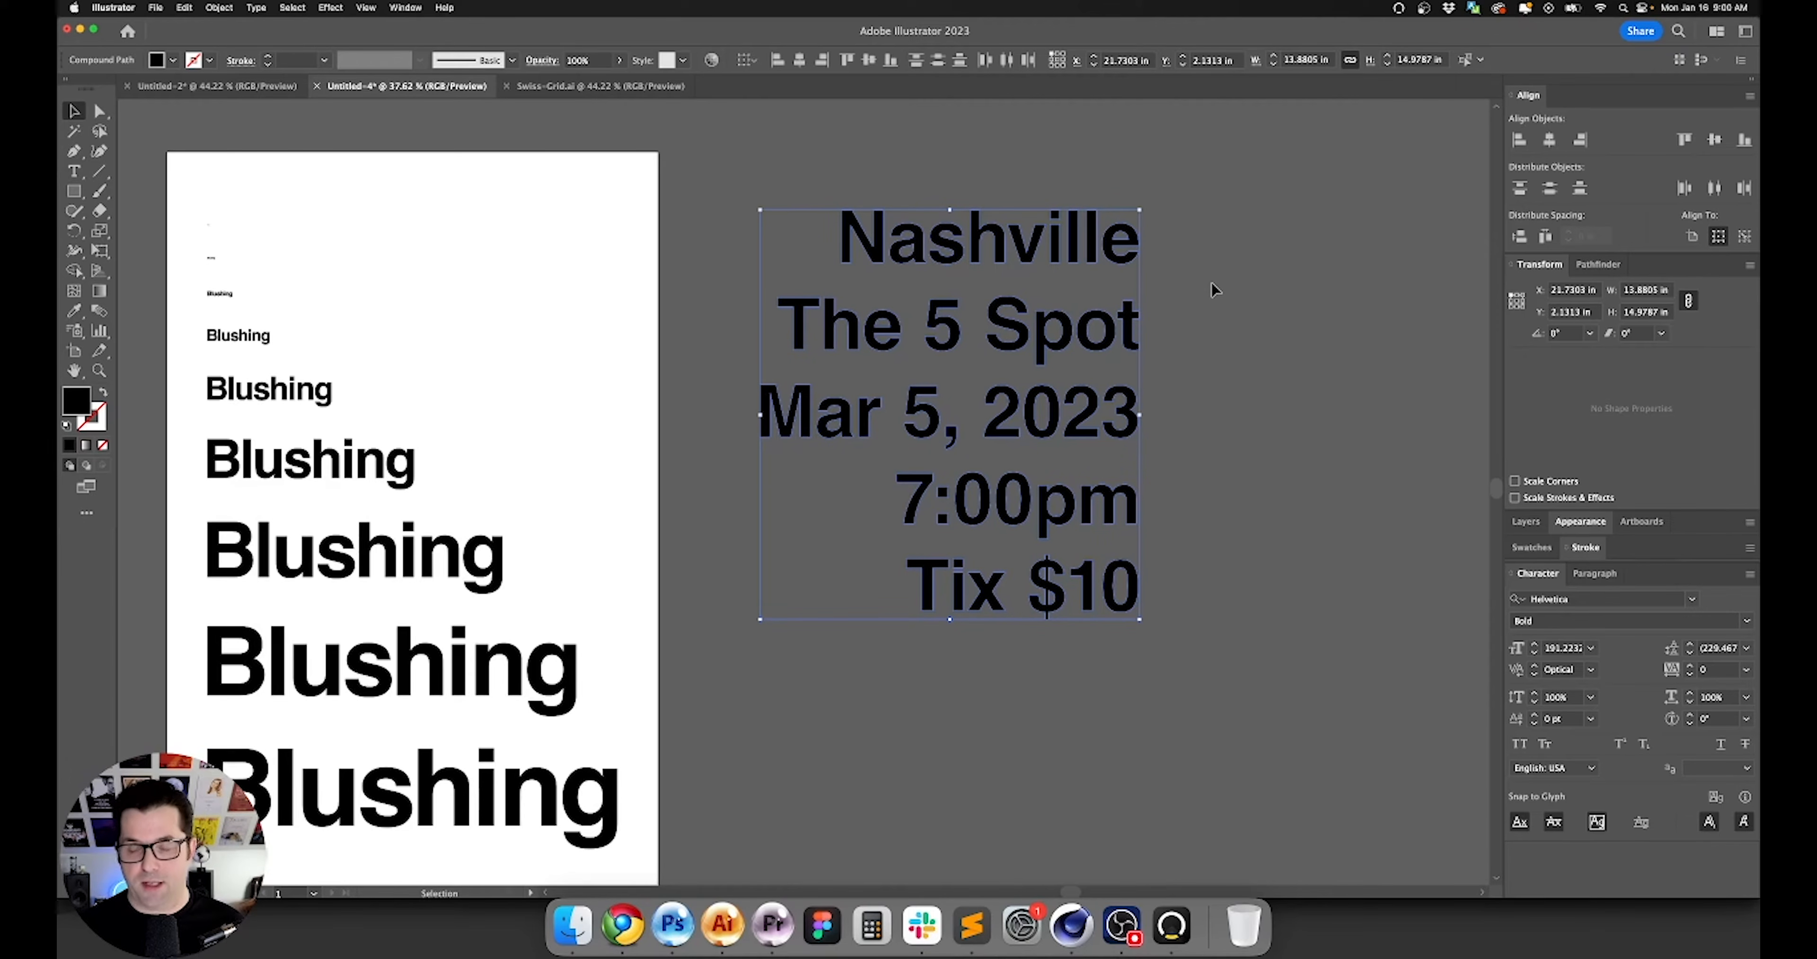
left_click_drag(1208, 150, 810, 265)
key("super+g")
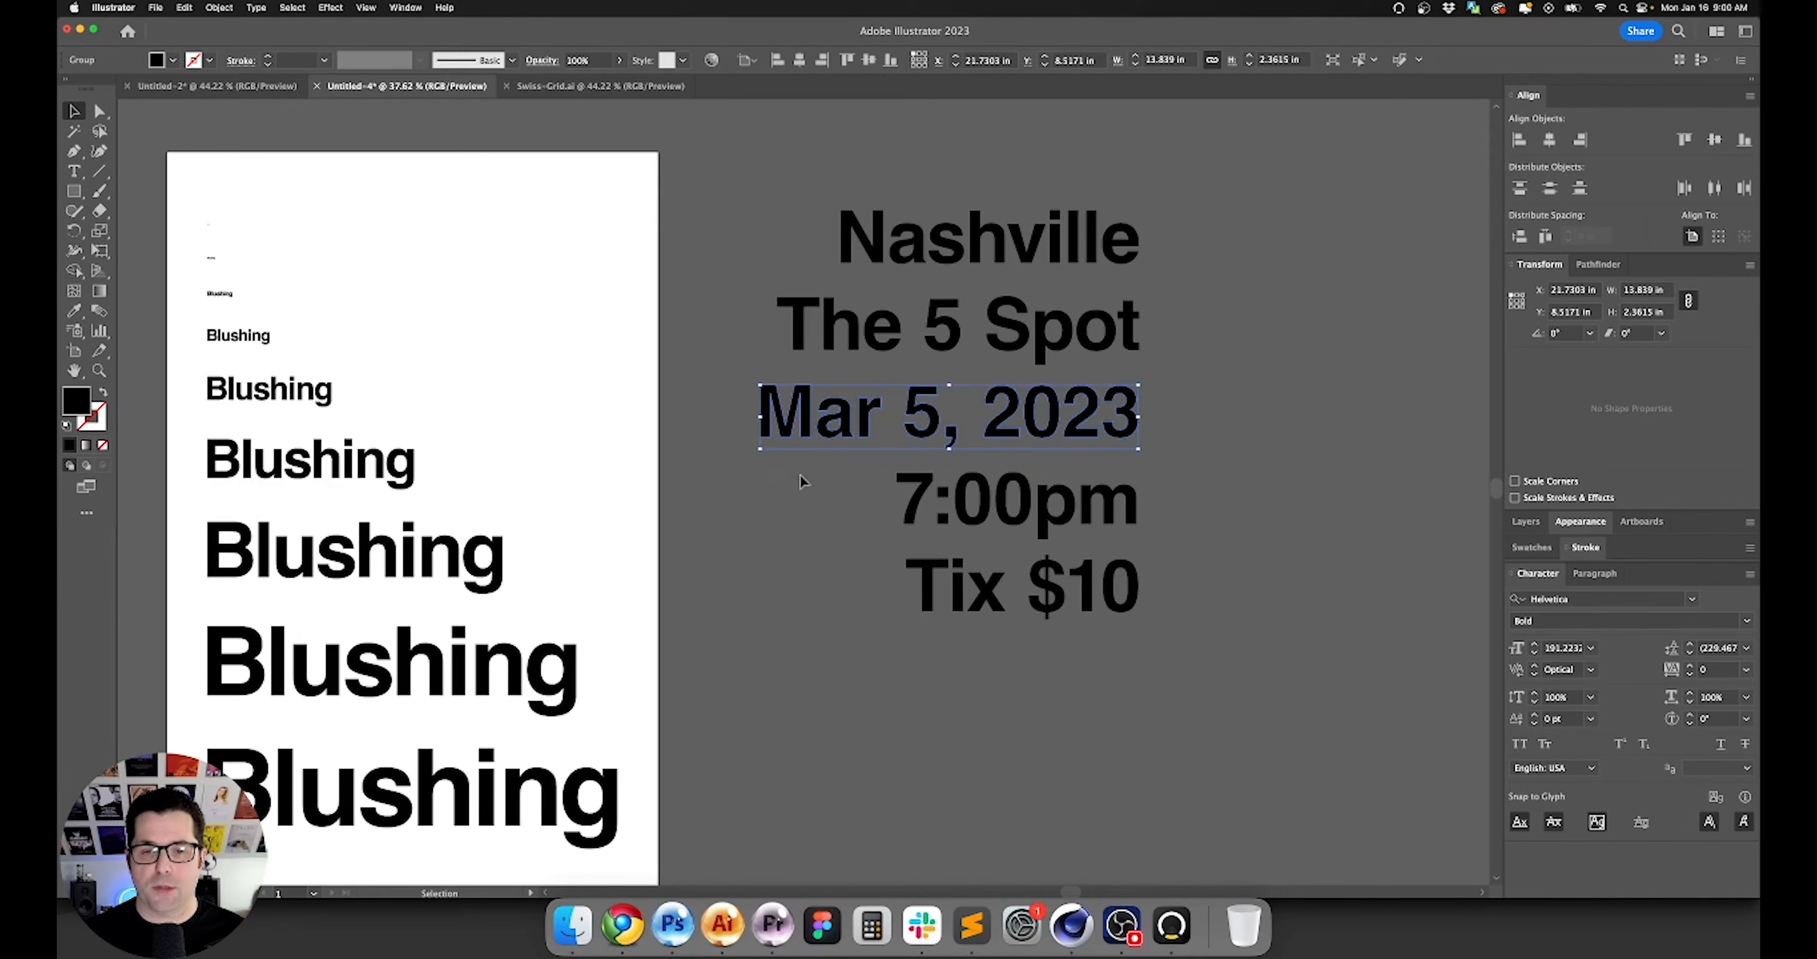
left_click_drag(801, 481, 1216, 539)
left_click_drag(1199, 634, 834, 576)
Move Nashville into the artboard's top-right corner and inset it 1.5 in from the right and top edges.
left_click_drag(1173, 251, 694, 248)
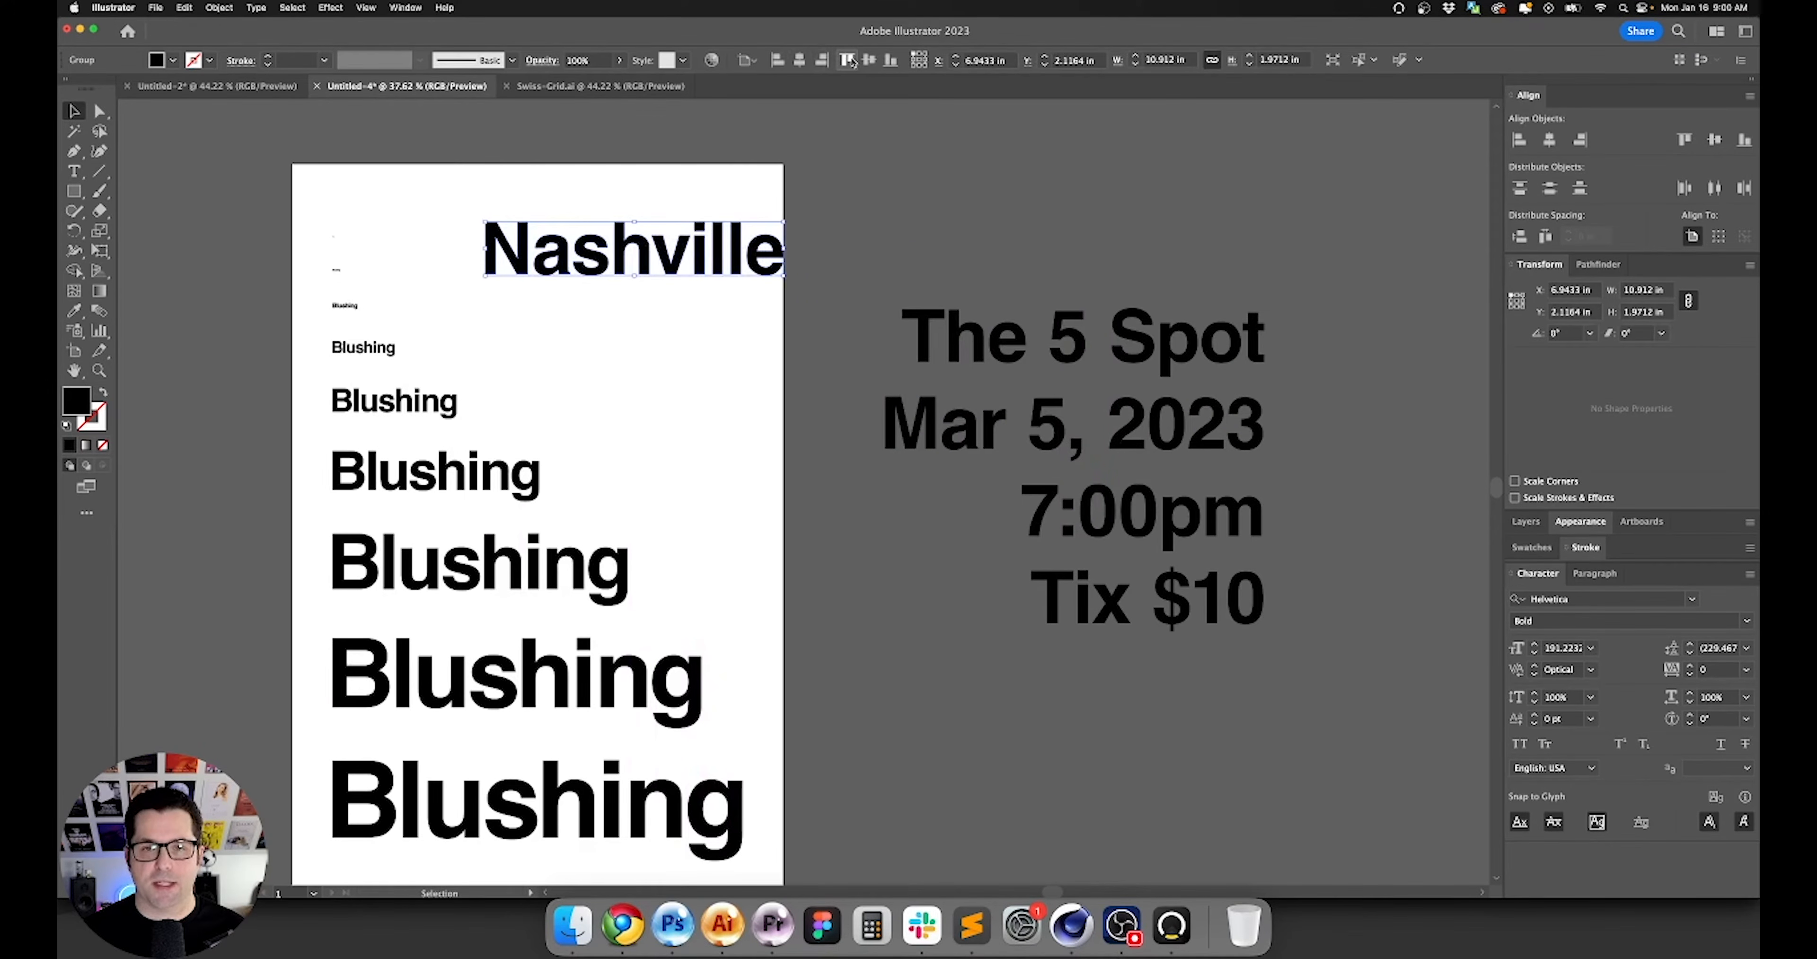
left_click(851, 62)
key("Return")
type("-1.5")
key("Tab")
type("1.5")
key("Return")
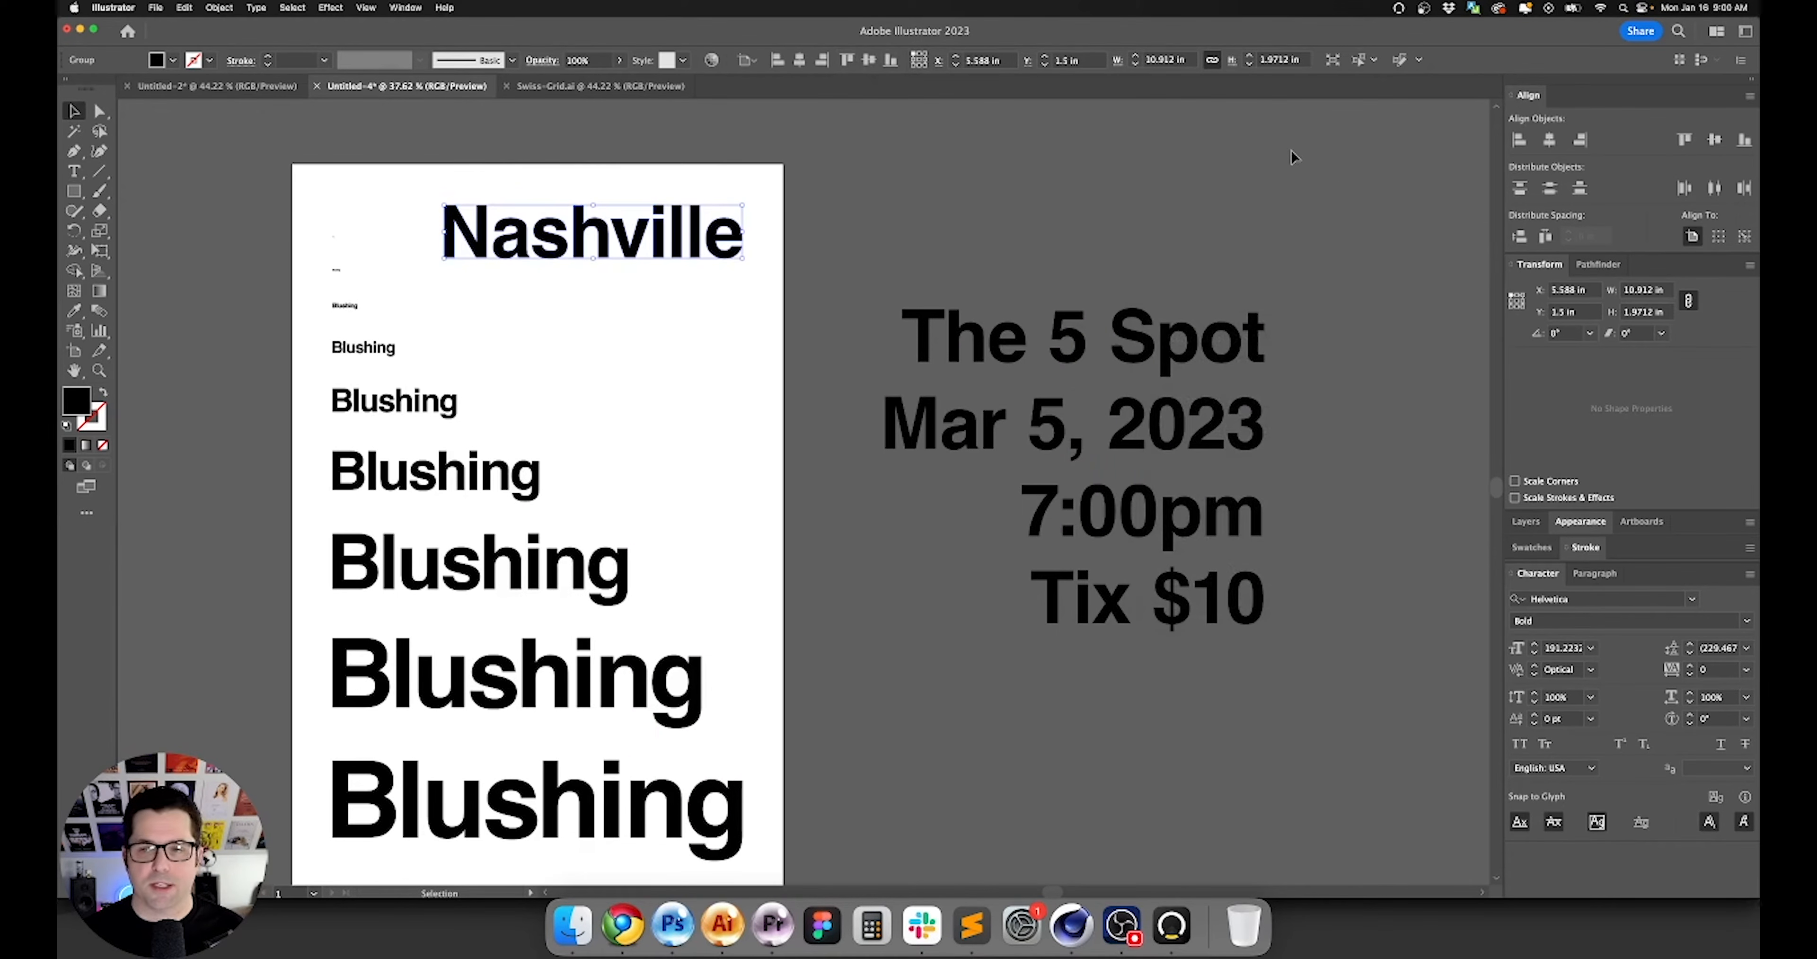
Scale Nashville to 6 in wide from its top-right reference point and position it at Y 3 in.
left_click(1521, 297)
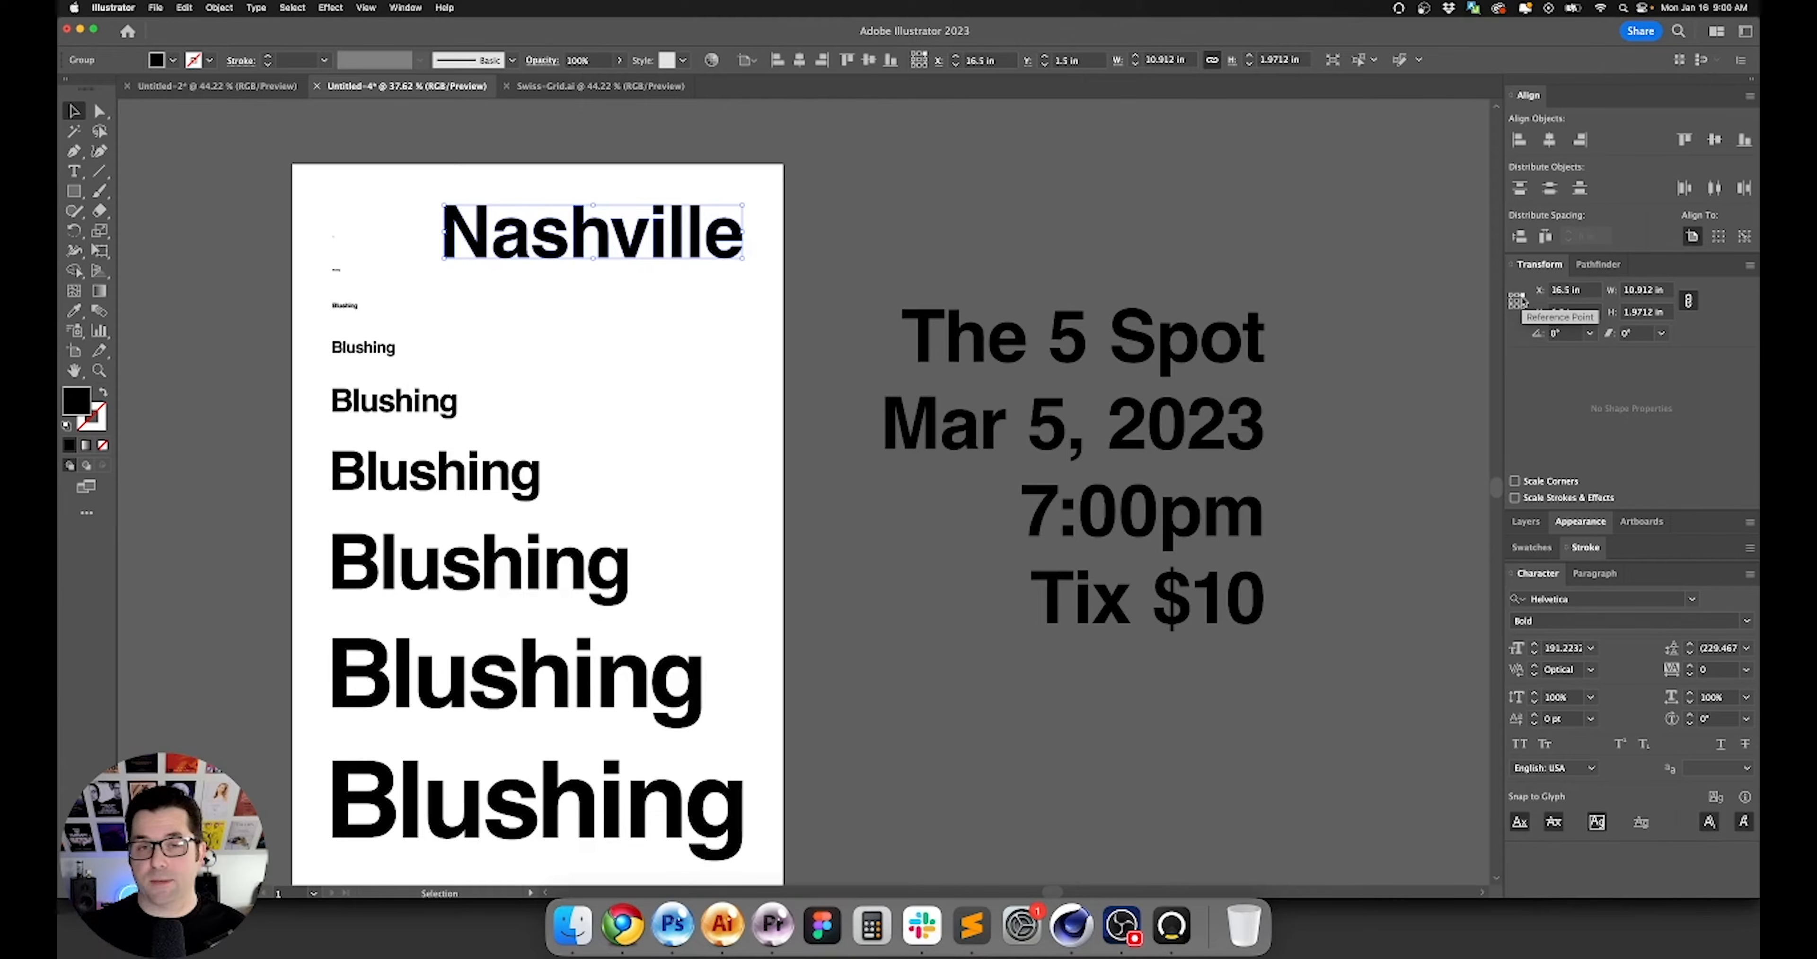
left_click_drag(1662, 289, 1620, 289)
type("6")
left_click(1583, 311)
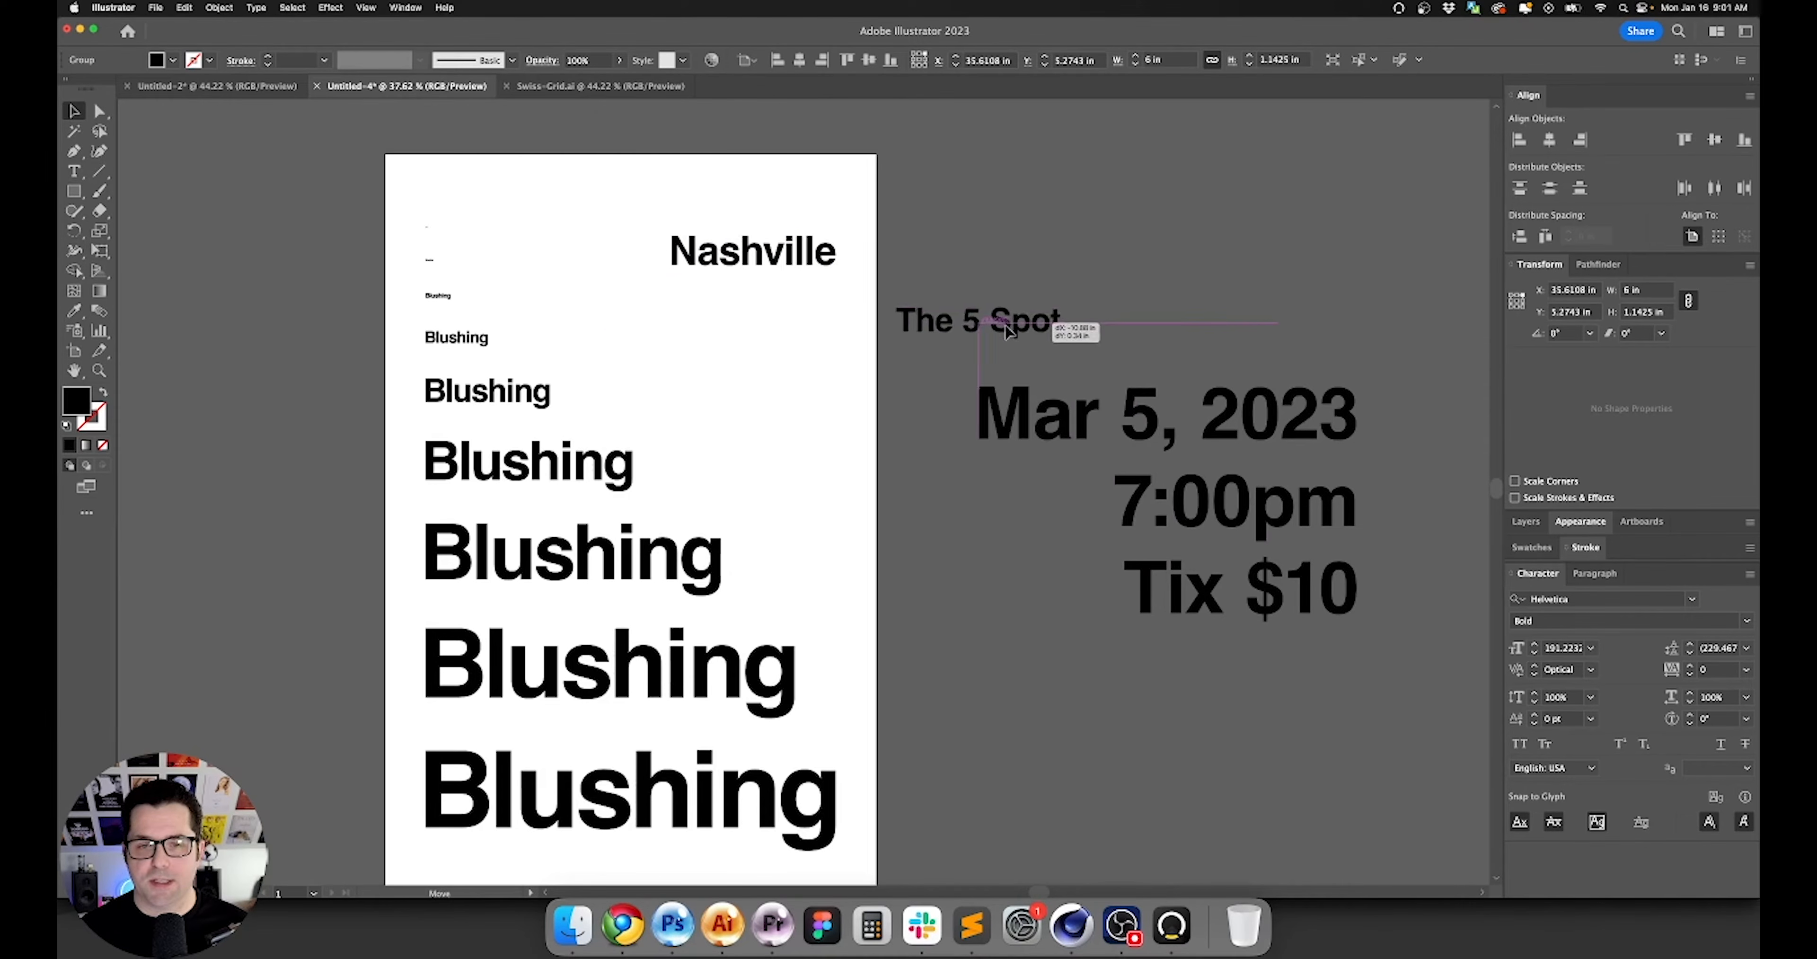
Place The 5 Spot beneath Nashville and scale its width by 0.9 to 5.4 in, right edge at the margin.
left_click_drag(1022, 307, 801, 309)
left_click(910, 296)
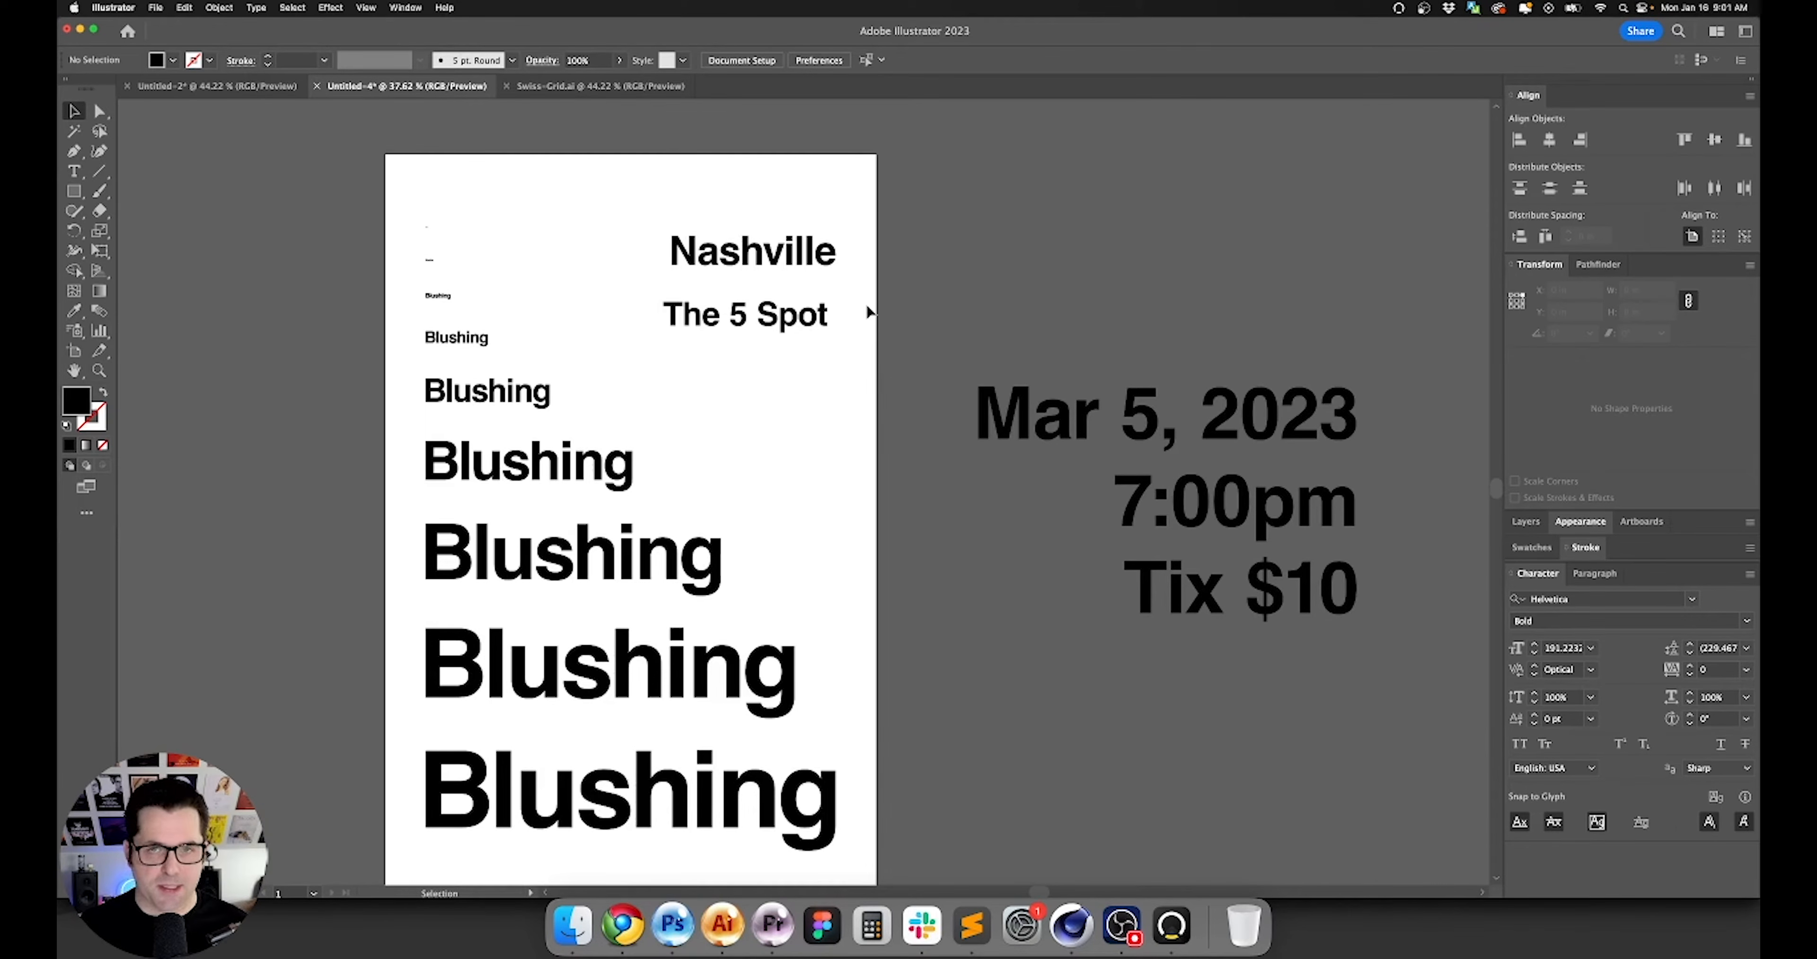
left_click(769, 330)
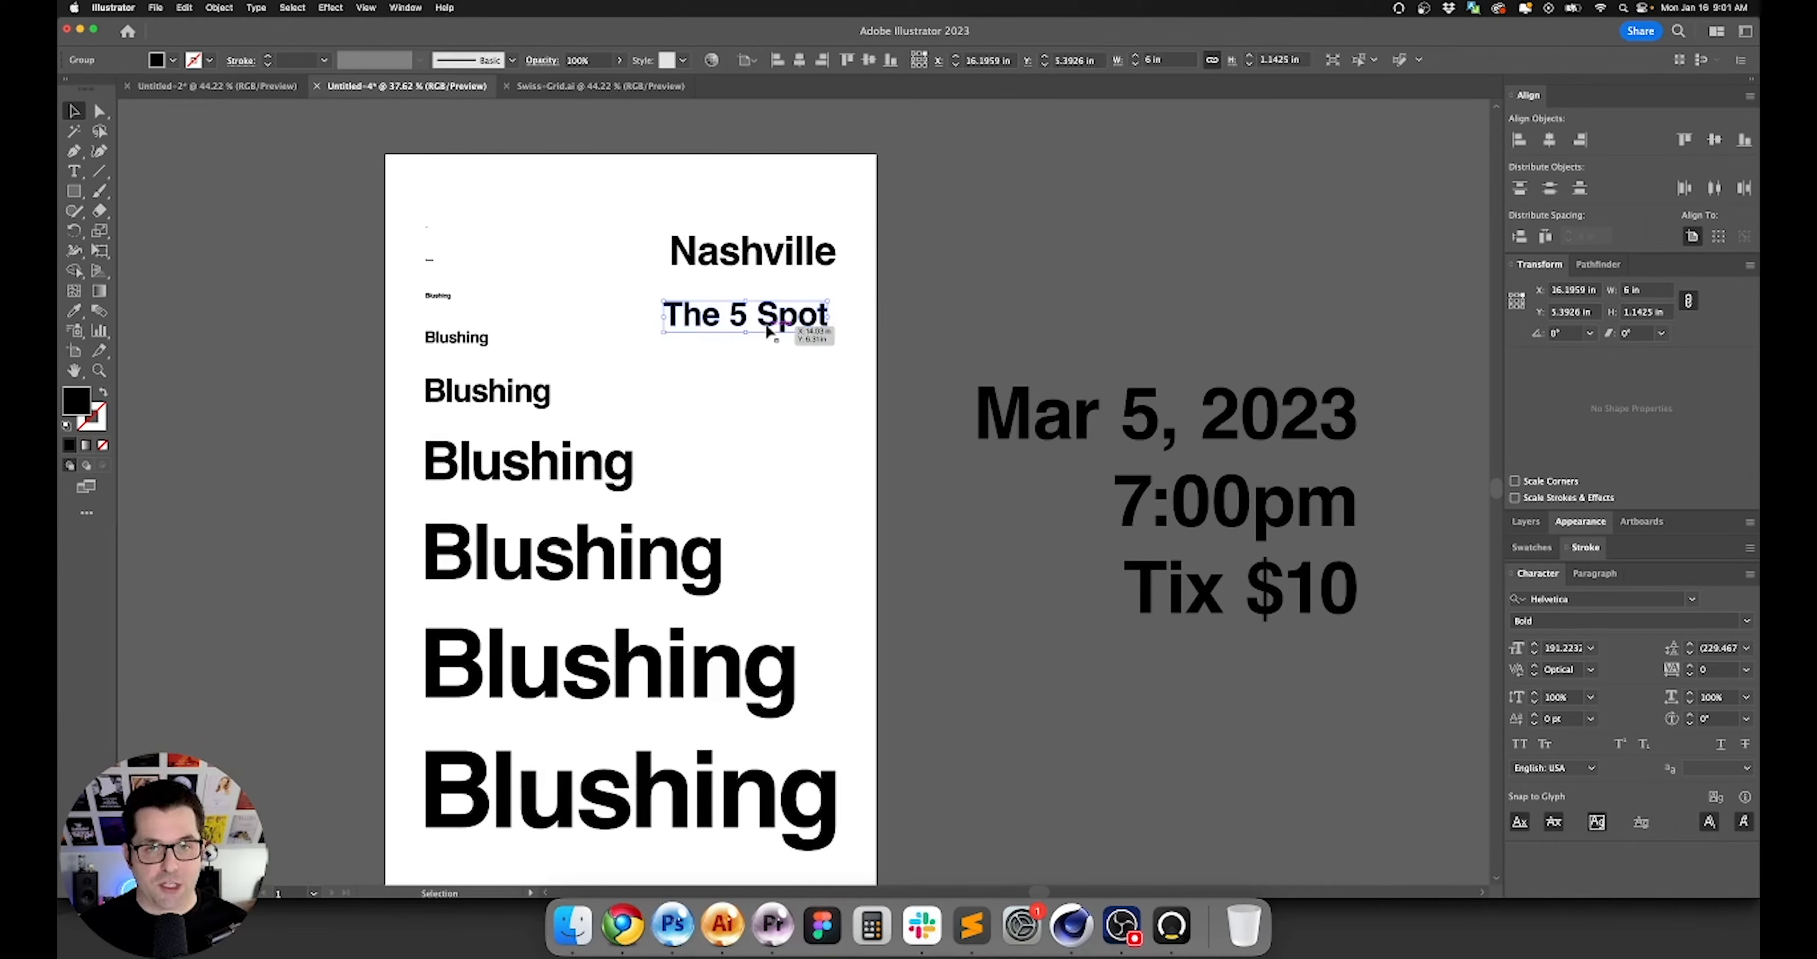
left_click(1650, 290)
type("*.9")
key("Return")
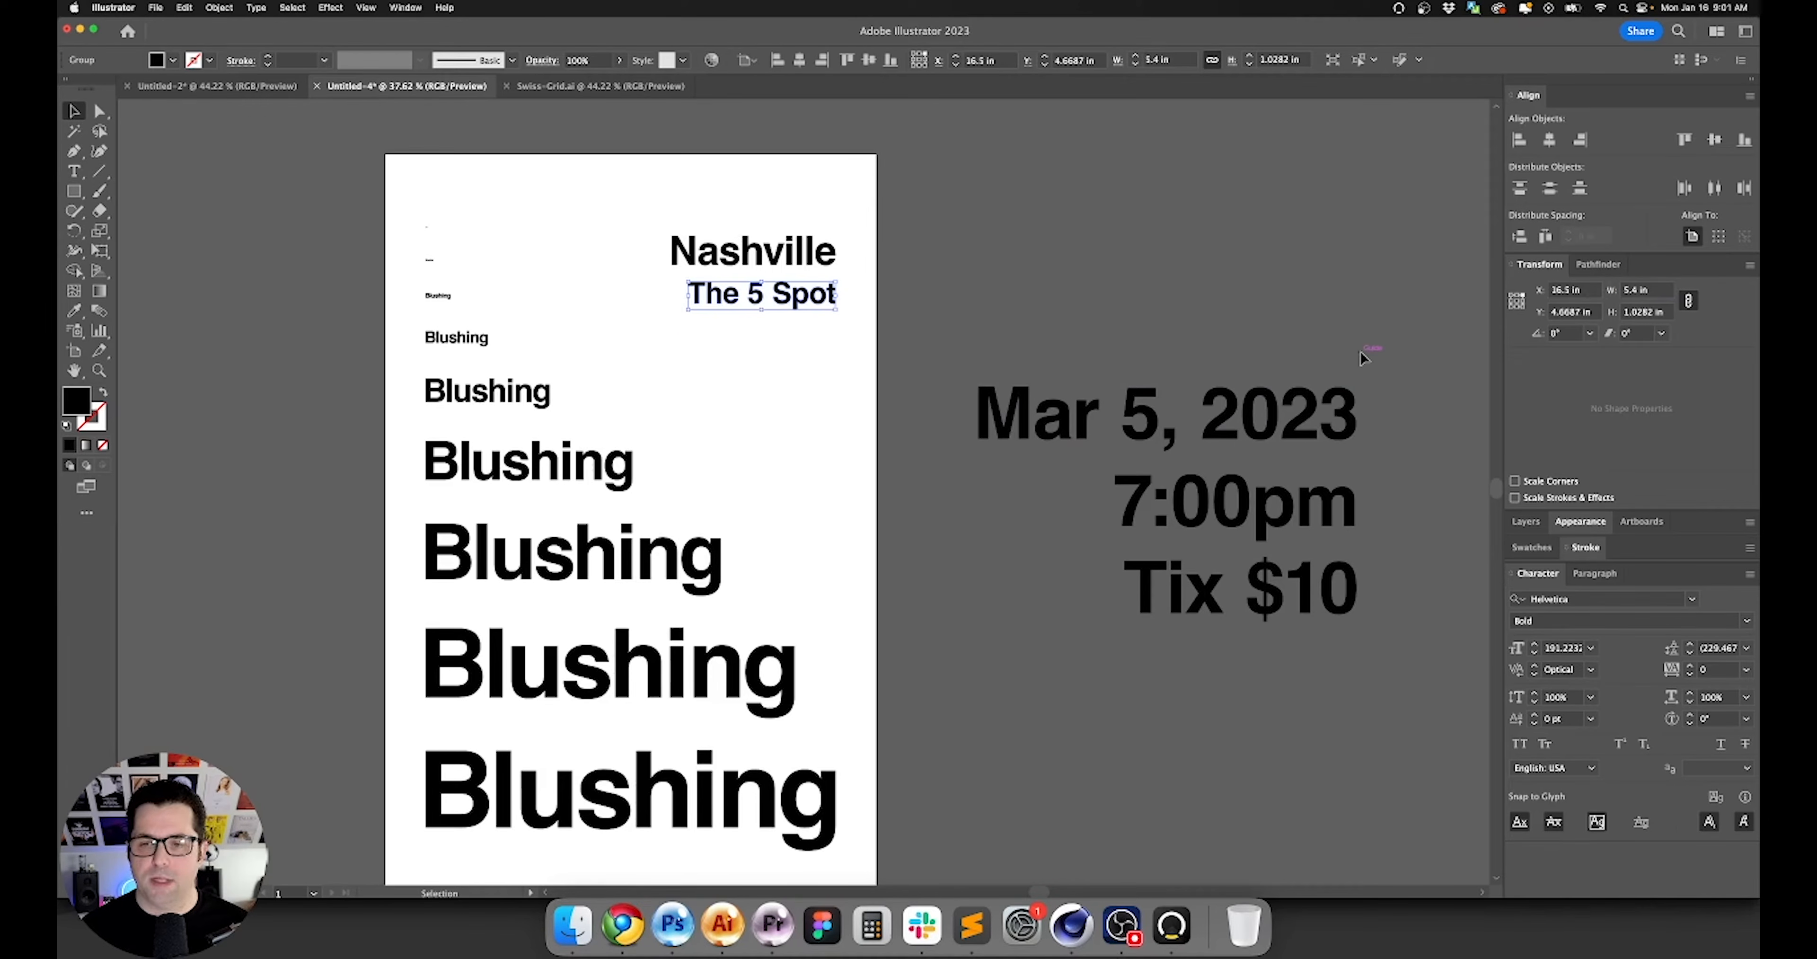
Scale Mar 5, 2023 to 4.86 in wide and 7:00pm to 4.374 in wide, and stack both beneath The 5 Spot.
left_click(1312, 409)
left_click(1658, 291)
type("4.86")
key("Return")
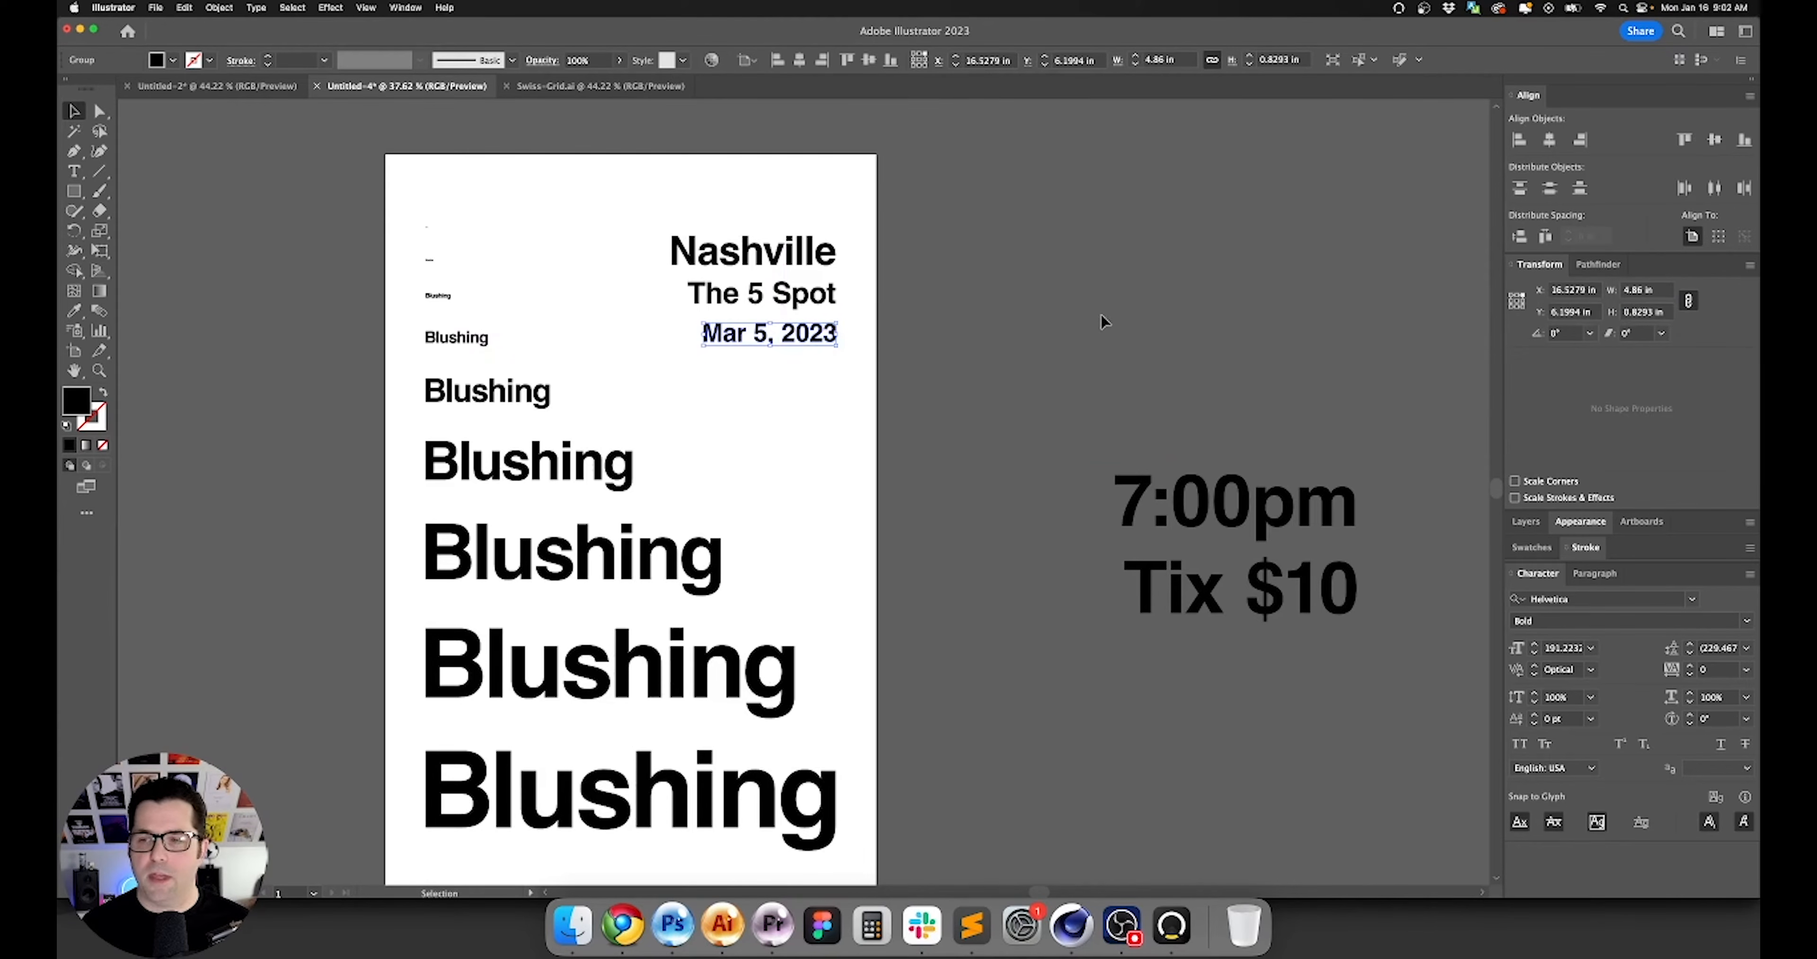
left_click(1277, 499)
left_click(1646, 293)
type("4.35")
key("Return")
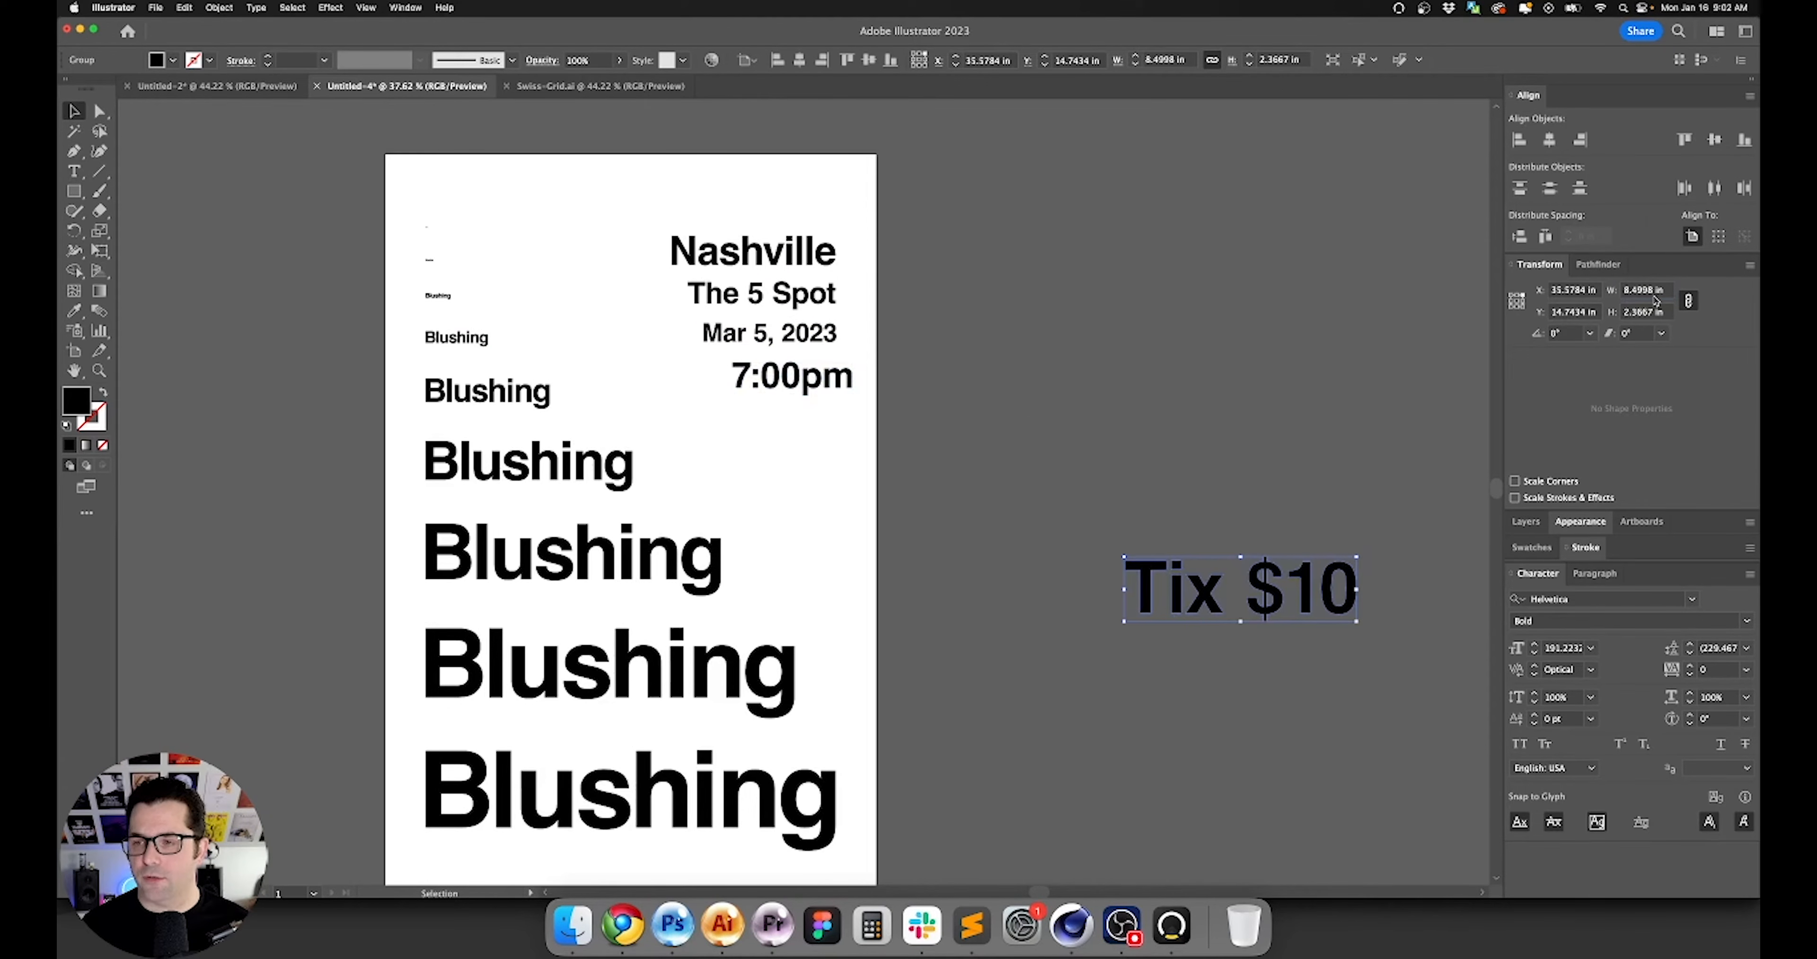
Scale Tix $10 to 0.9 of 4.374 in wide and place it beneath 7:00pm.
left_click(1653, 292)
key("super+a")
type("4.374 in")
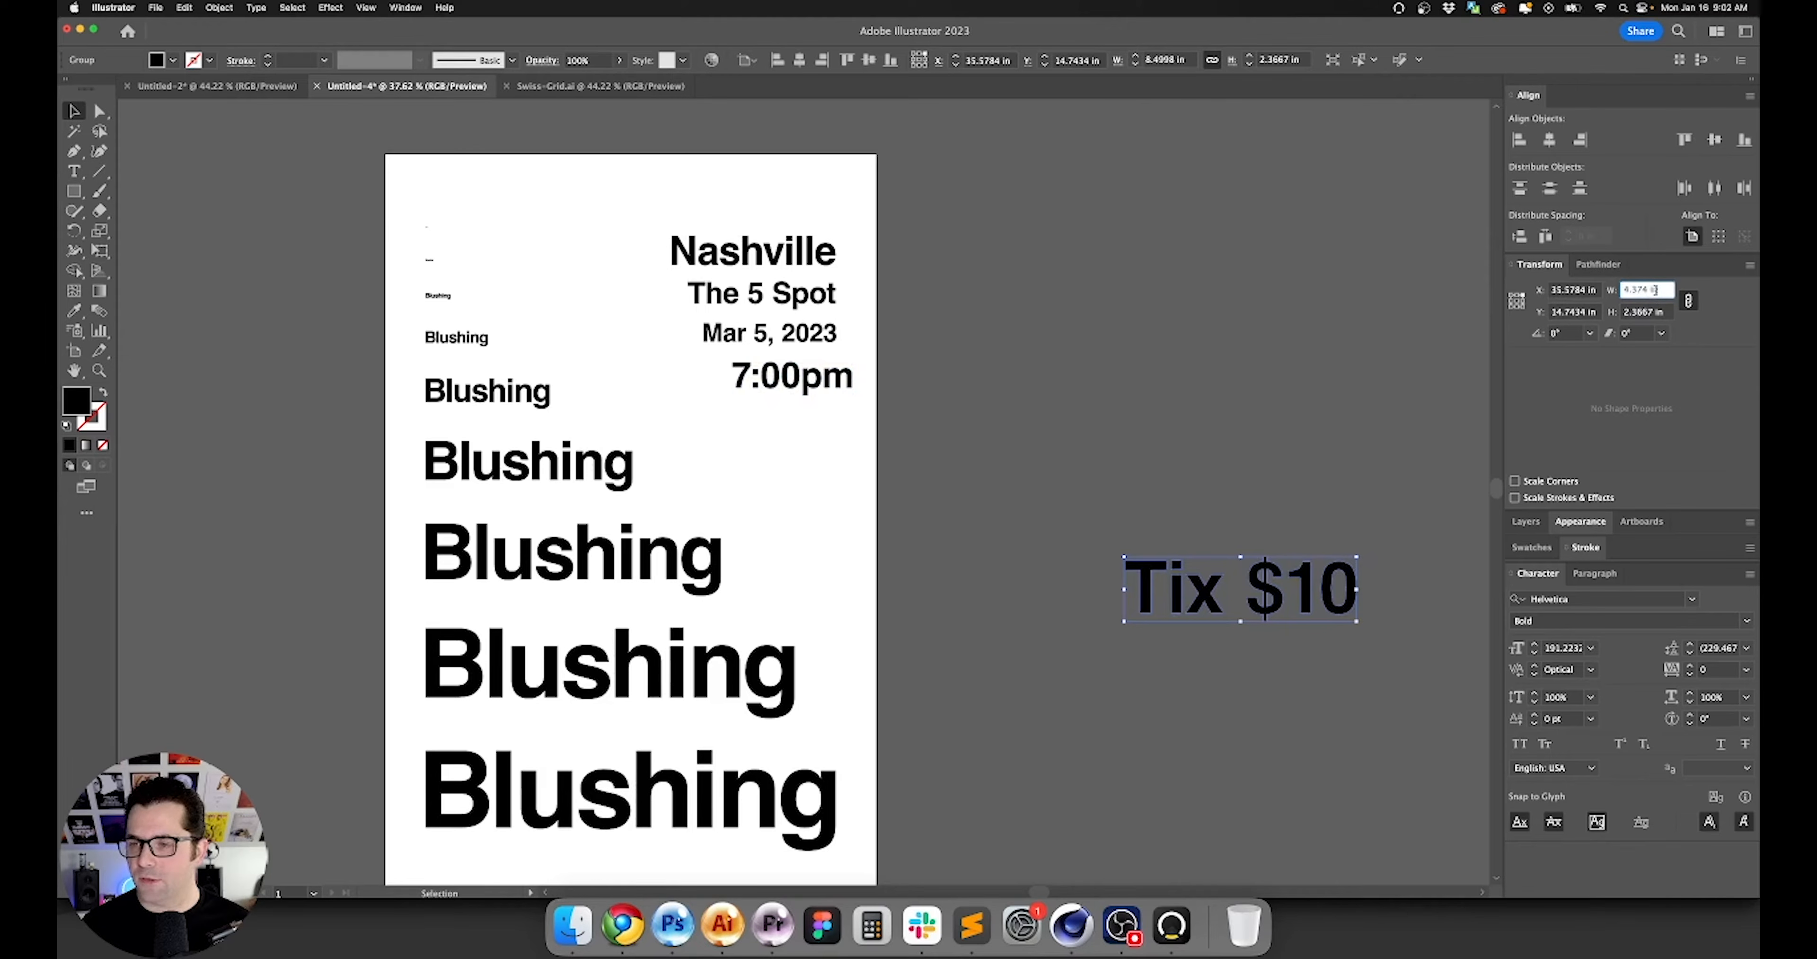
type("*.9")
key("Return")
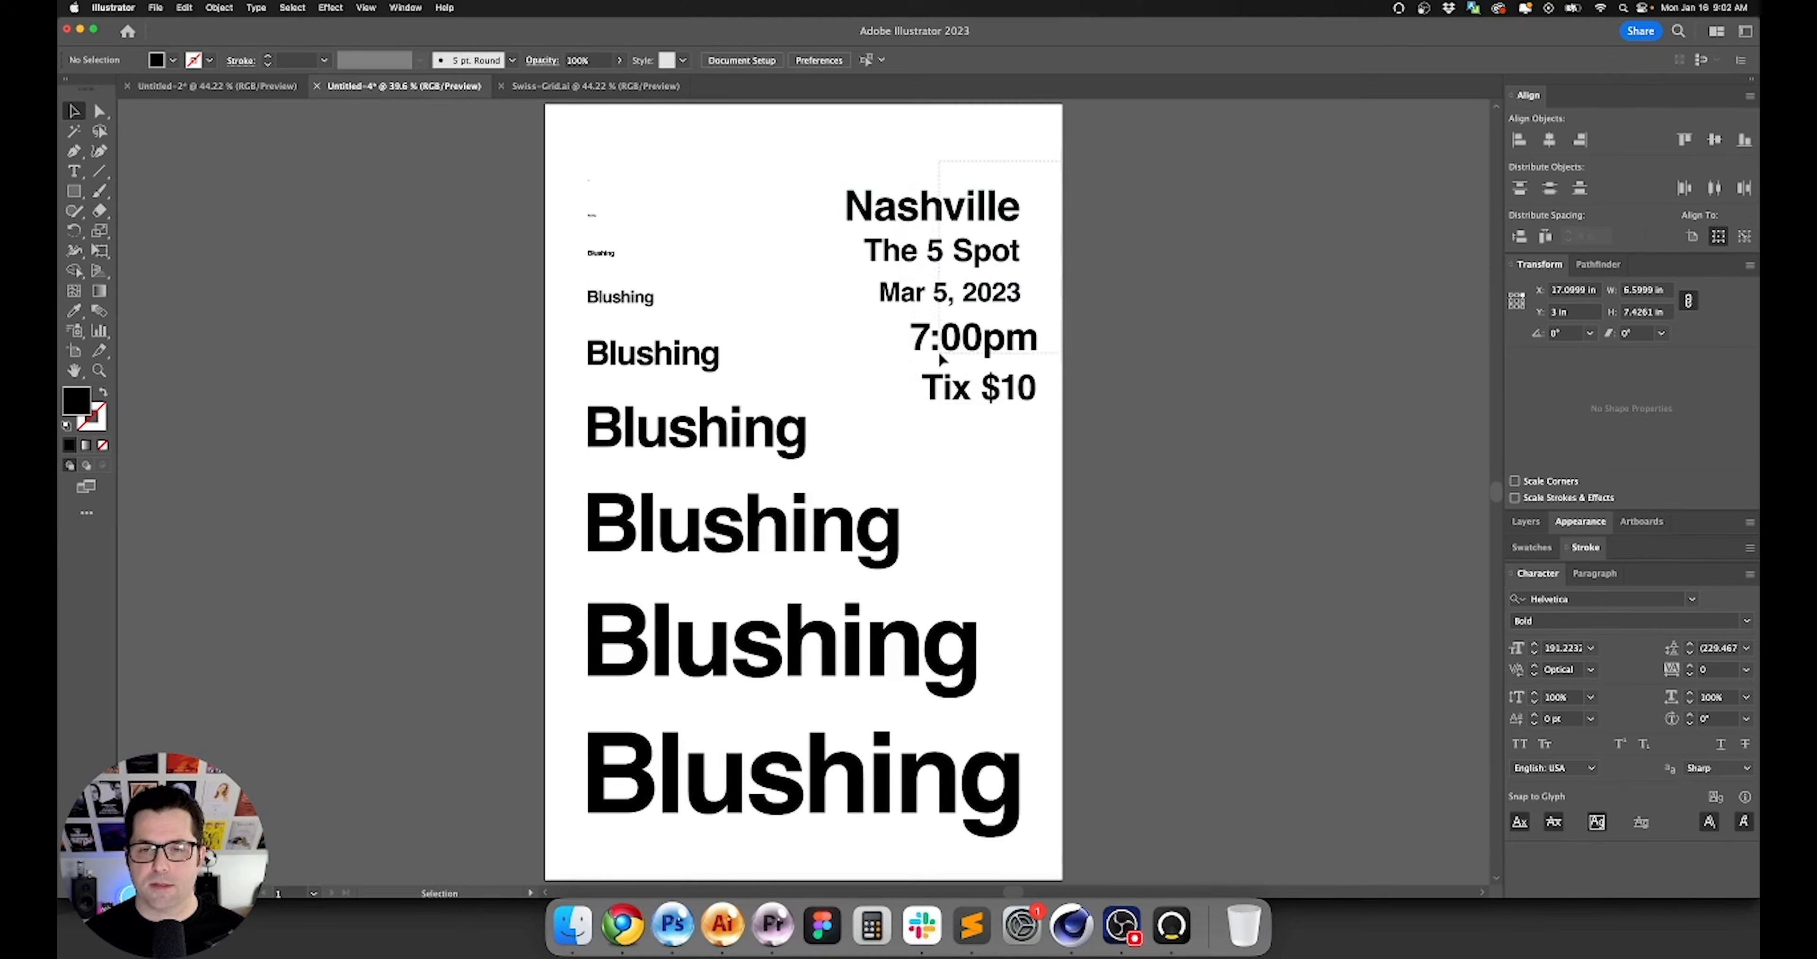
Align the right edges of all five event lines, using Nashville as the key object.
left_click_drag(866, 413, 867, 413)
left_click(1005, 210)
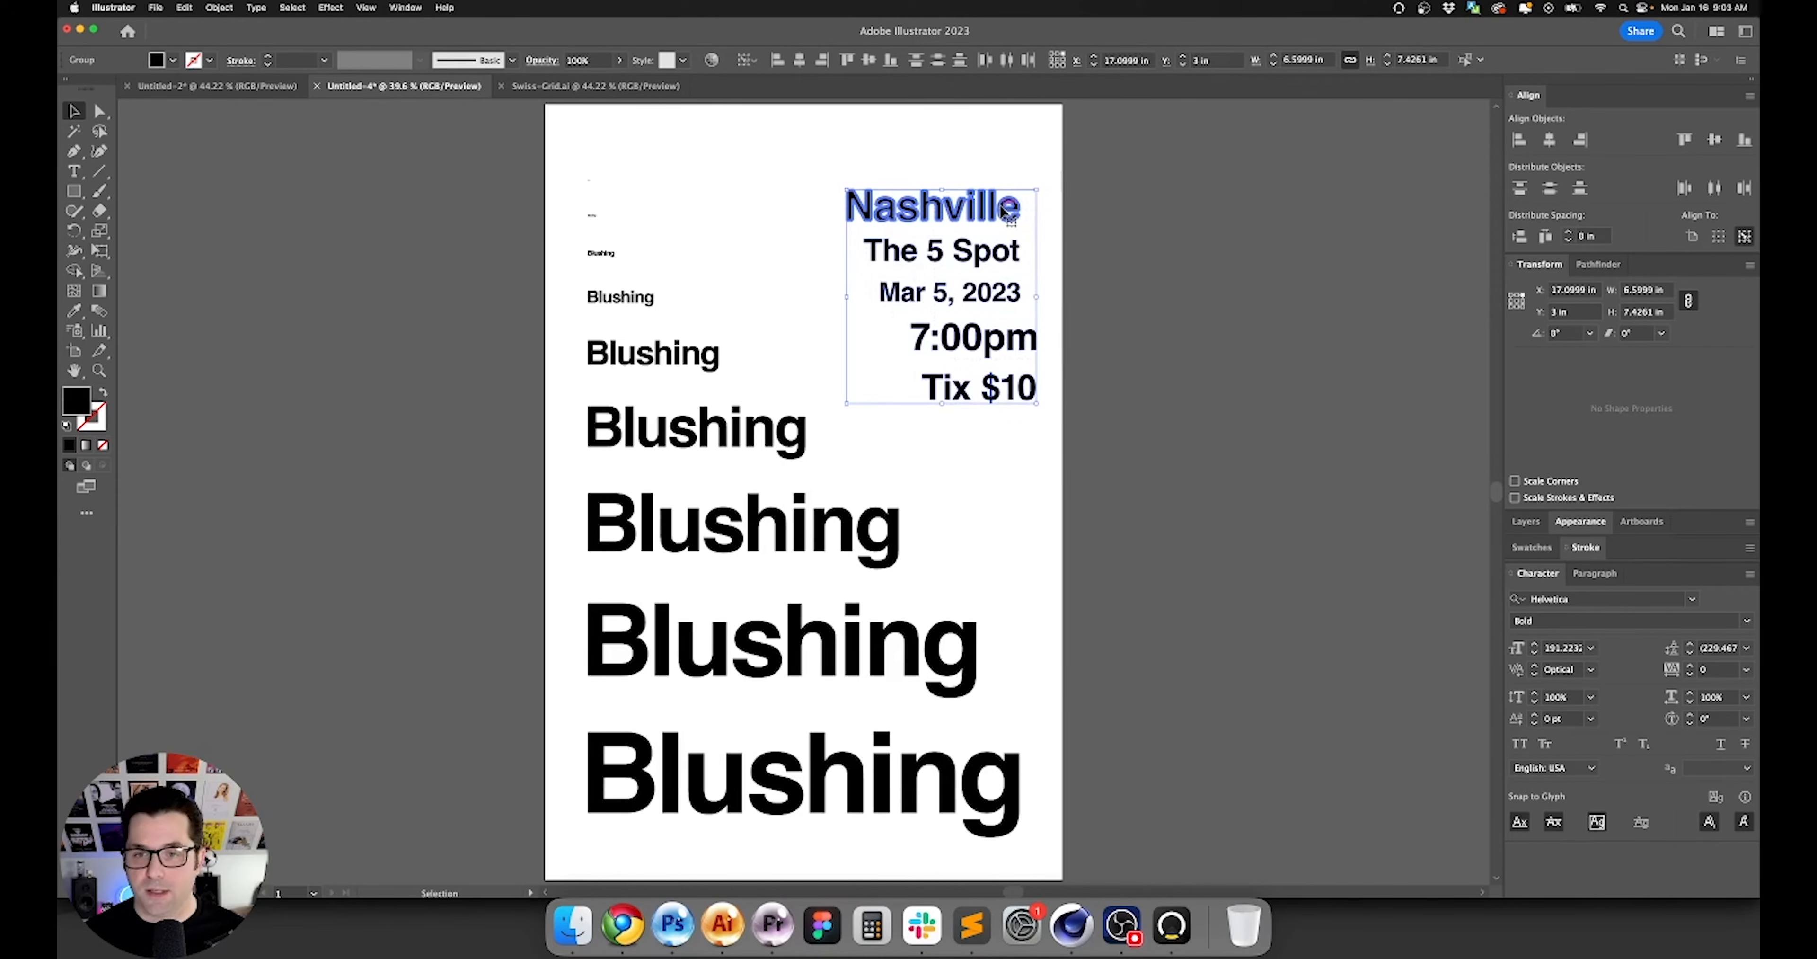
left_click(822, 60)
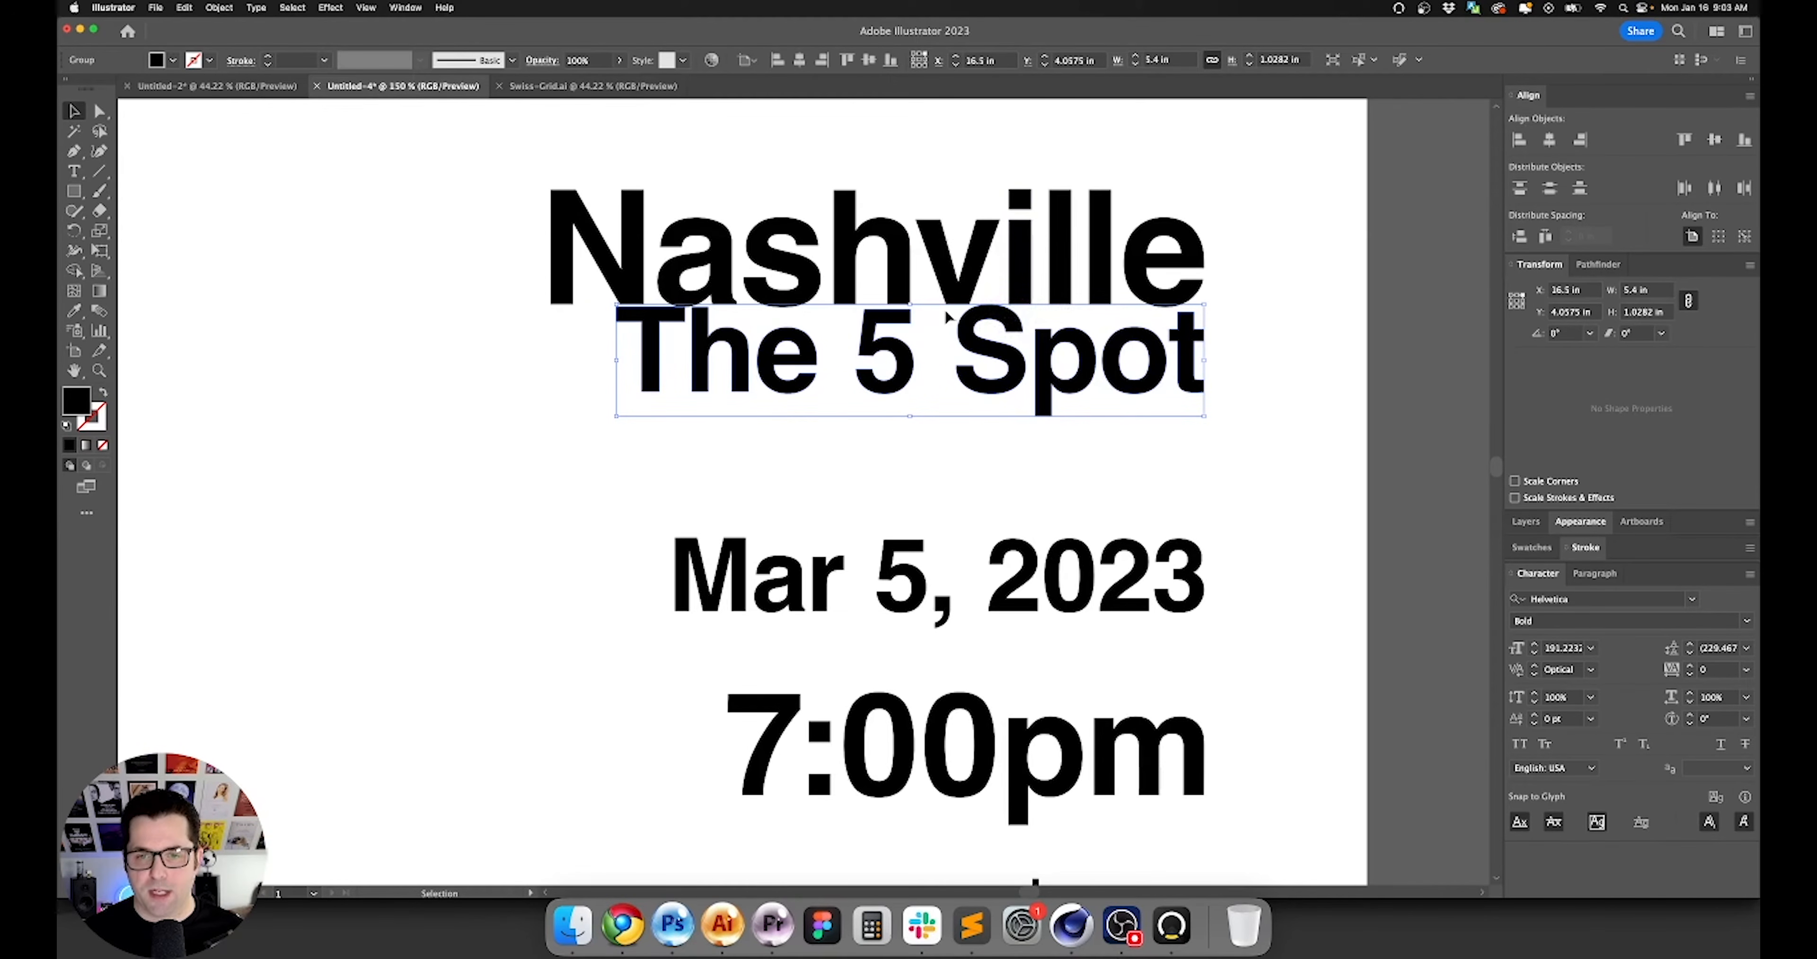
Offset The 5 Spot 0.25 in downward from Nashville's baseline.
key("Return")
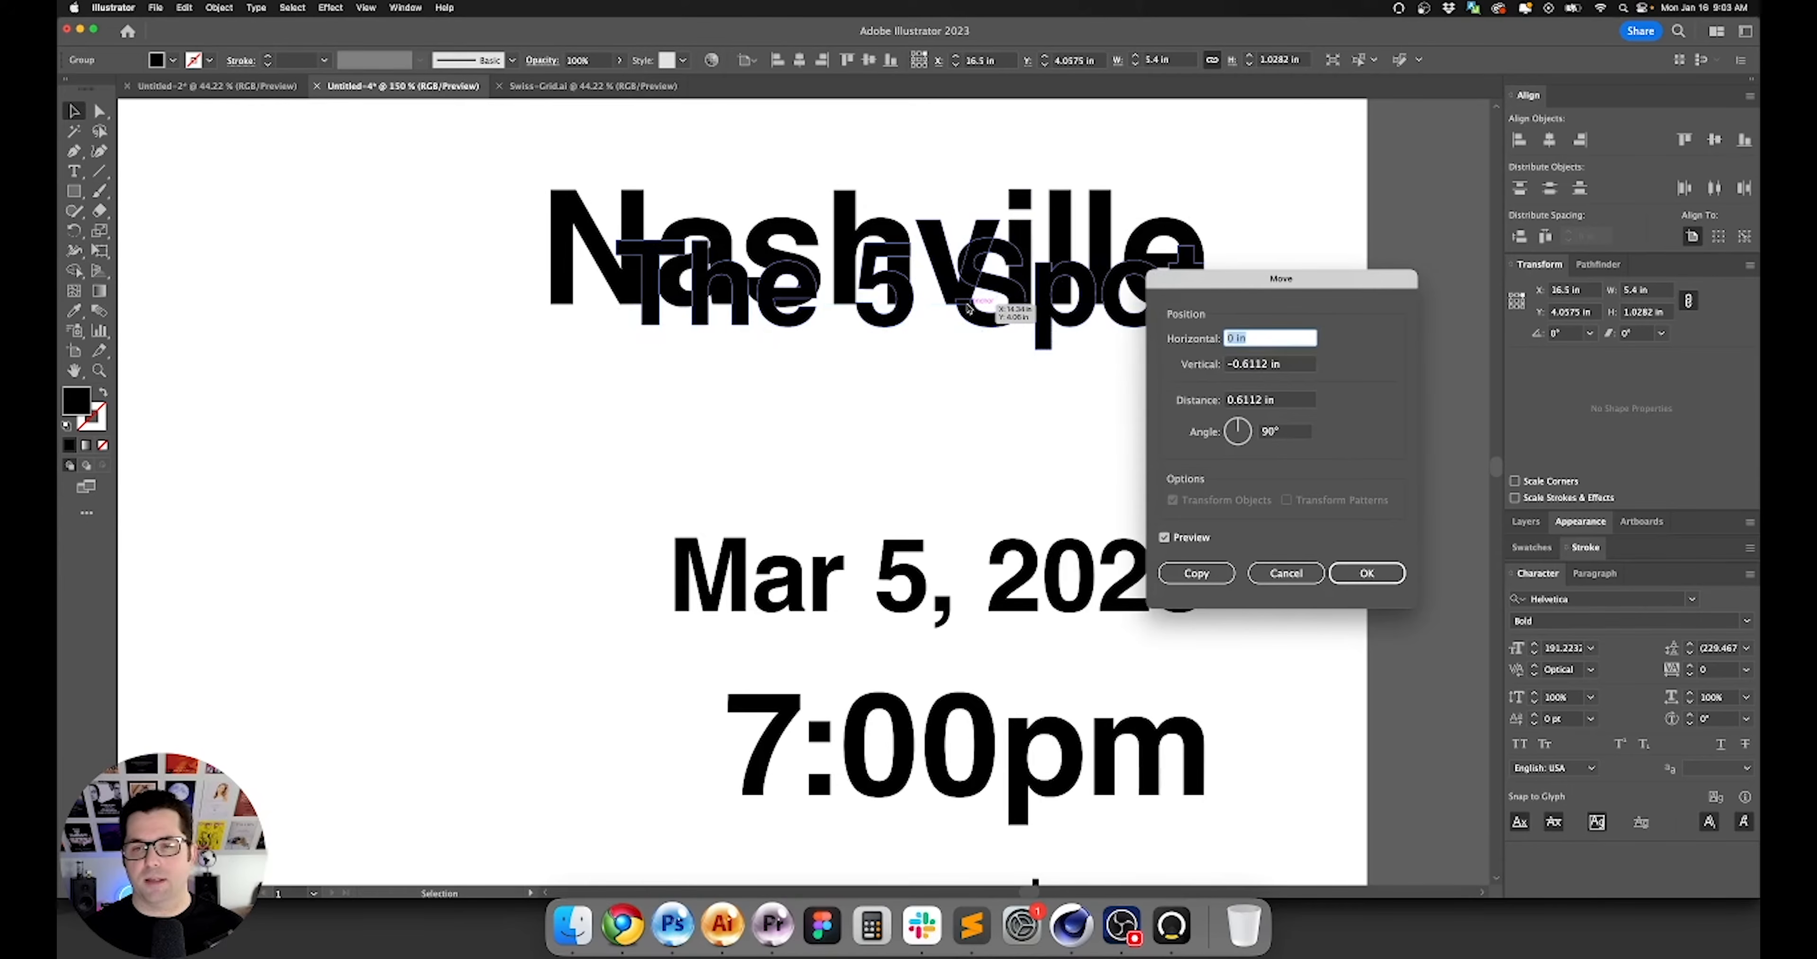
key("Tab")
type(".25")
key("Return")
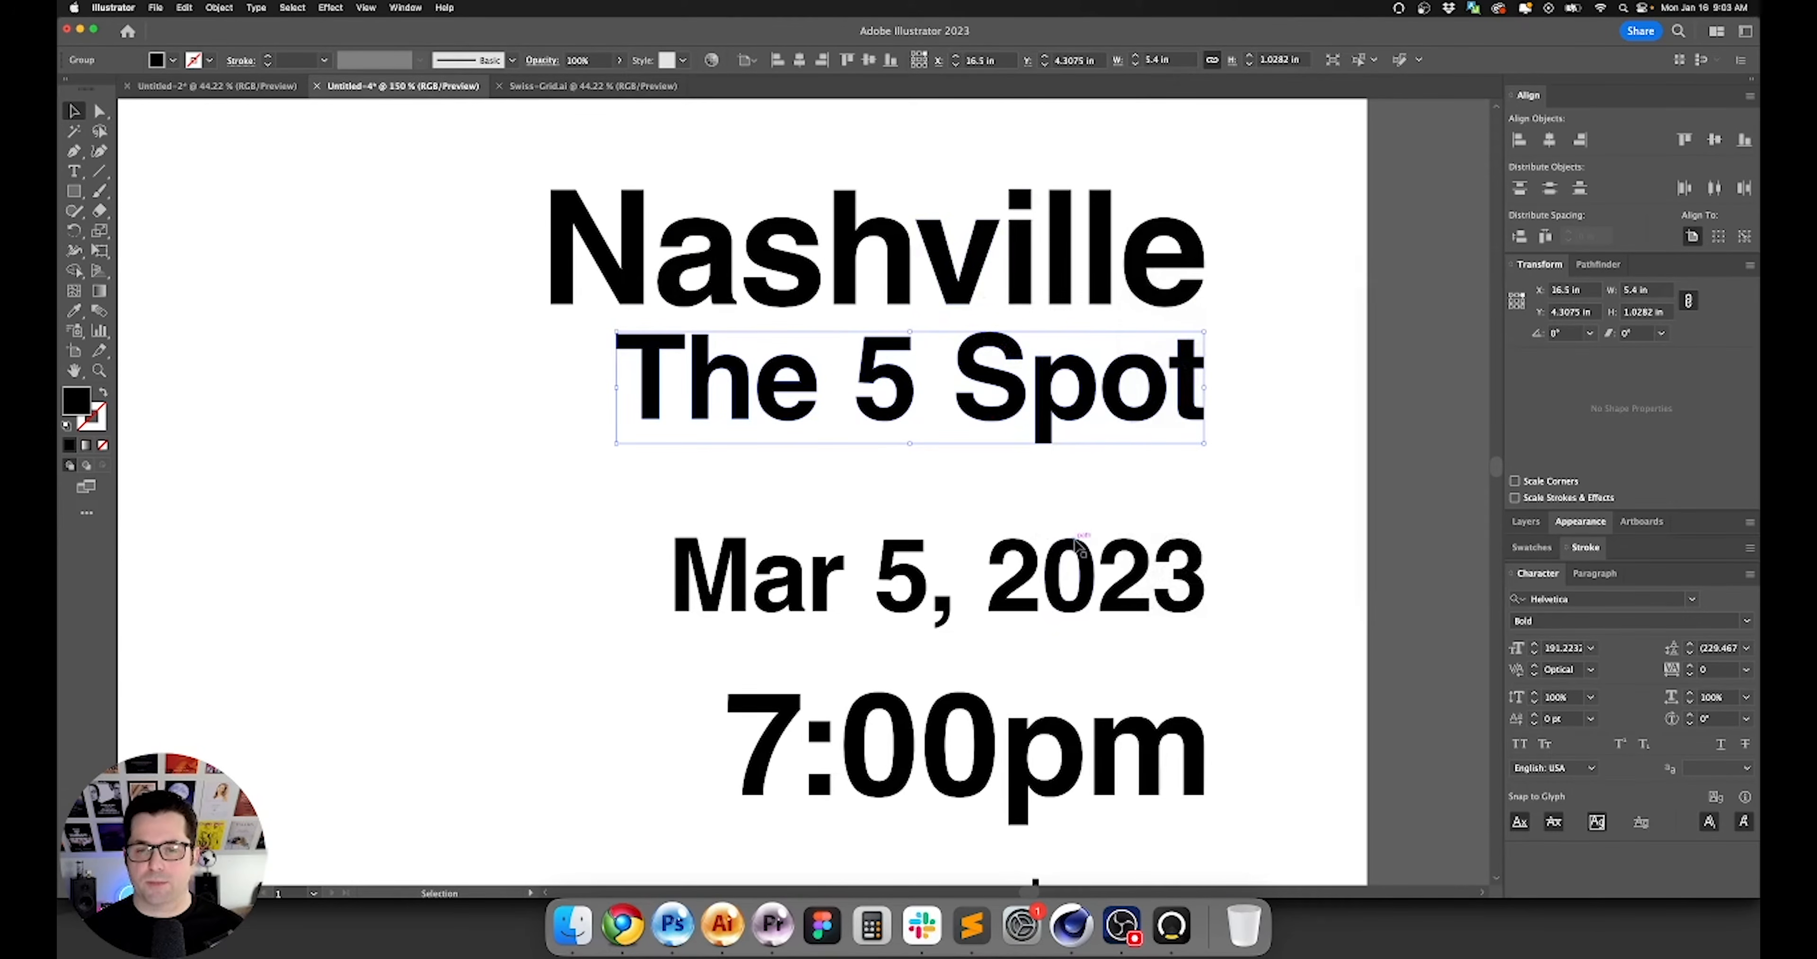
Move Mar 5, 2023, 7:00pm, and Tix $10 upward into a tight stack beneath The 5 Spot.
left_click(1209, 660)
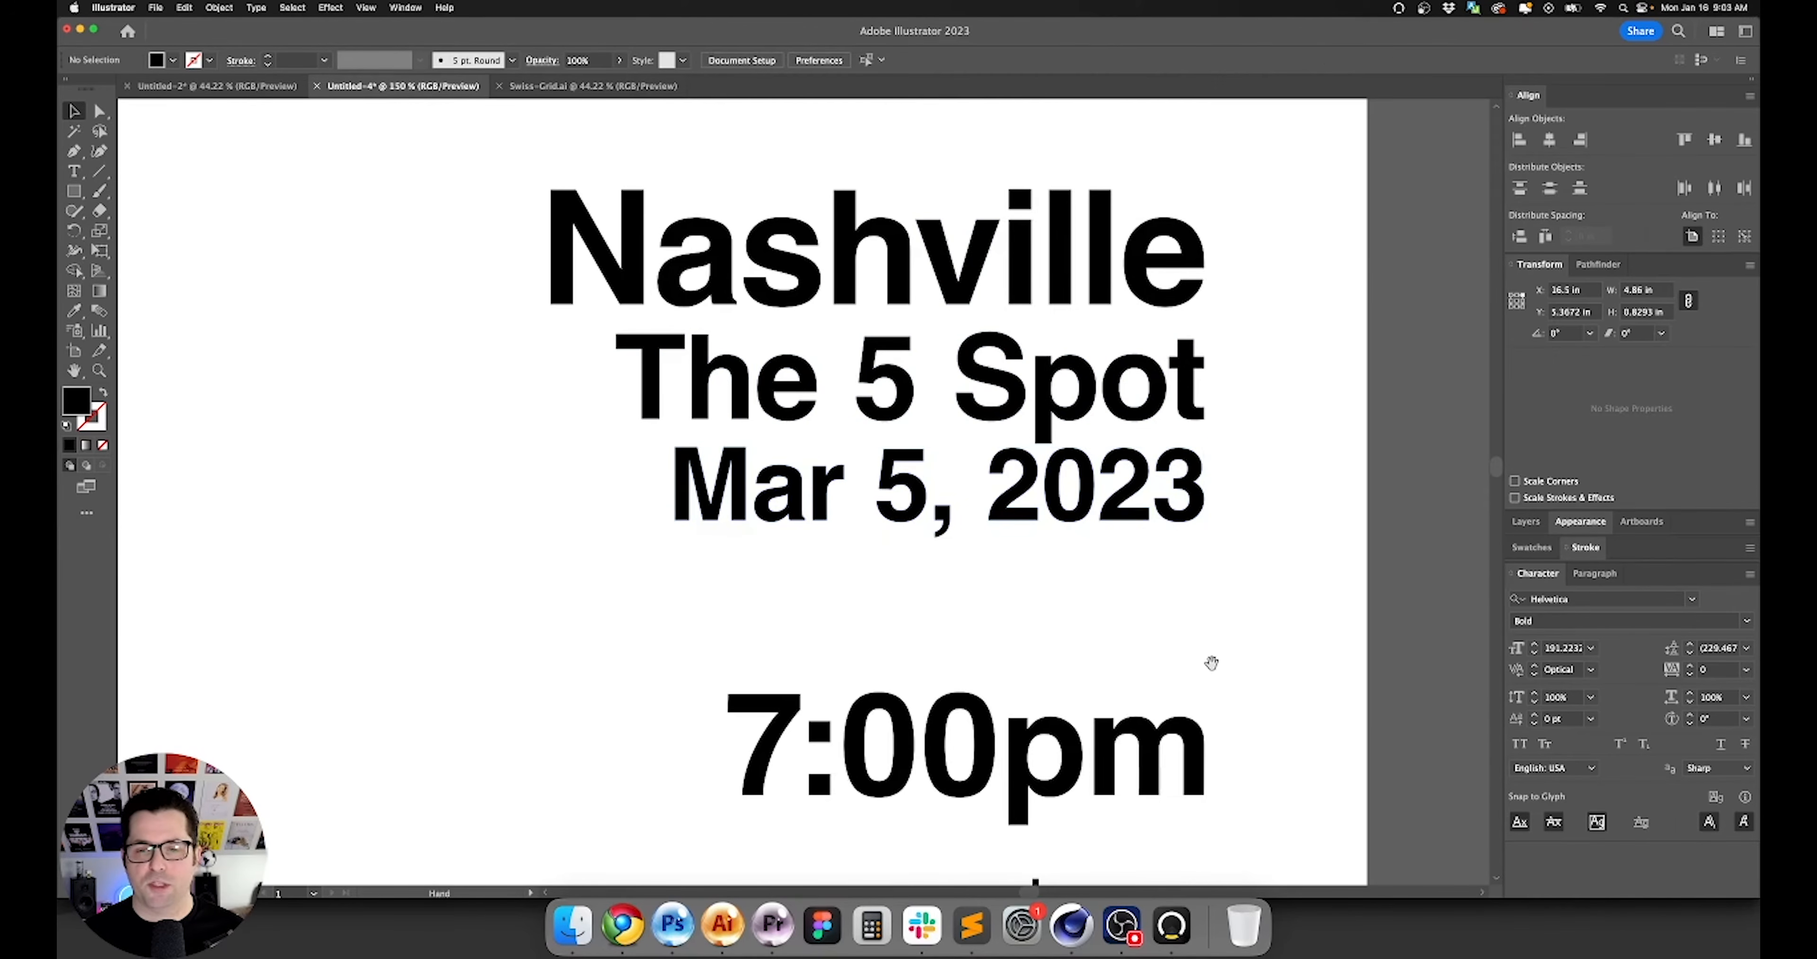
left_click_drag(1211, 662, 1148, 495)
left_click_drag(994, 567, 993, 423)
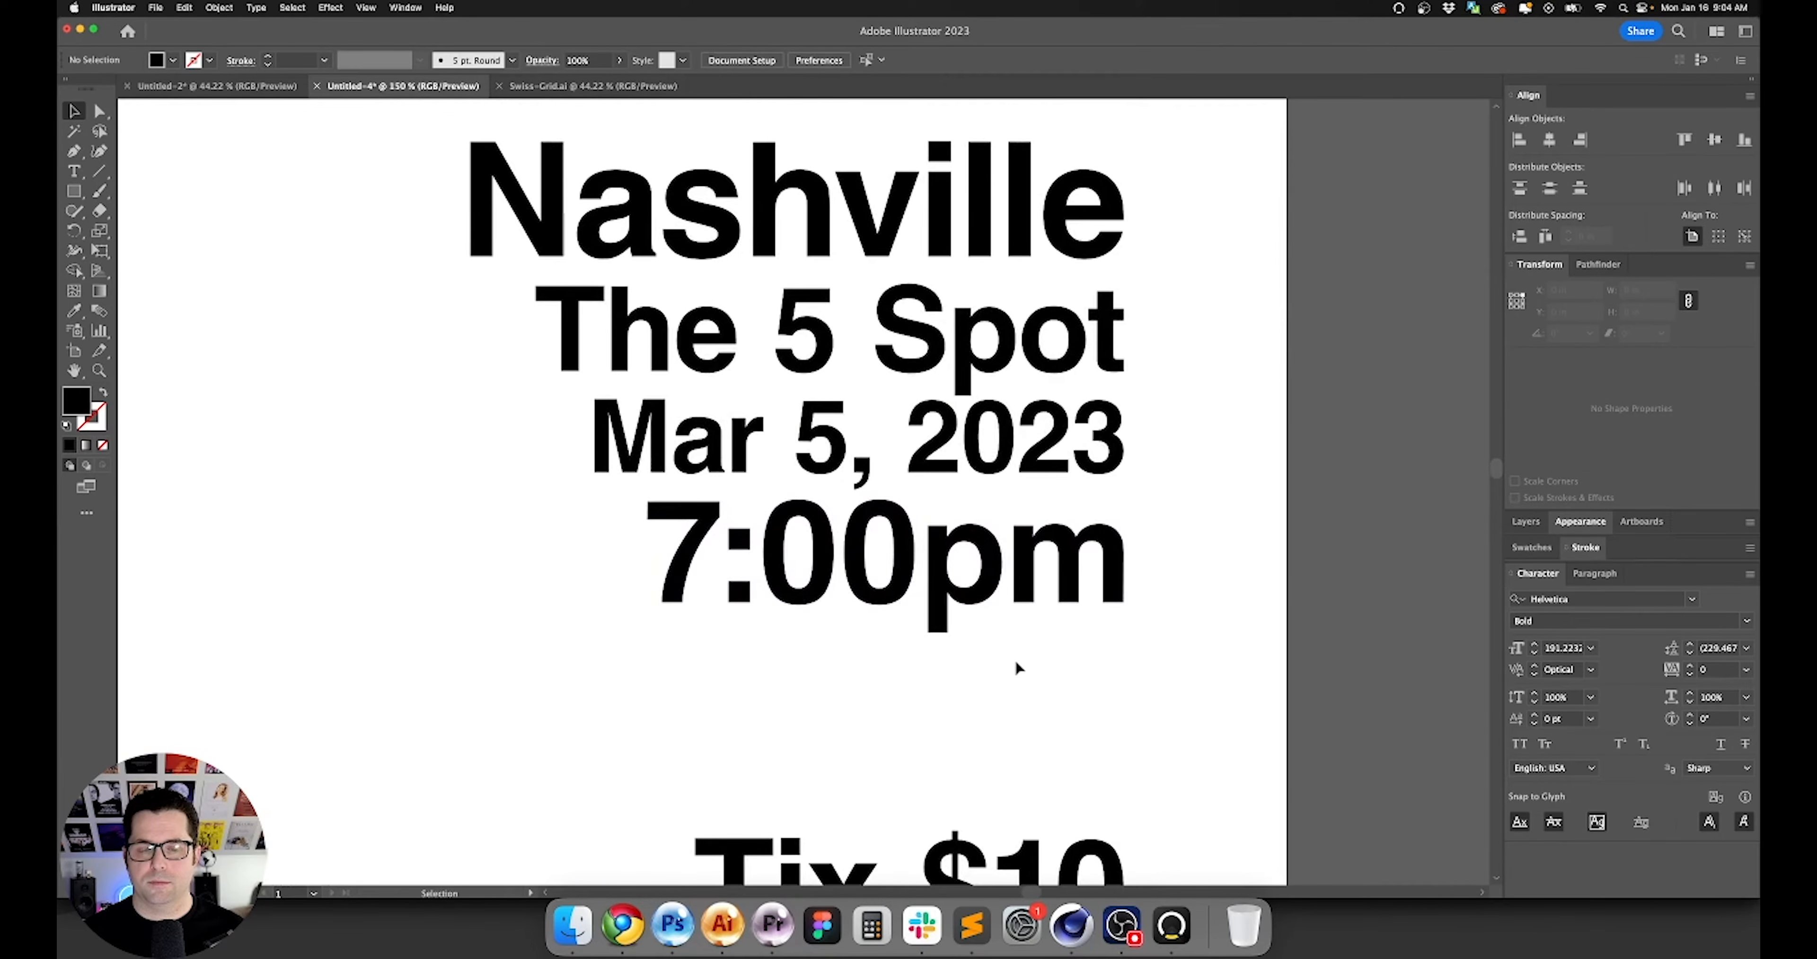
left_click_drag(1115, 726, 1113, 494)
key("shift+Down")
key("shift+Down")
key("super+0")
left_click(1131, 575)
scroll(1010, 312, "up", 2)
scroll(1010, 312, "up", 3)
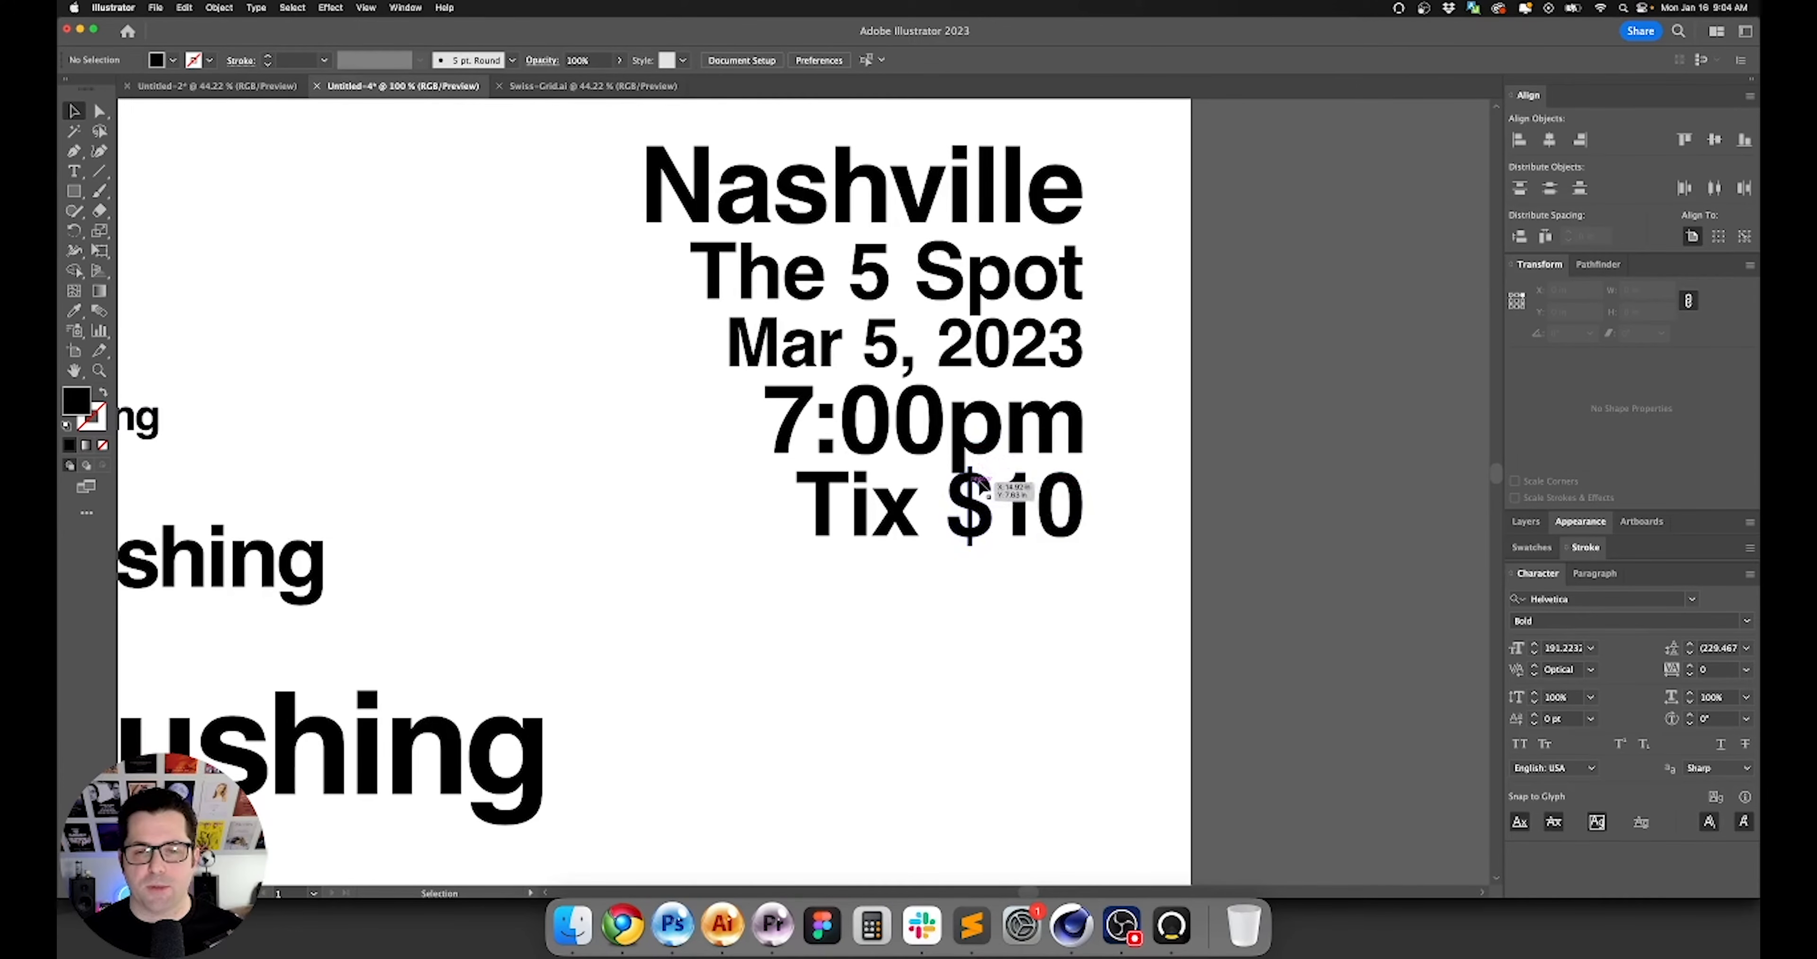
Move Tix $10 slightly down so its dollar sign clears the p descender of 7:00pm.
scroll(1127, 505, "up", 5)
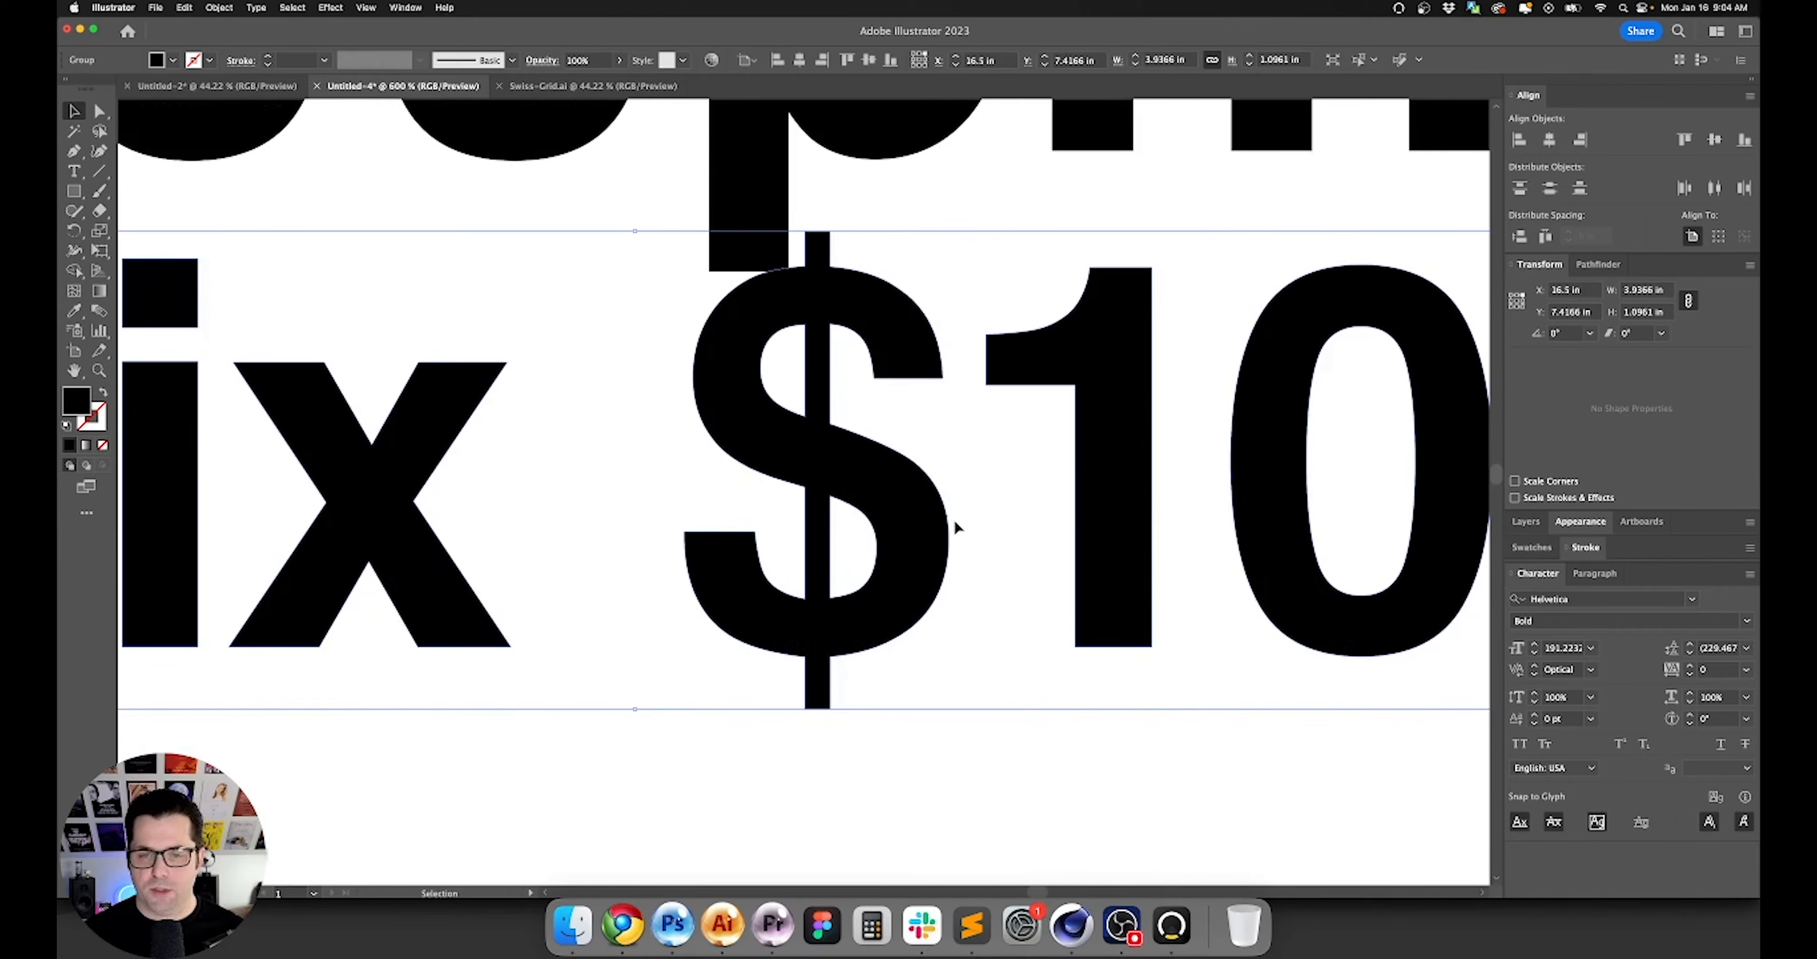
left_click_drag(917, 514, 915, 544)
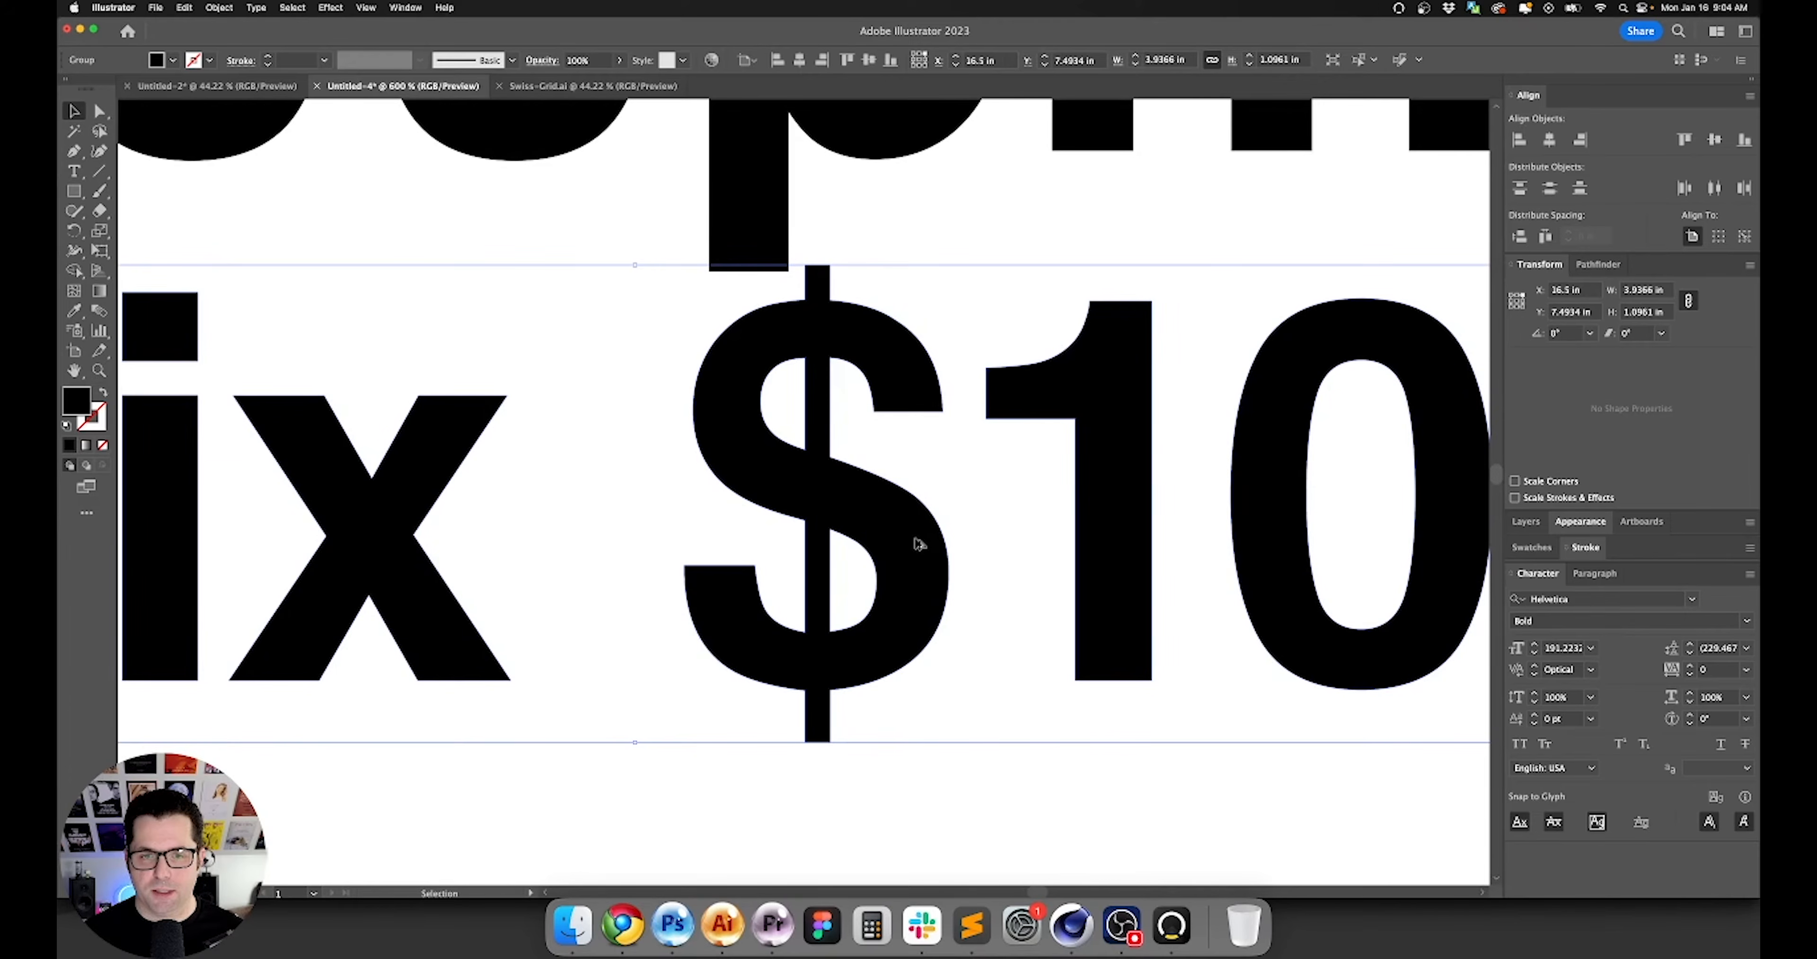
key("super+0")
left_click(1032, 502)
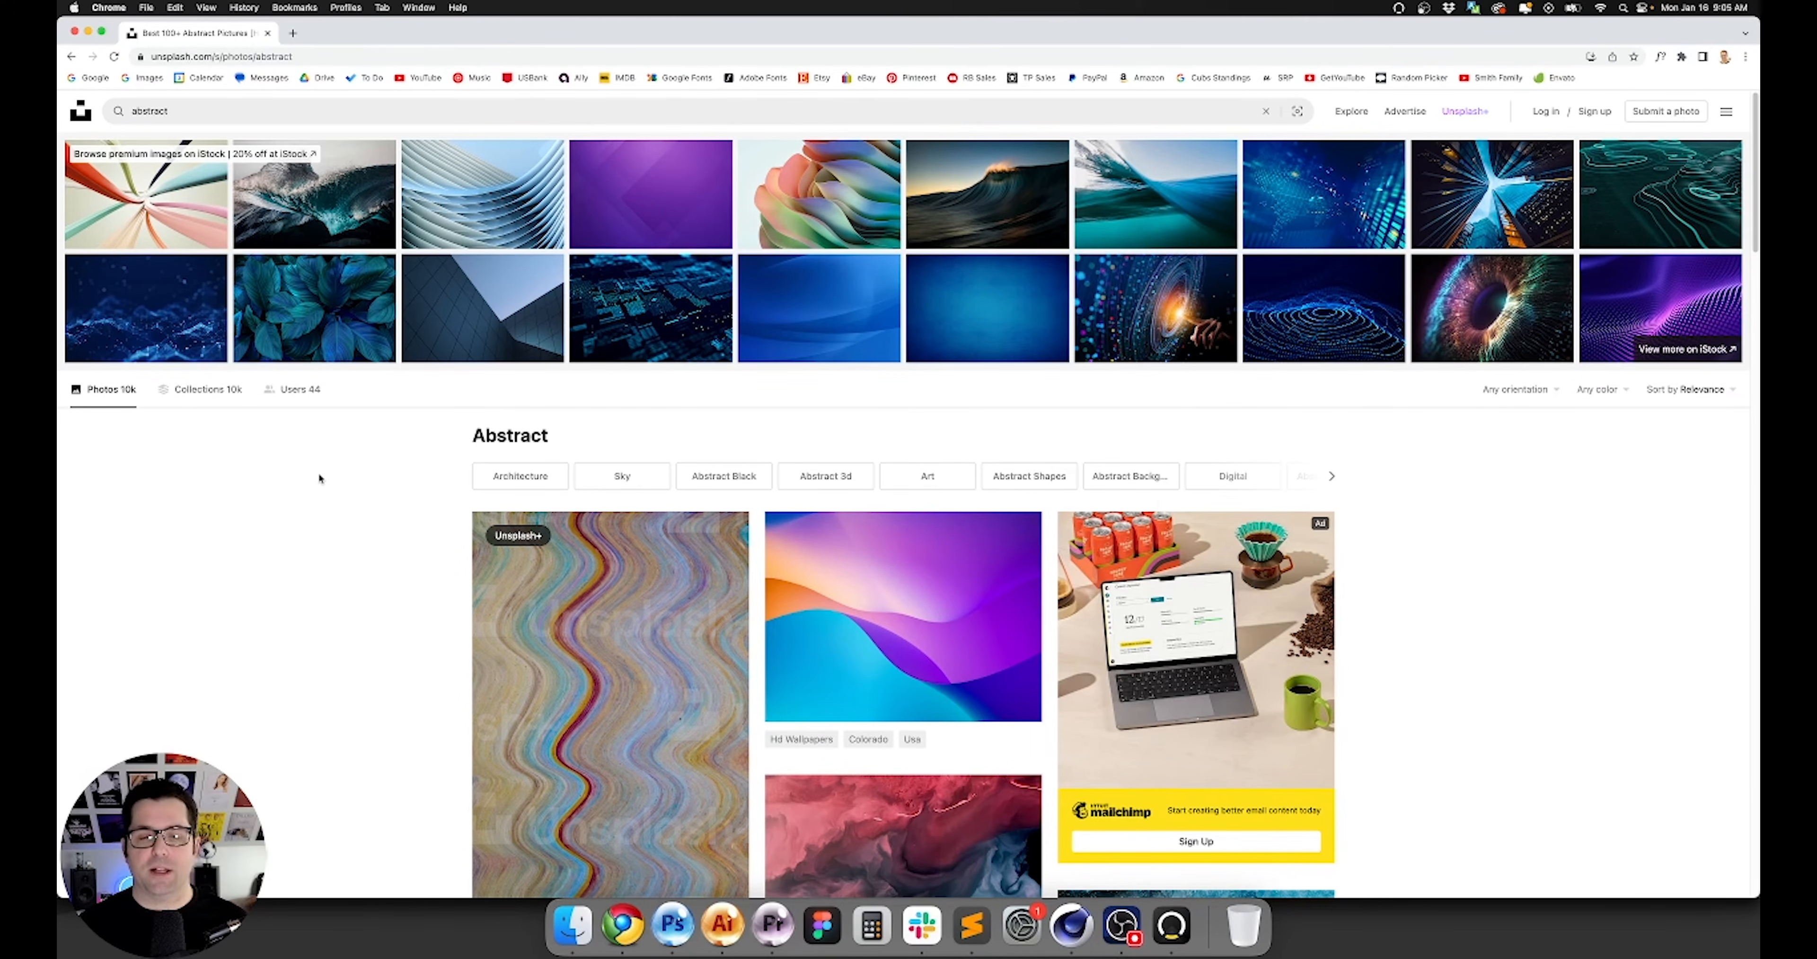
Download the red, purple and white gradient photo by mymind from Unsplash and crop it in Photoshop to 18 × 27 in at 300 px/in.
scroll(318, 471, "down", 10)
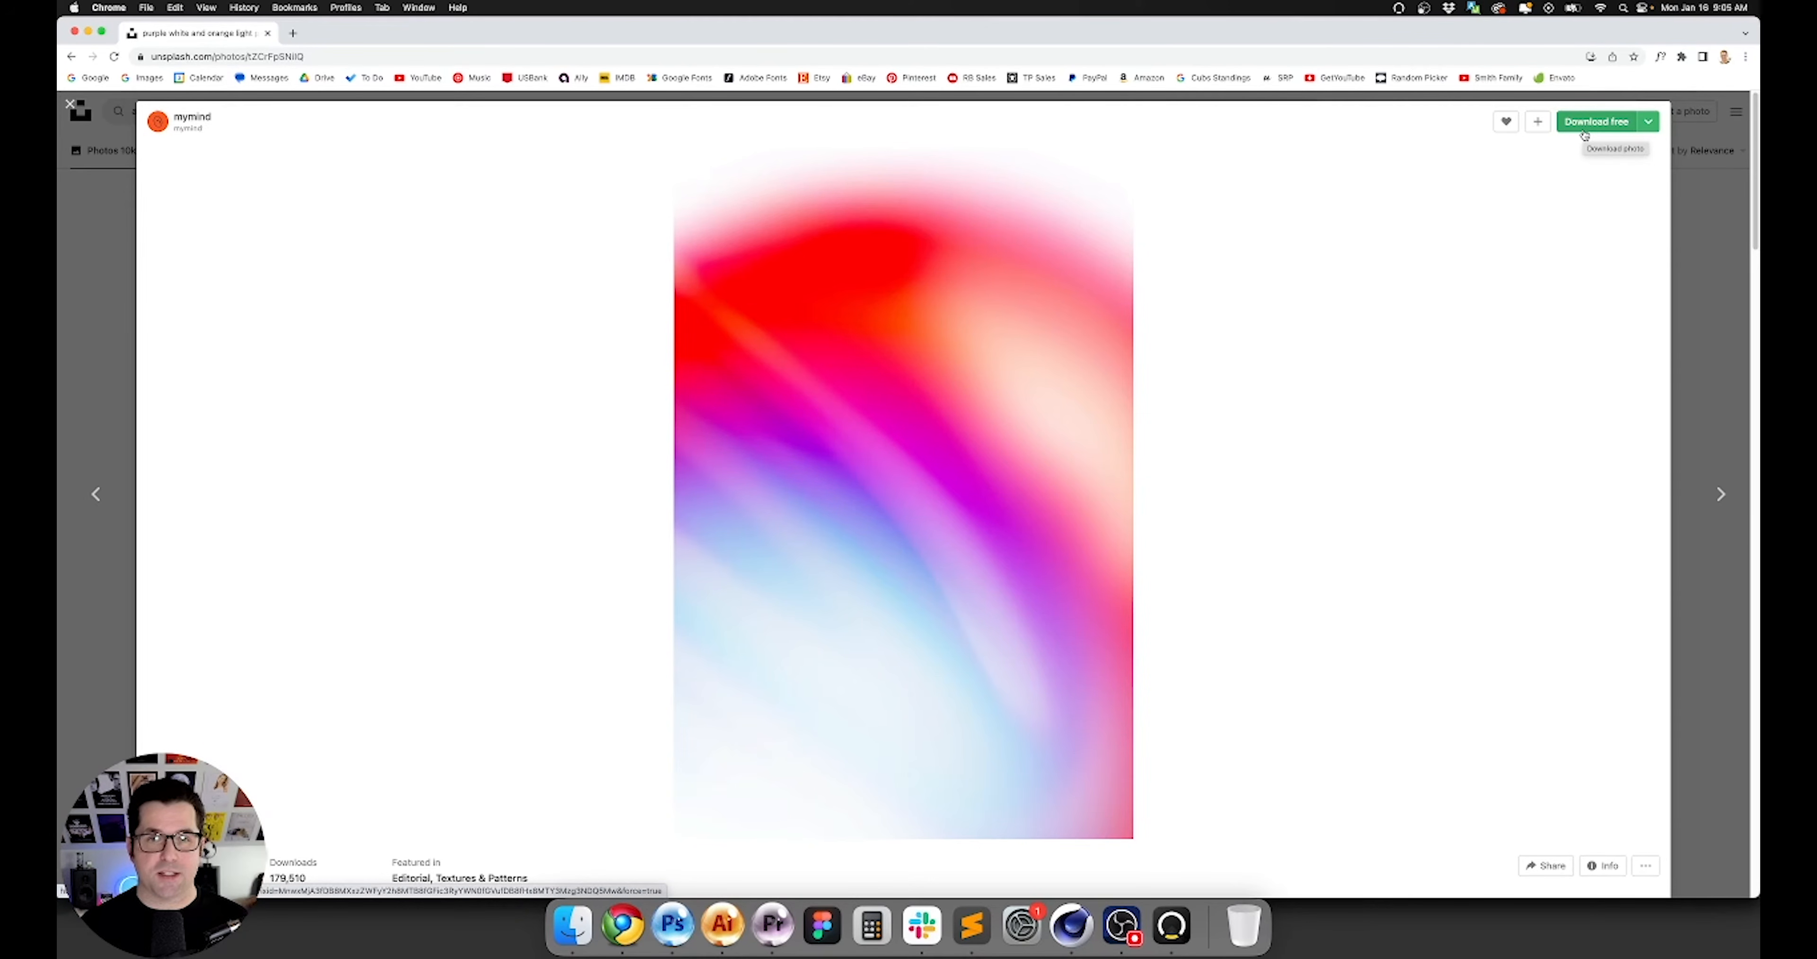
left_click(1584, 131)
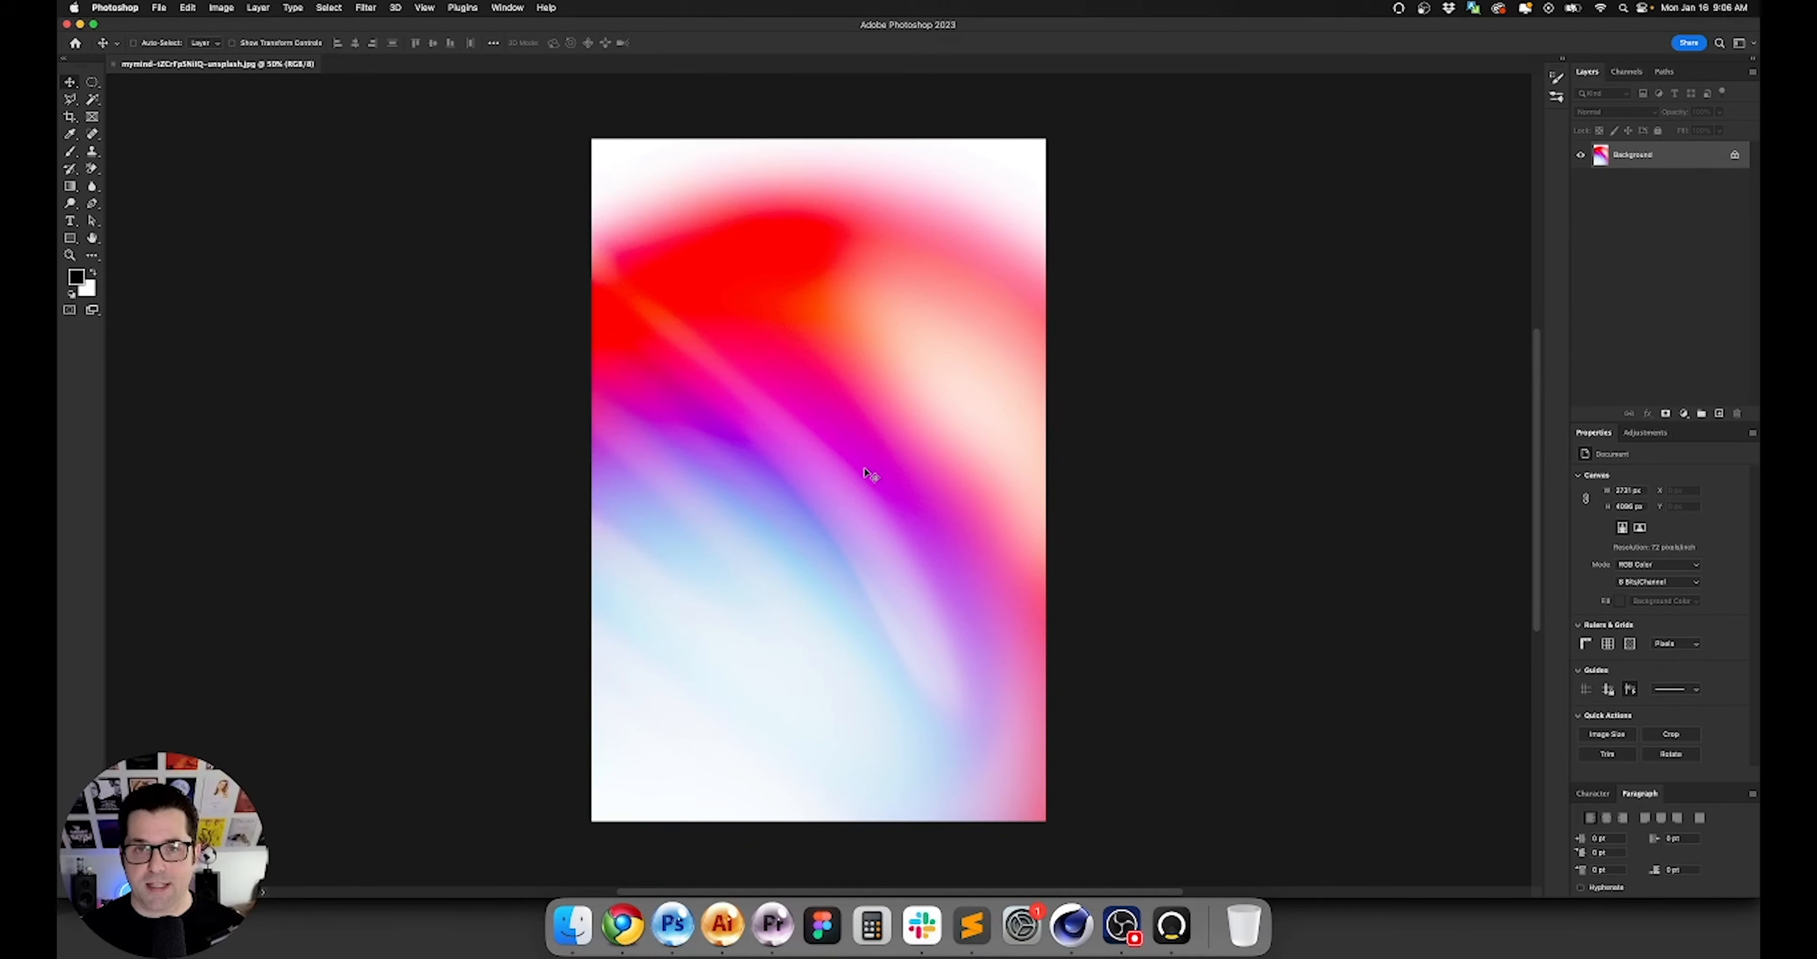
key("Tab")
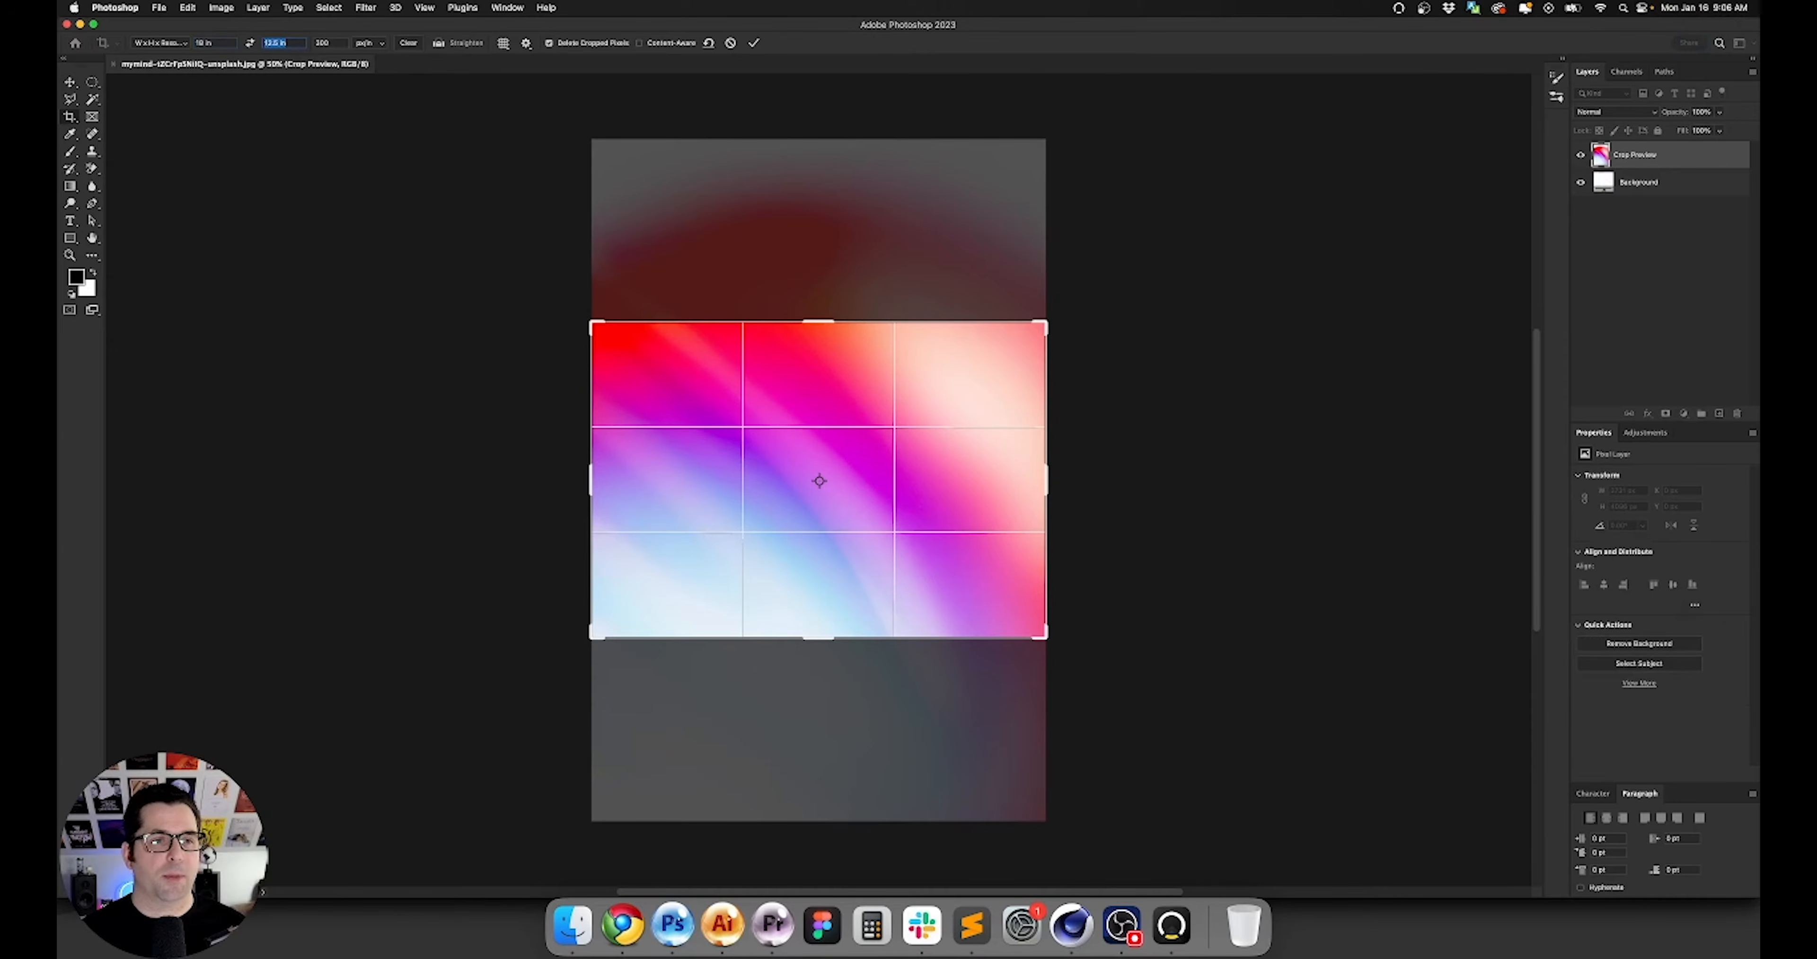
type("27")
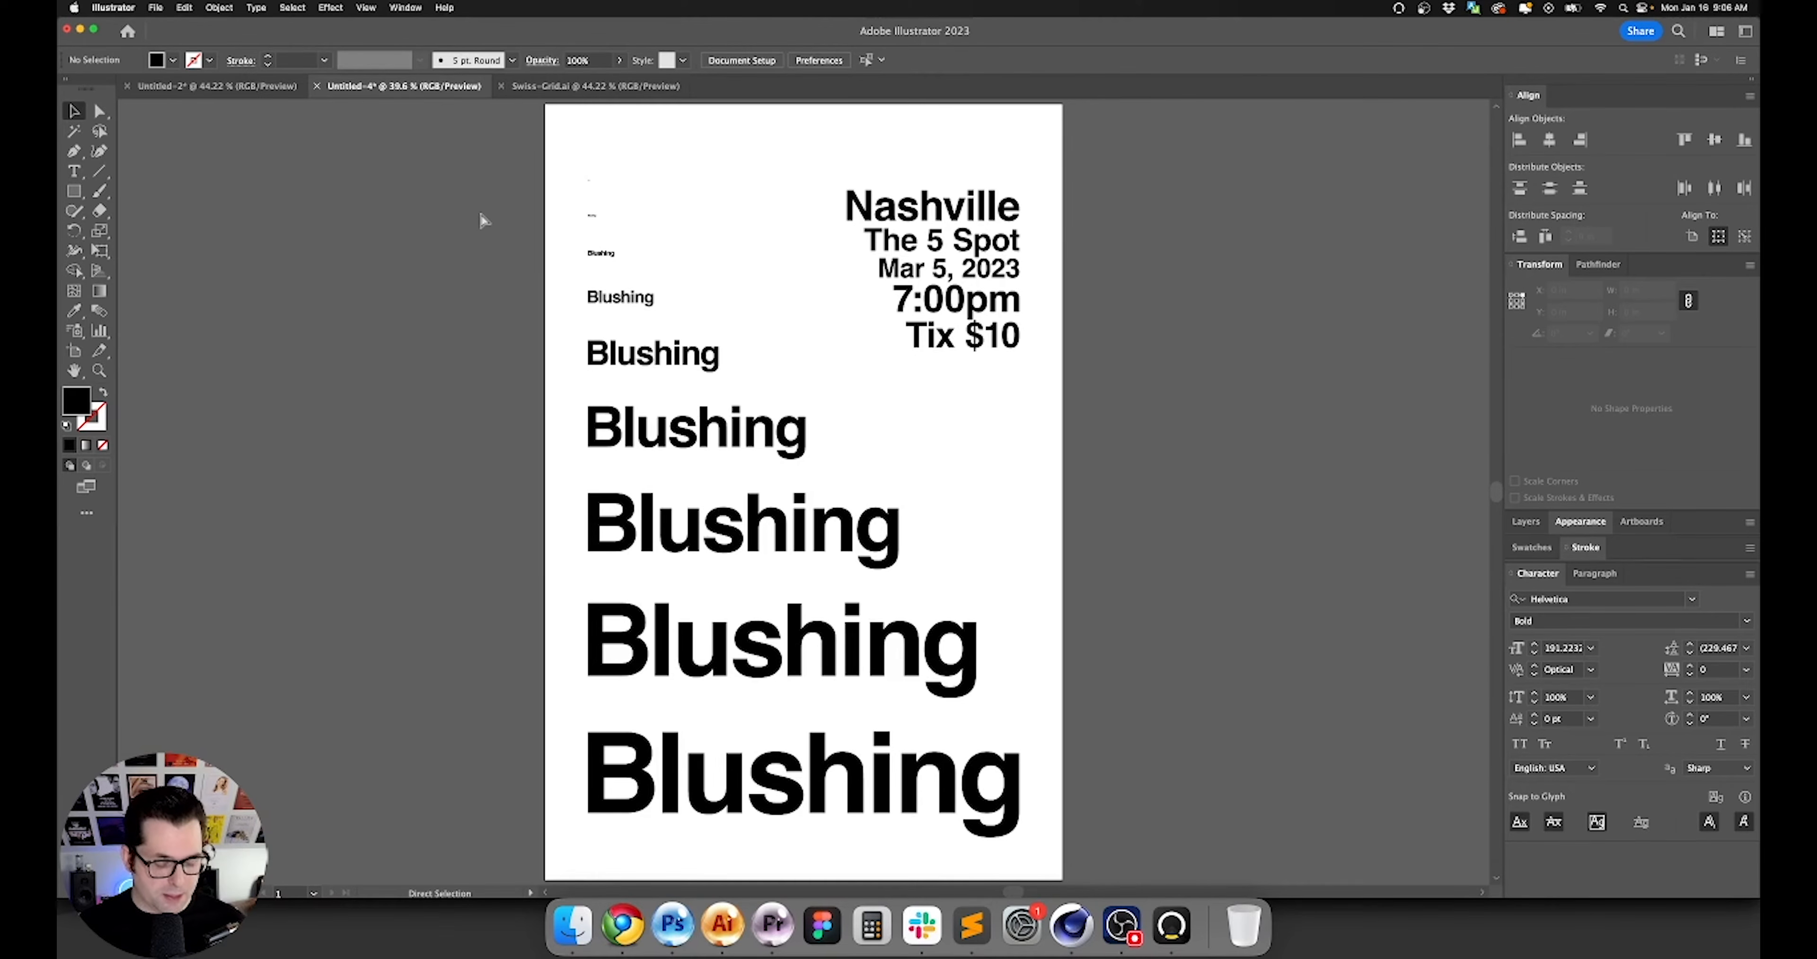
Copy all the poster text from Illustrator and paste it over the gradient in Photoshop as a Smart Object.
key("super+a")
key("v")
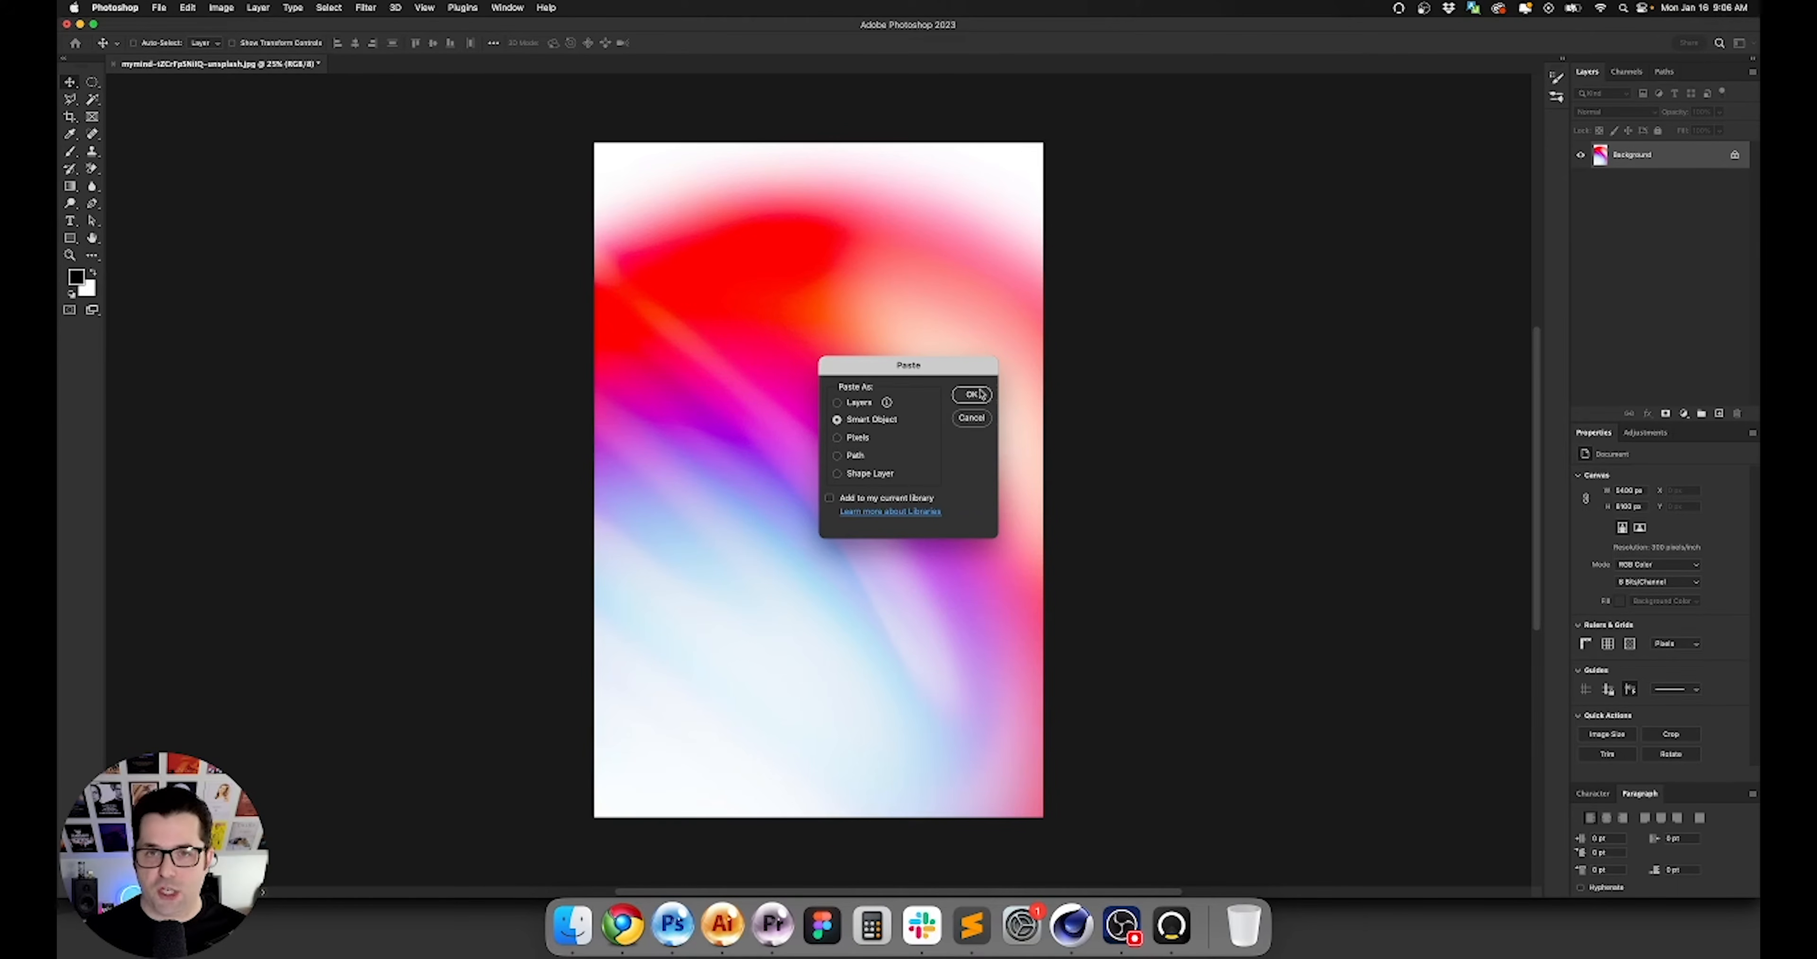
left_click(980, 394)
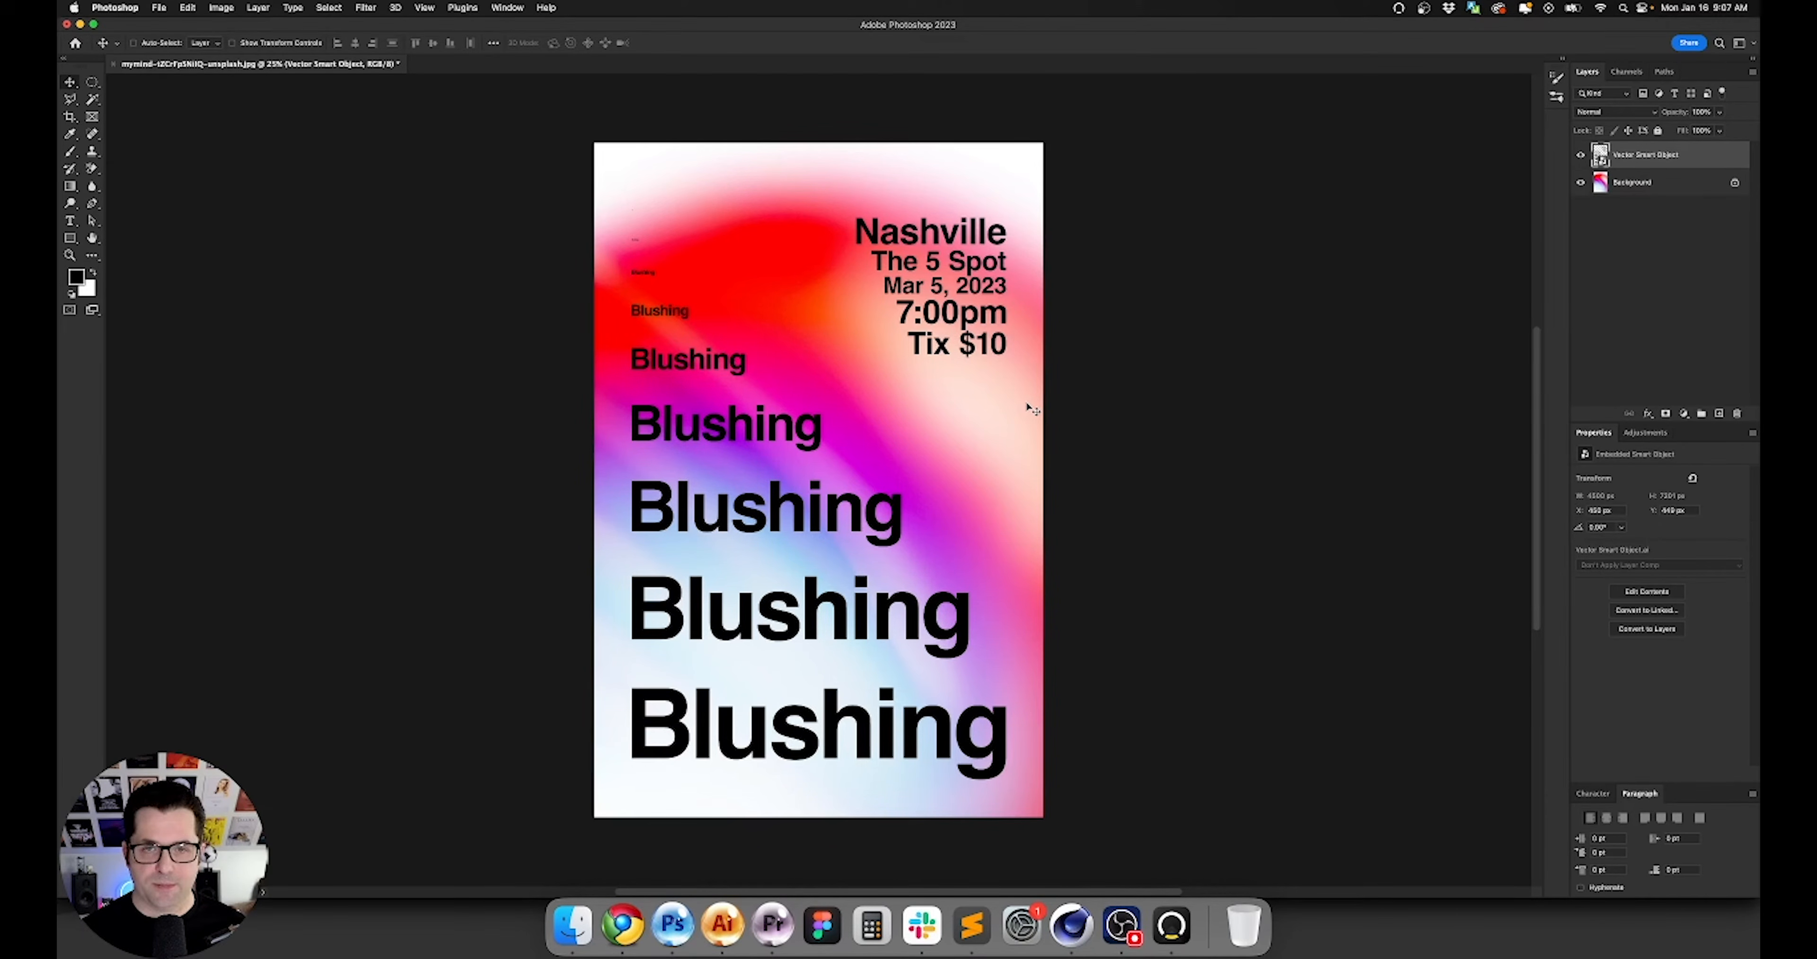
Add a dark gray Color Overlay to the pasted text layer, with 15% brightness (#262626) at 100% opacity.
key("super+1")
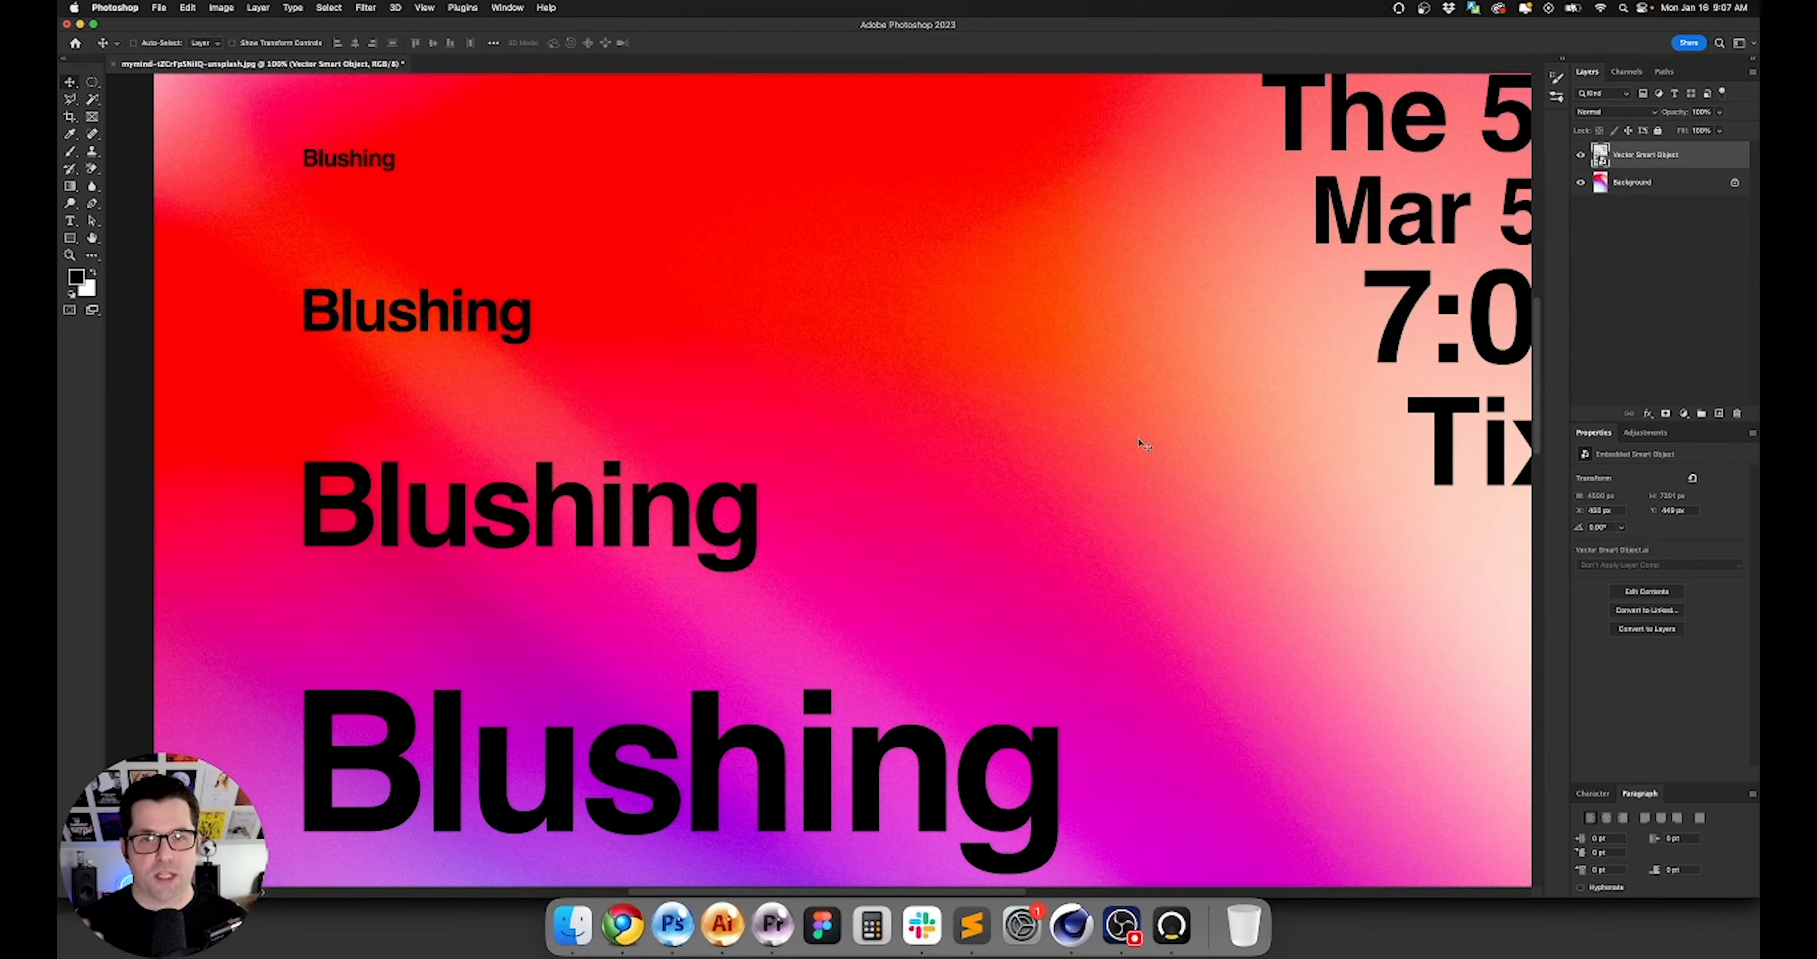
double_click(1731, 155)
left_click(1269, 374)
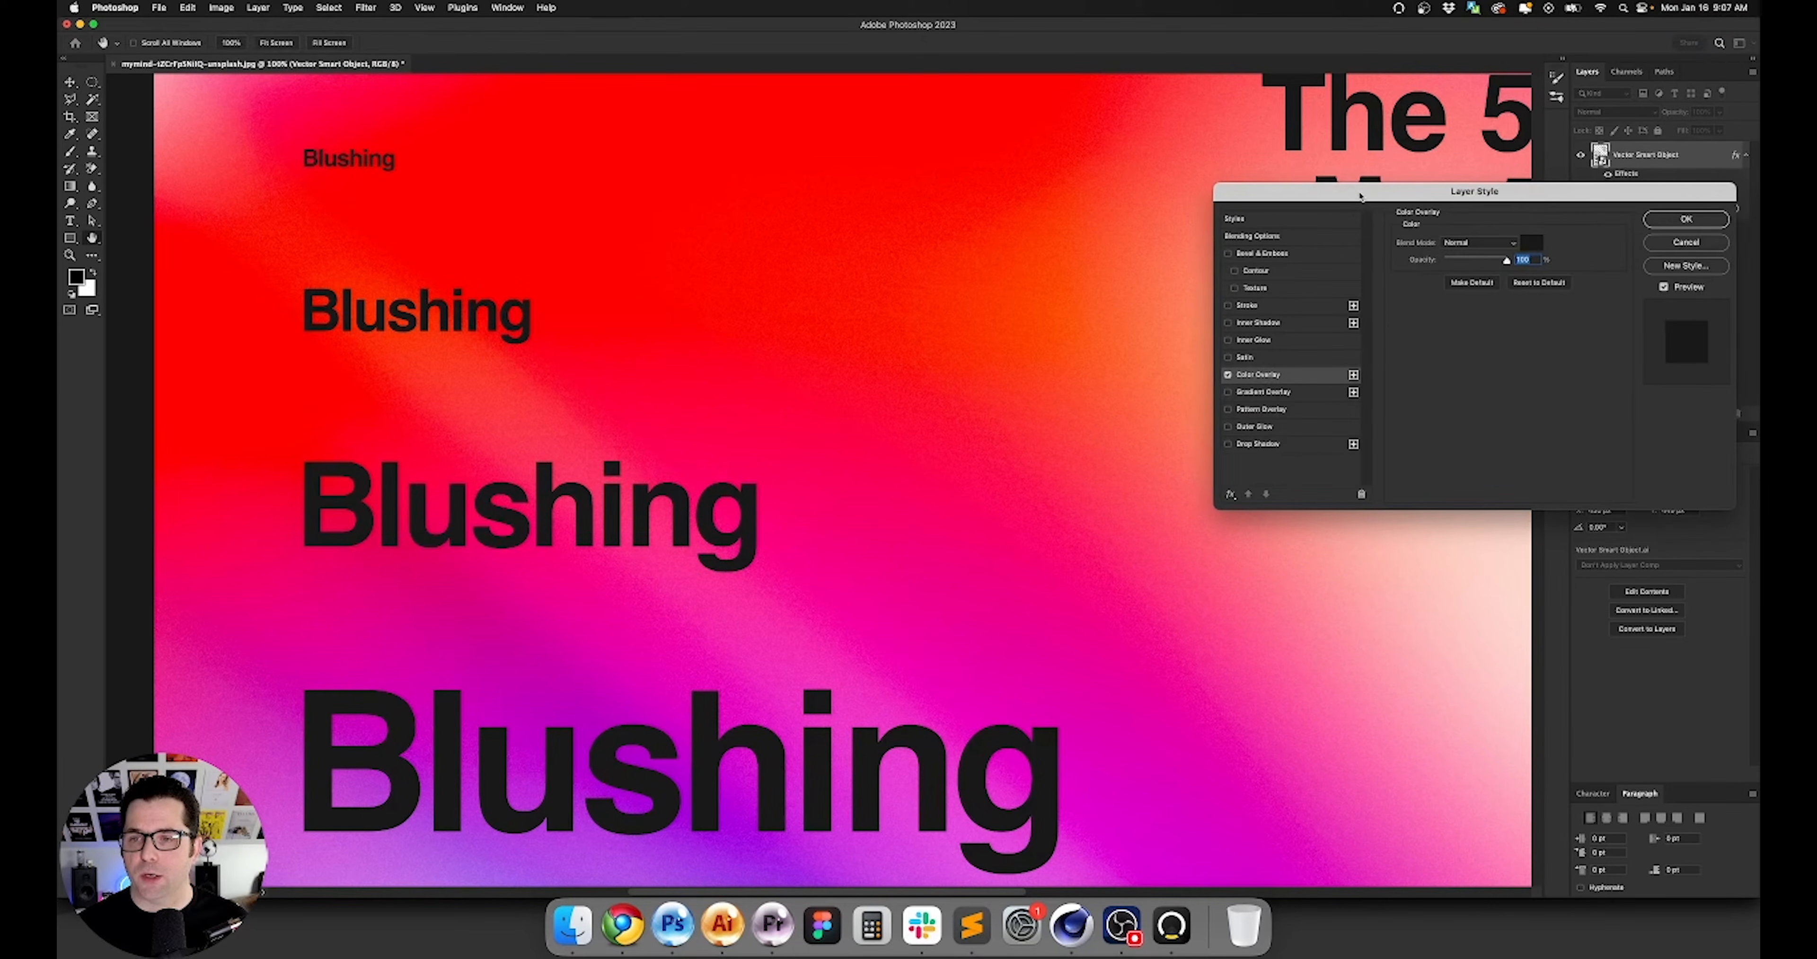
left_click_drag(1363, 196, 1206, 196)
left_click(1376, 242)
left_click(1188, 488)
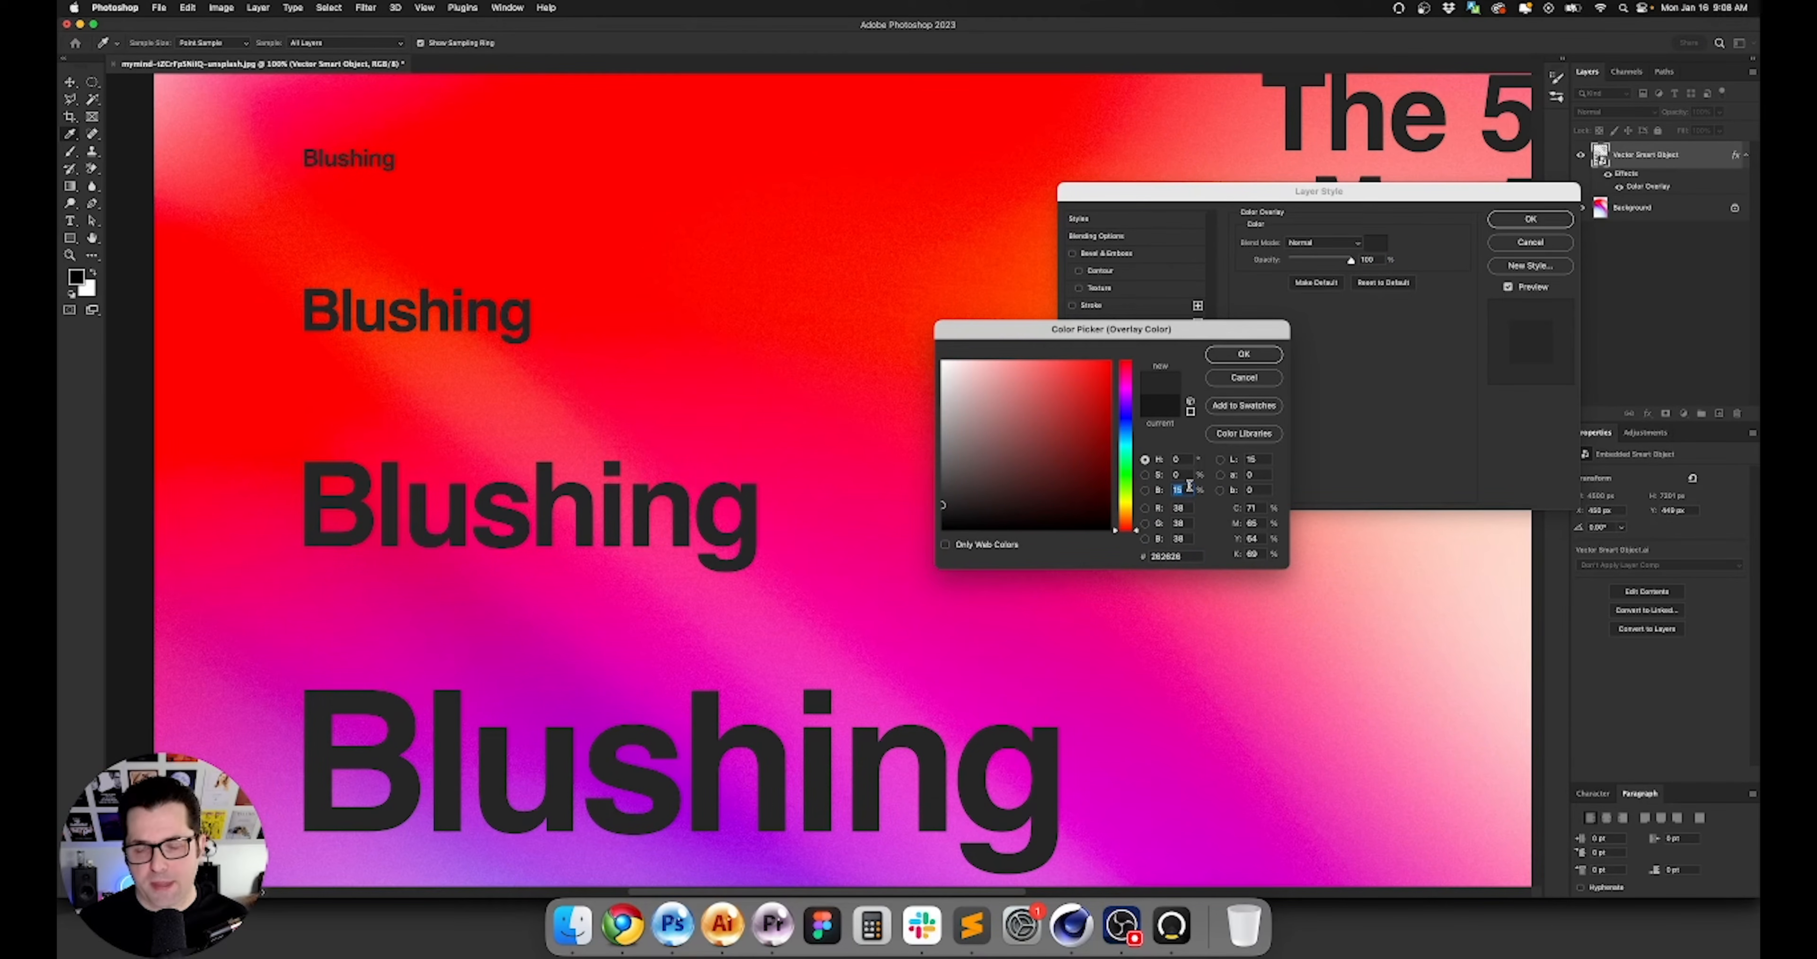
key("Return")
key("Return")
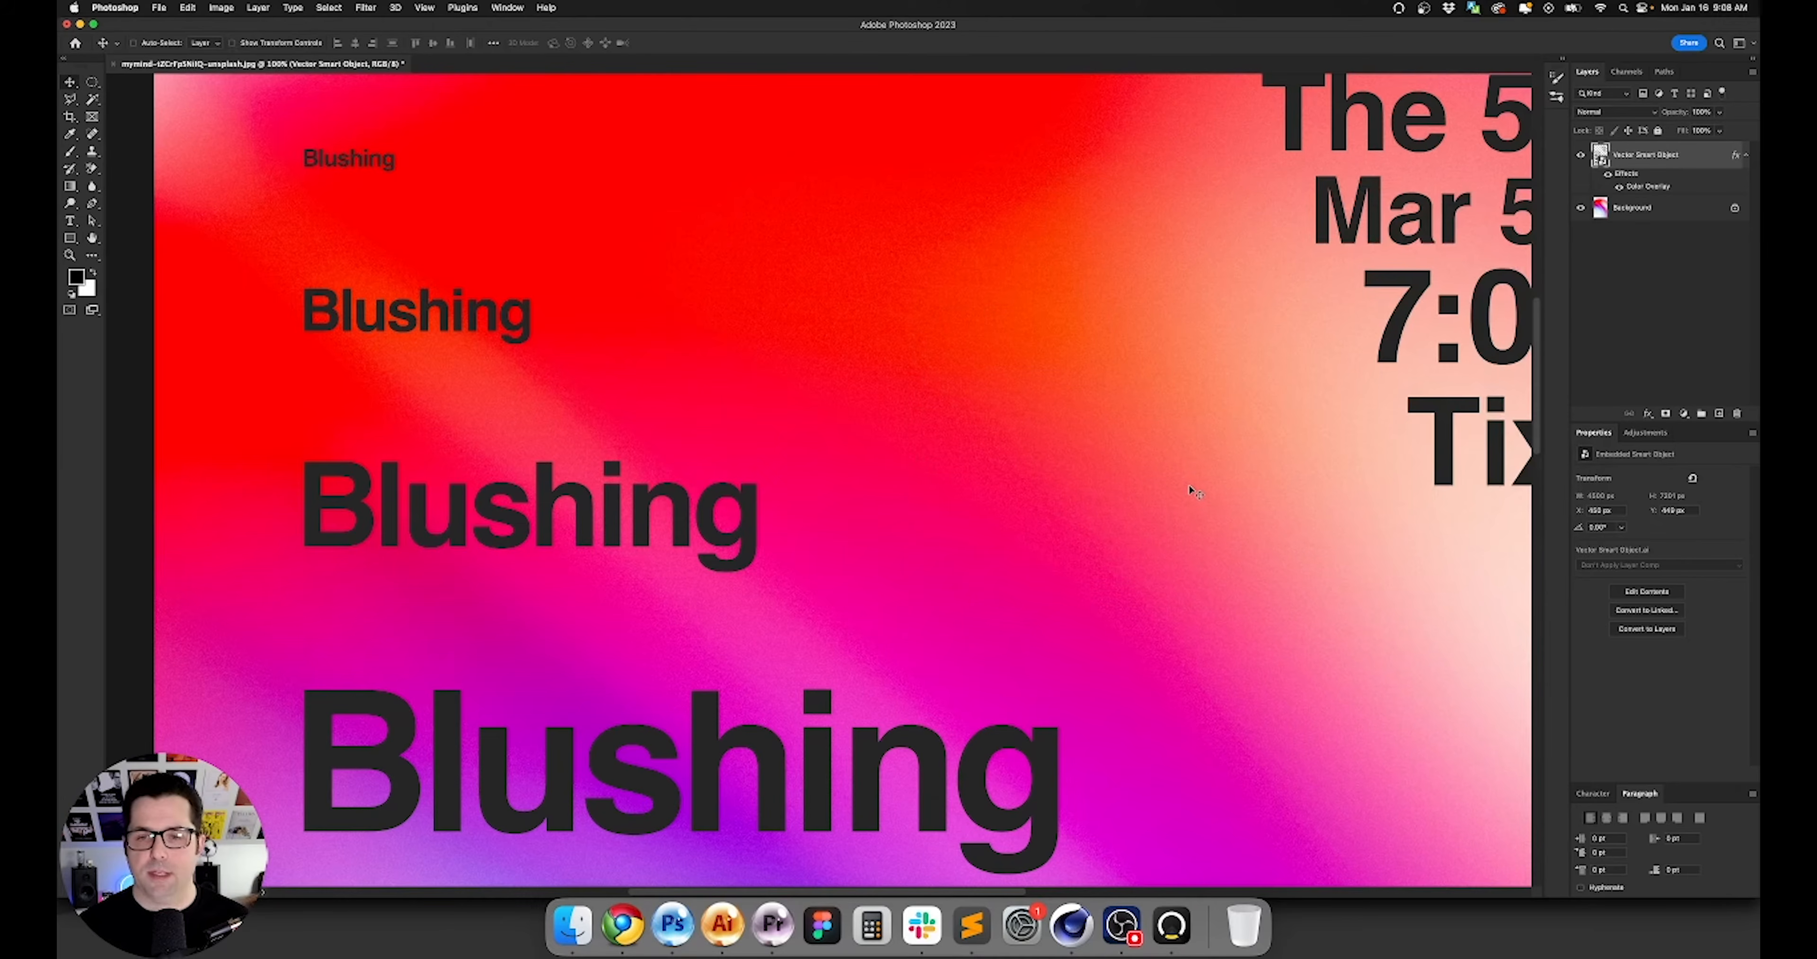
Create a new layer named Grain above the text and fill it with 50% Gray.
scroll(1192, 491, "right", 6)
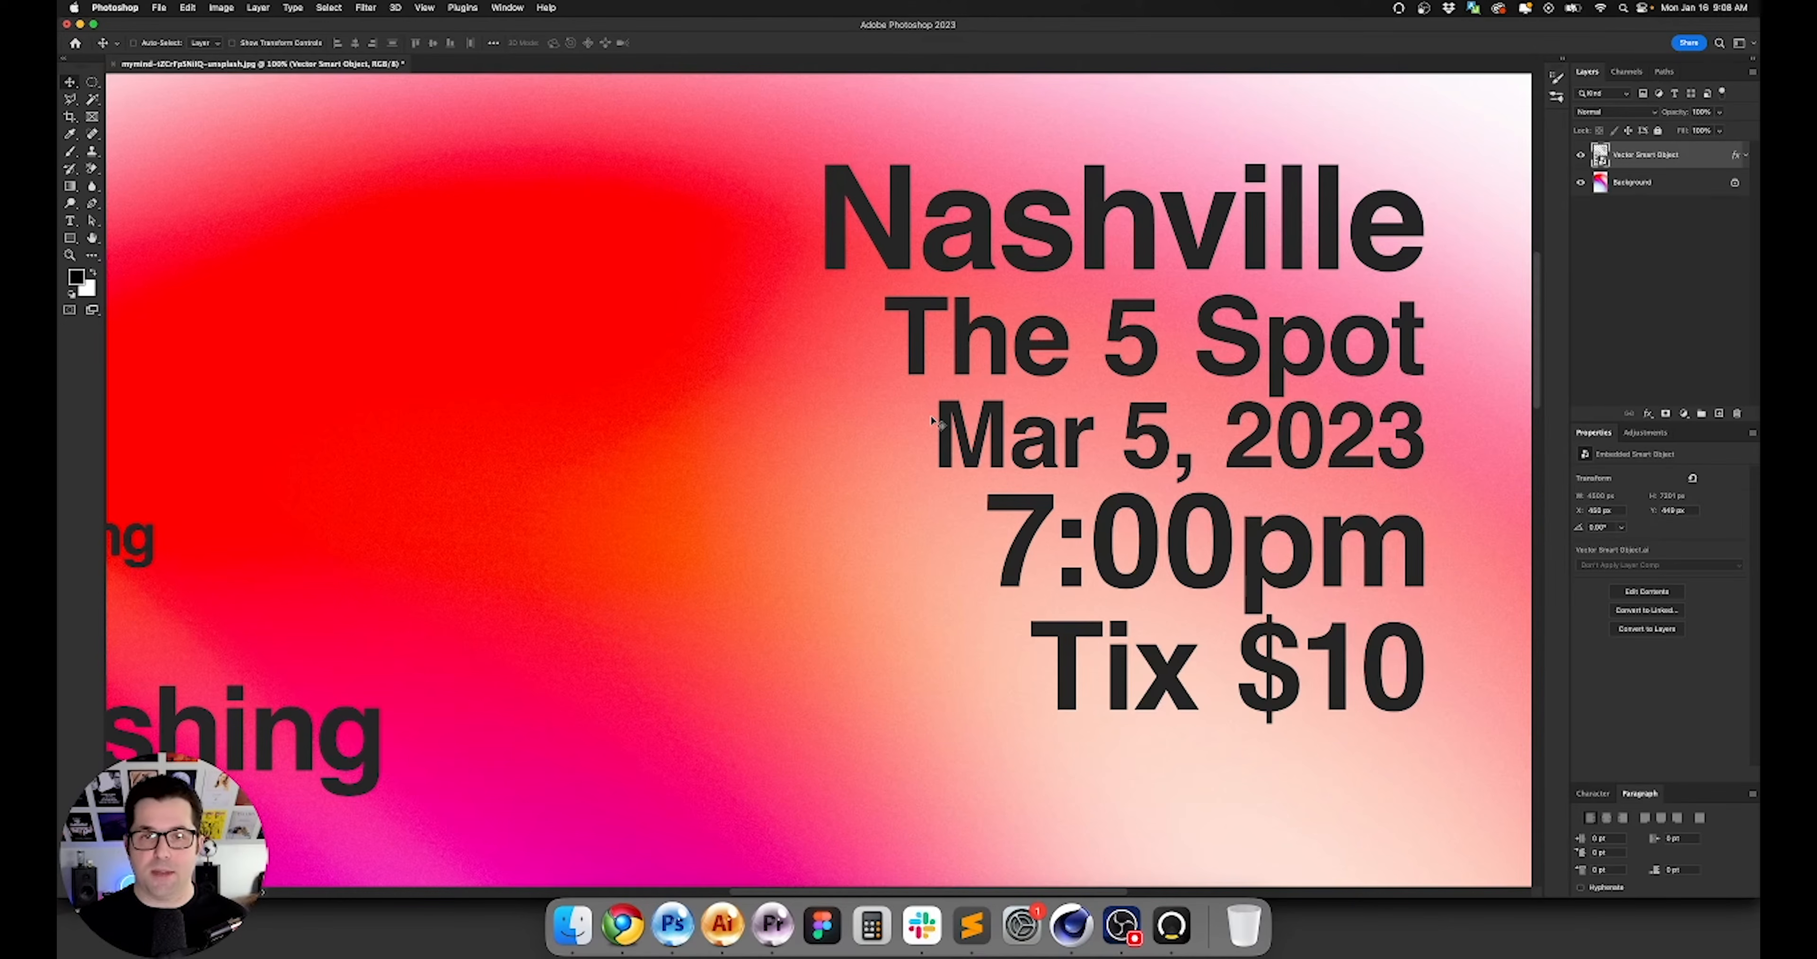
key("super+shift+n")
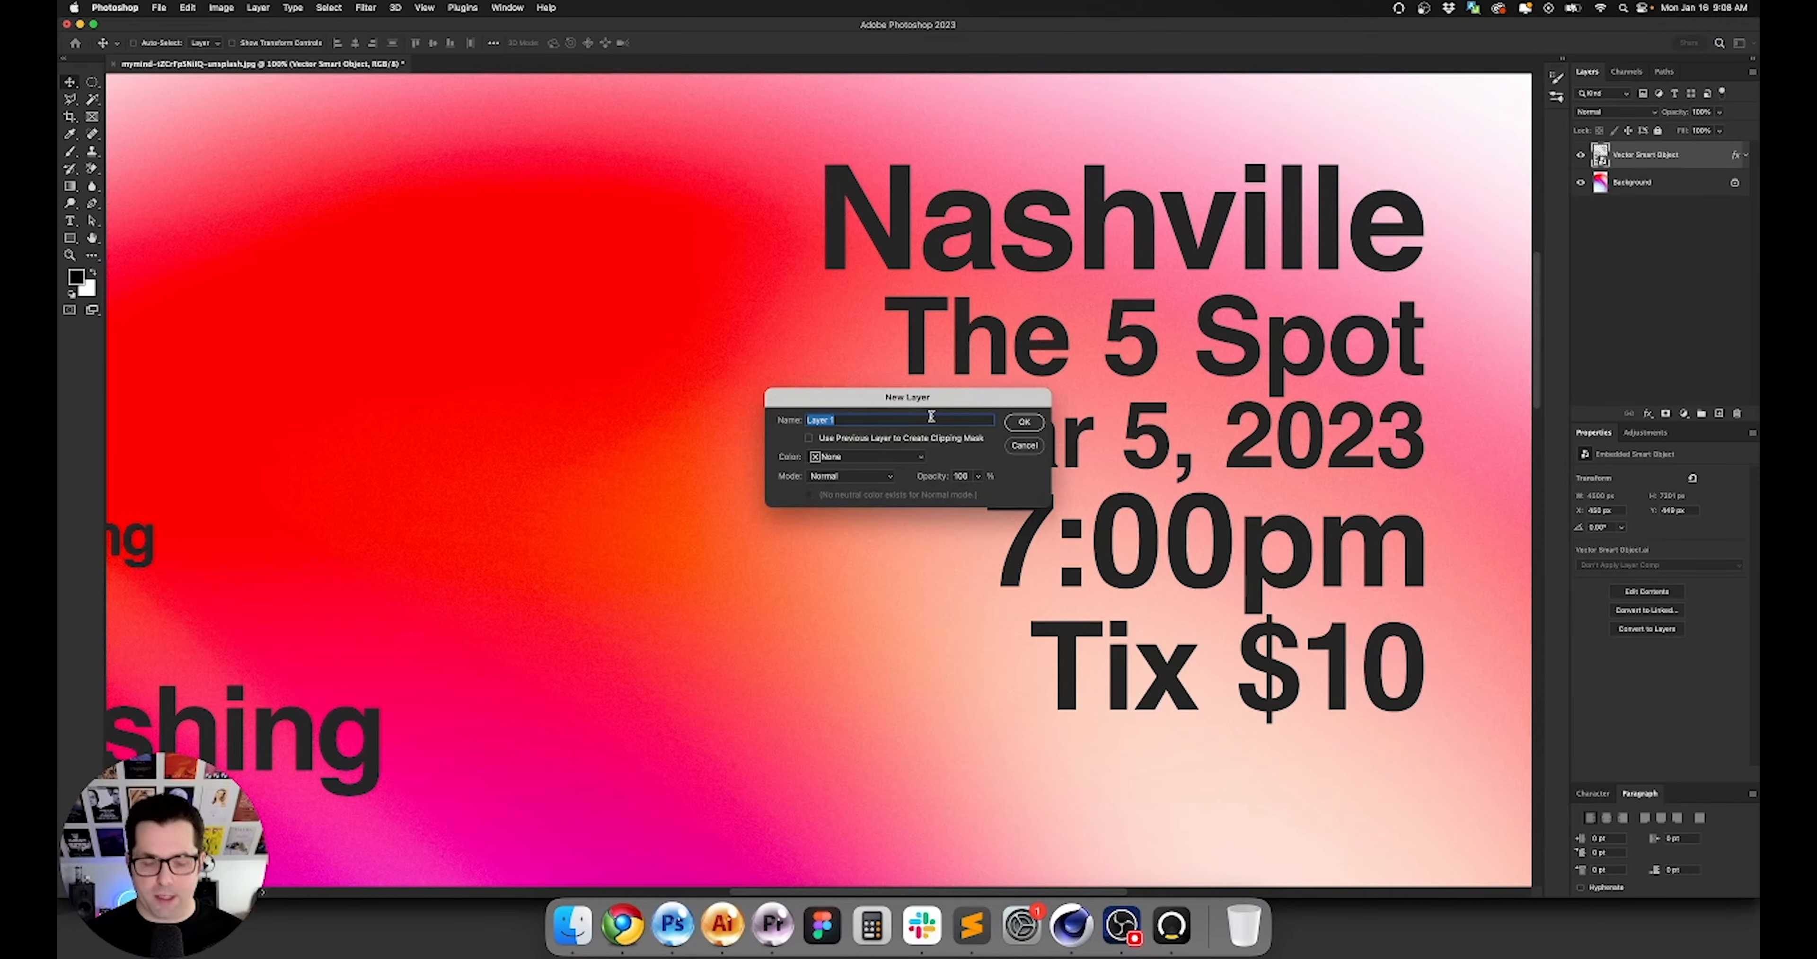
type("Grain")
key("Return")
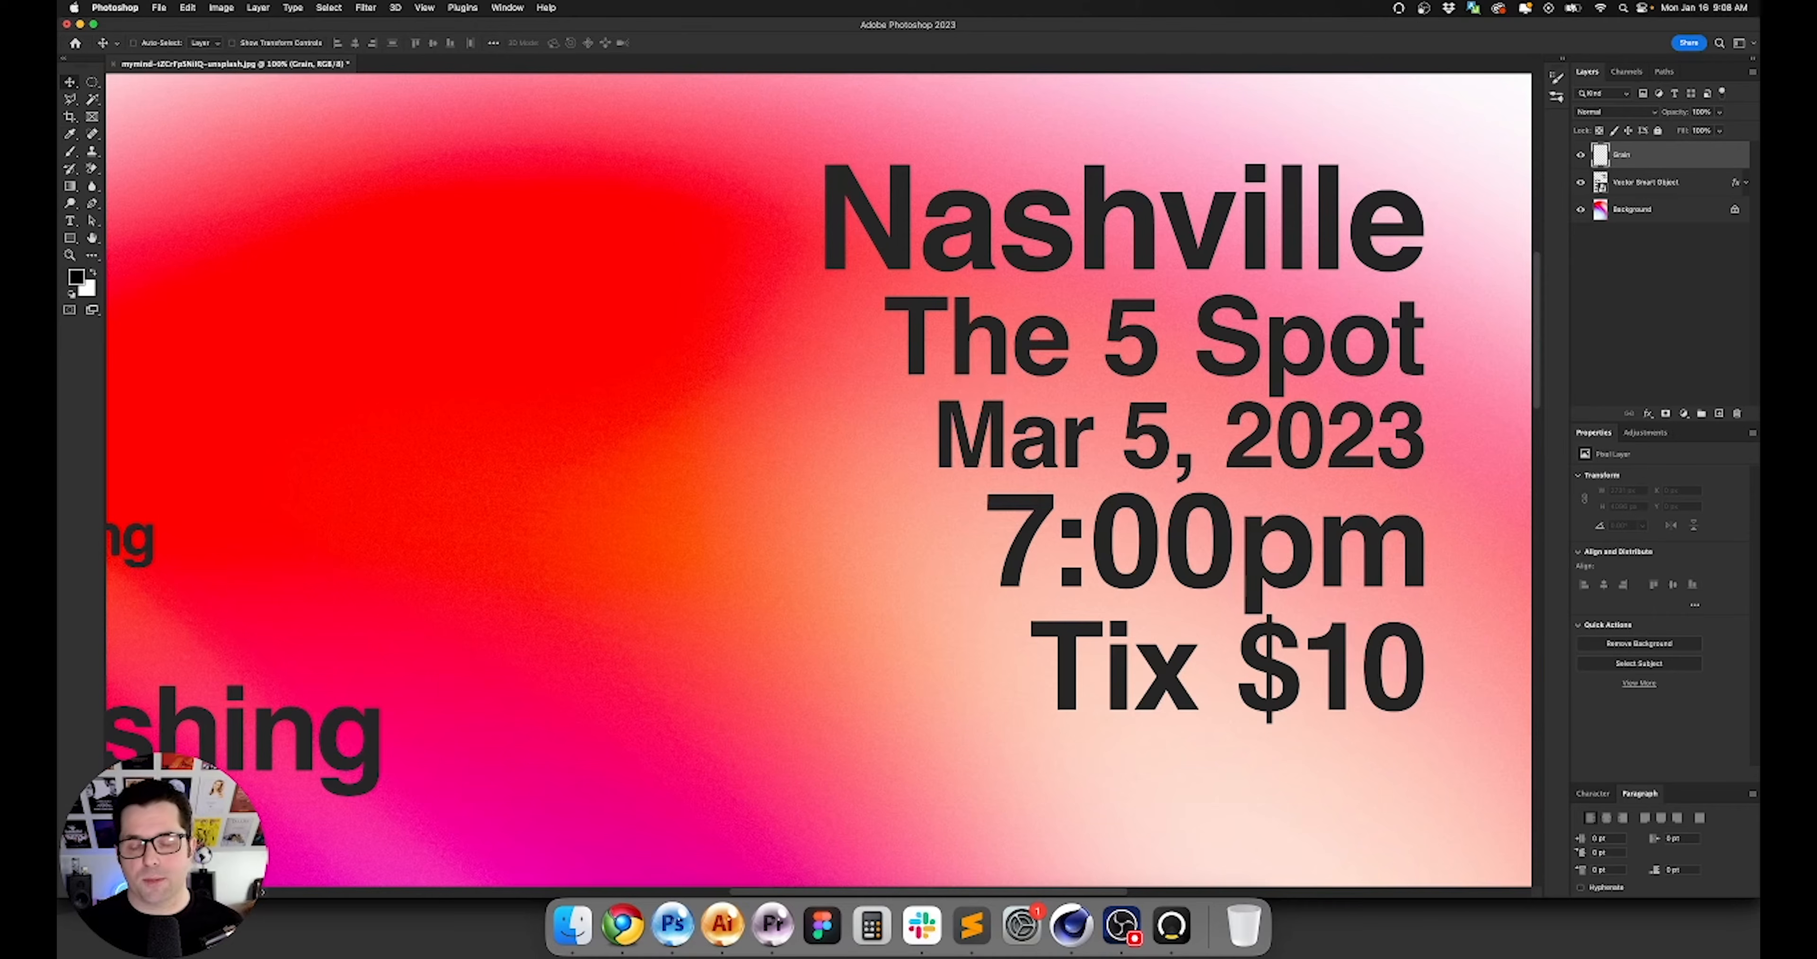
key("shift+F5")
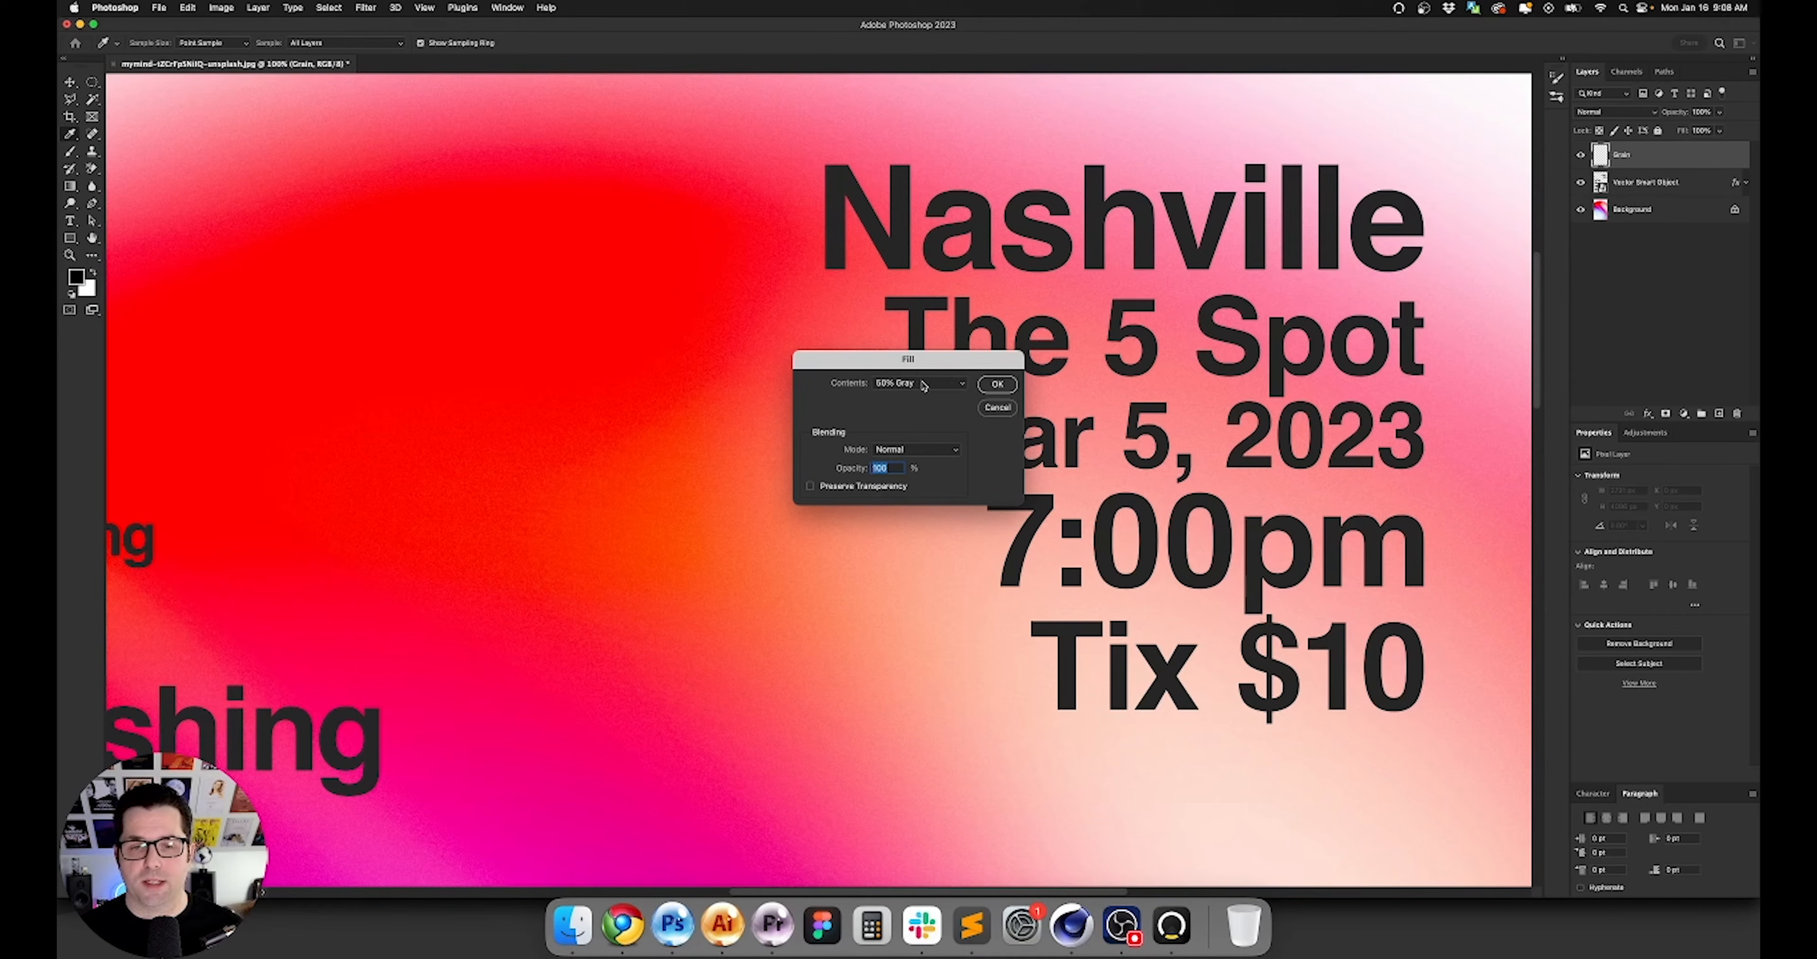
left_click(997, 384)
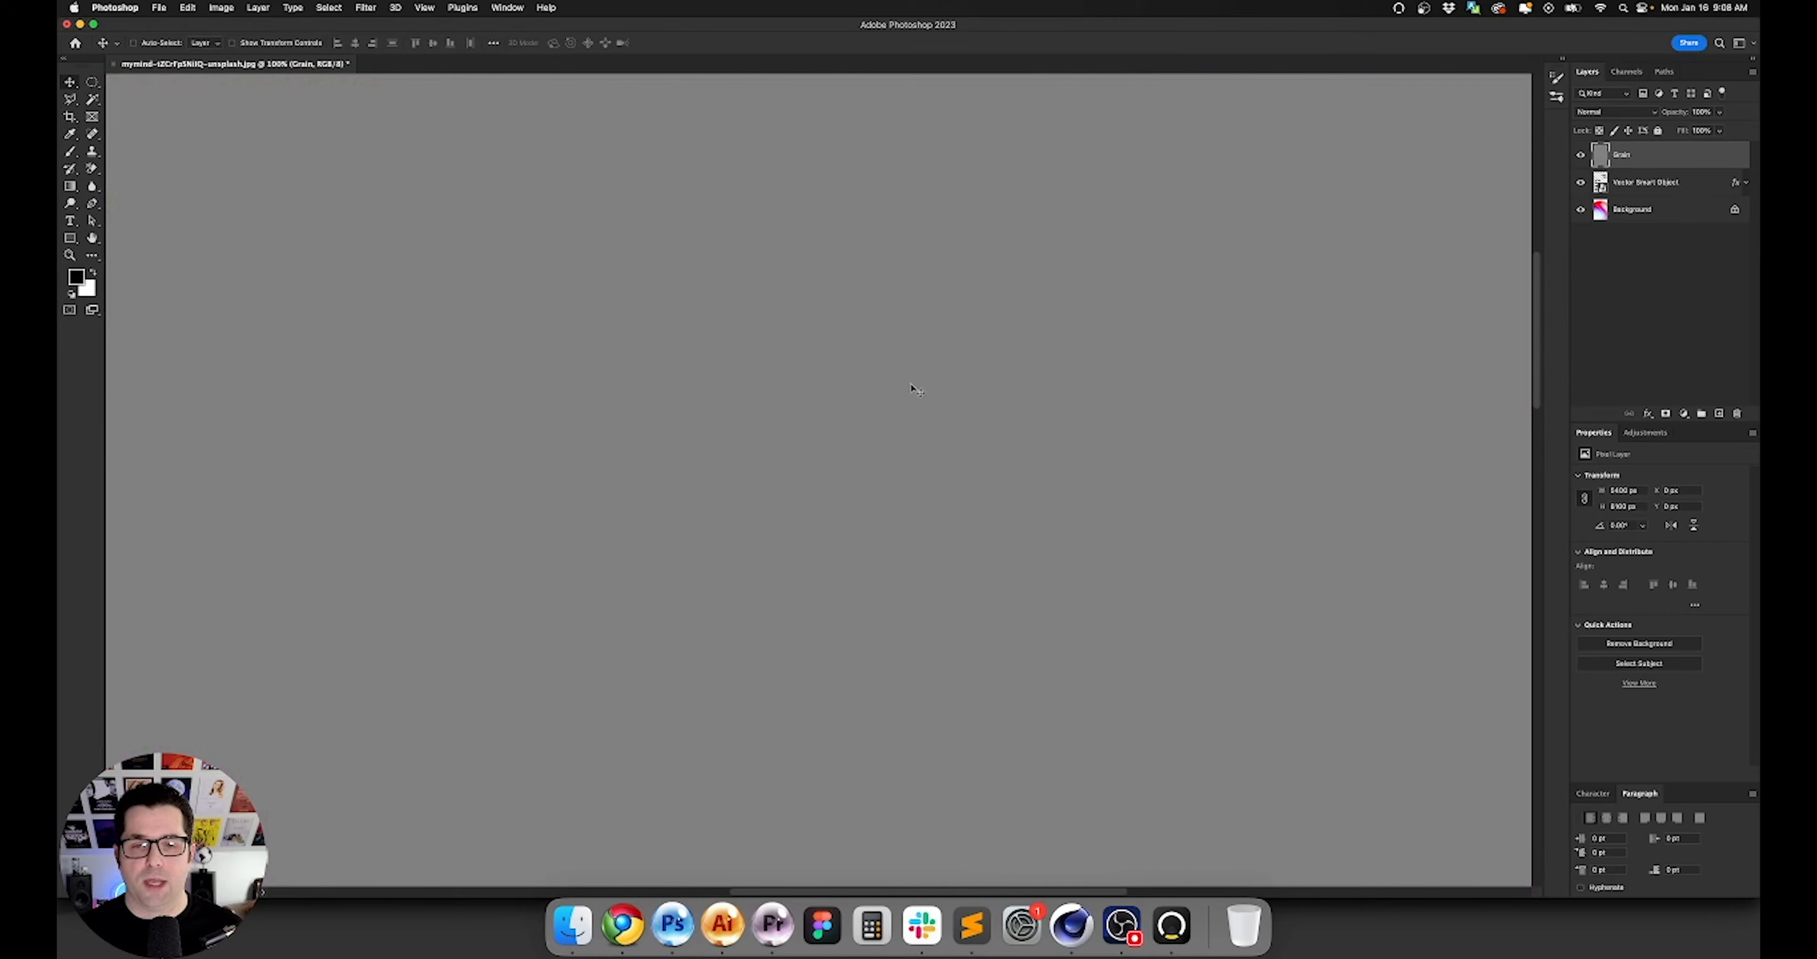
Apply the Camera Raw Filter to the Grain layer with Grain 50, Size 25, Roughness 25, and Vignetting -10.
left_click(366, 8)
left_click(408, 109)
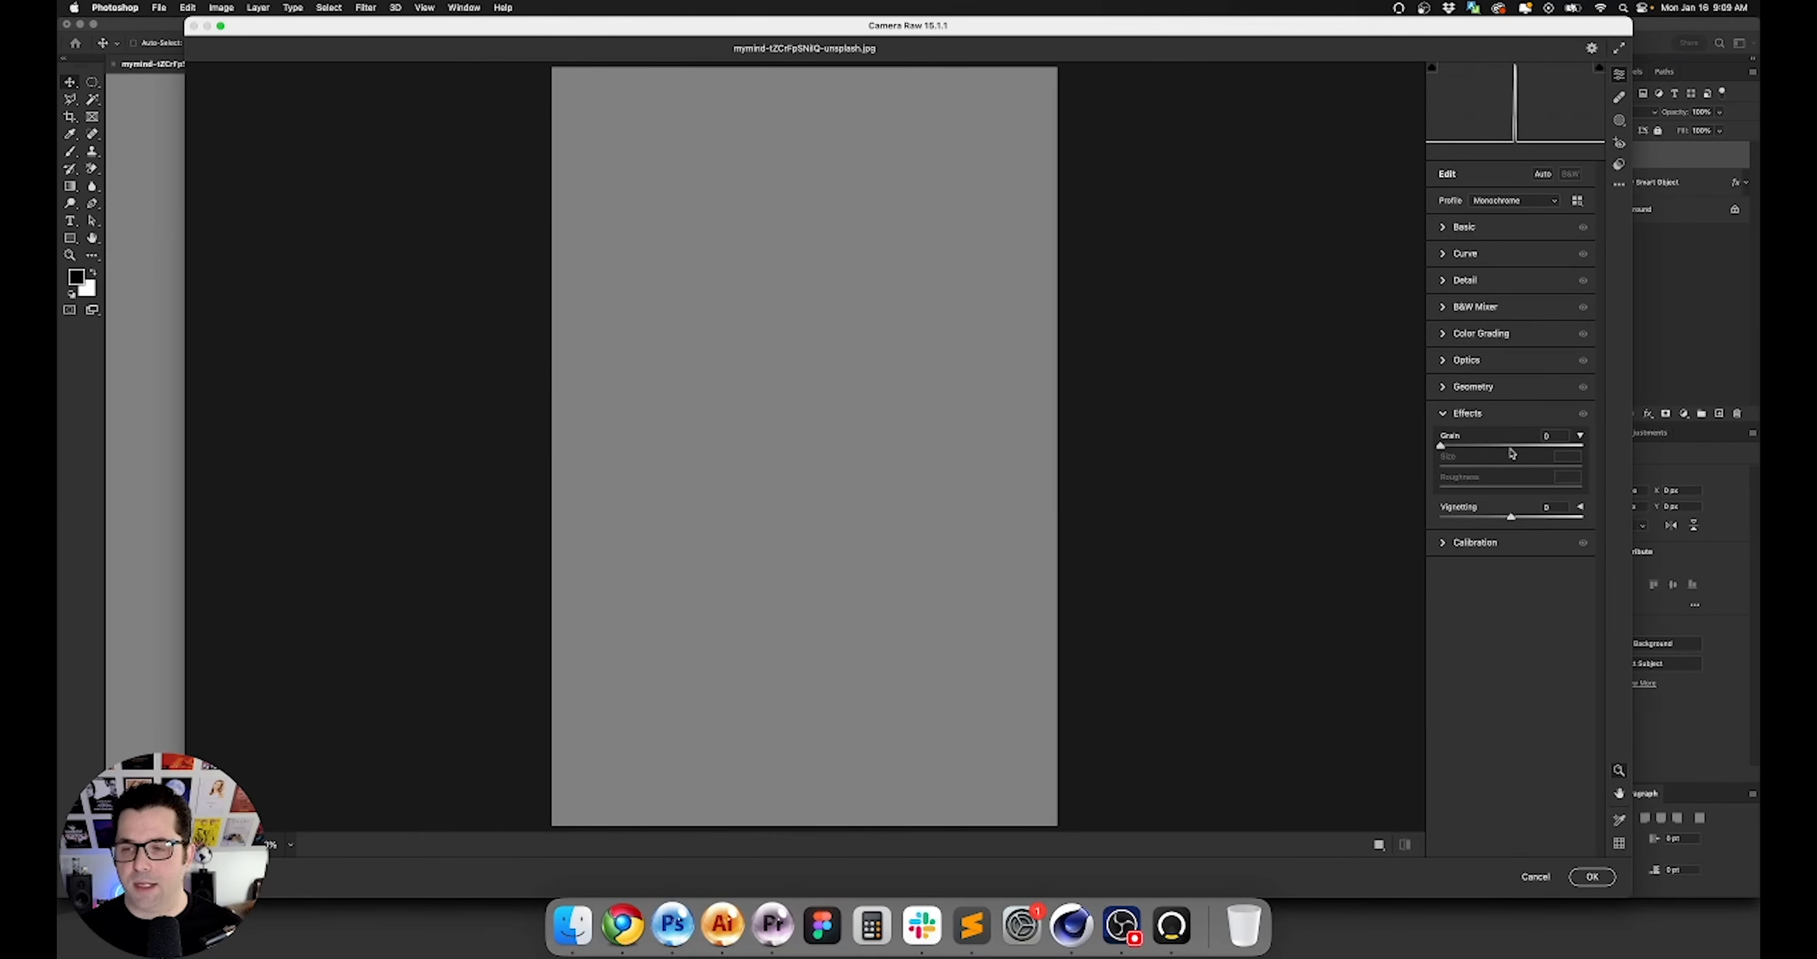
left_click_drag(1513, 447, 1511, 447)
left_click(1564, 476)
type("25")
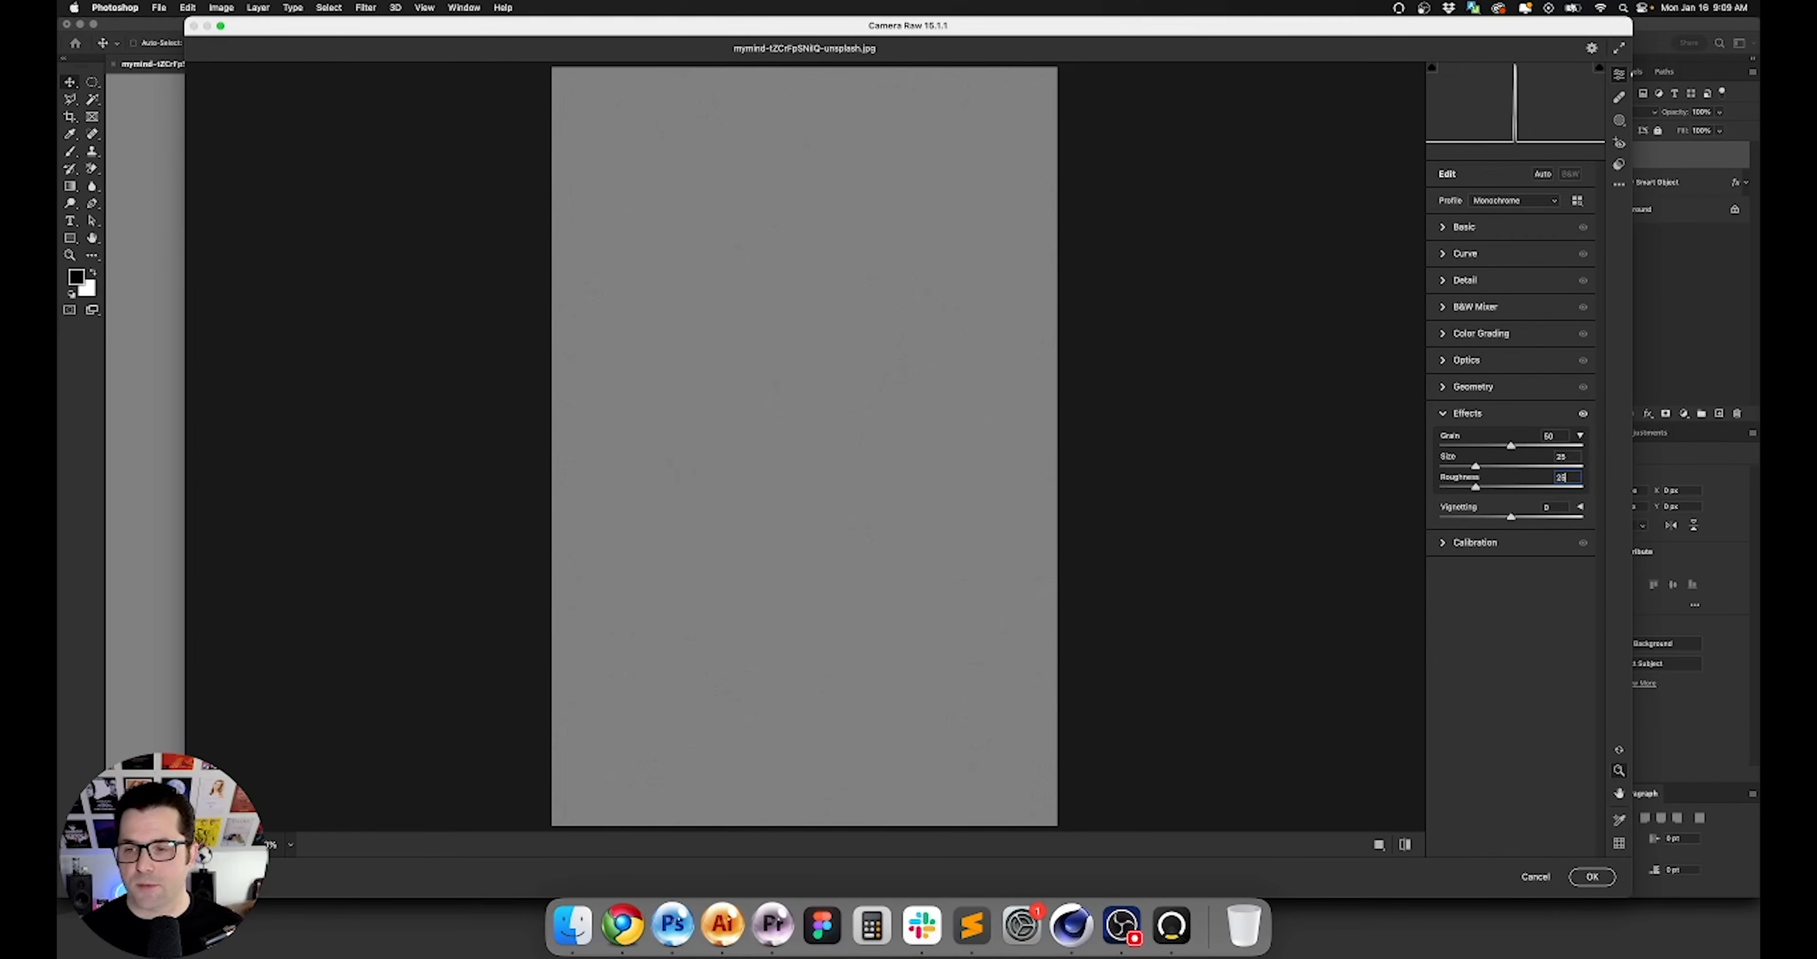
type("-10")
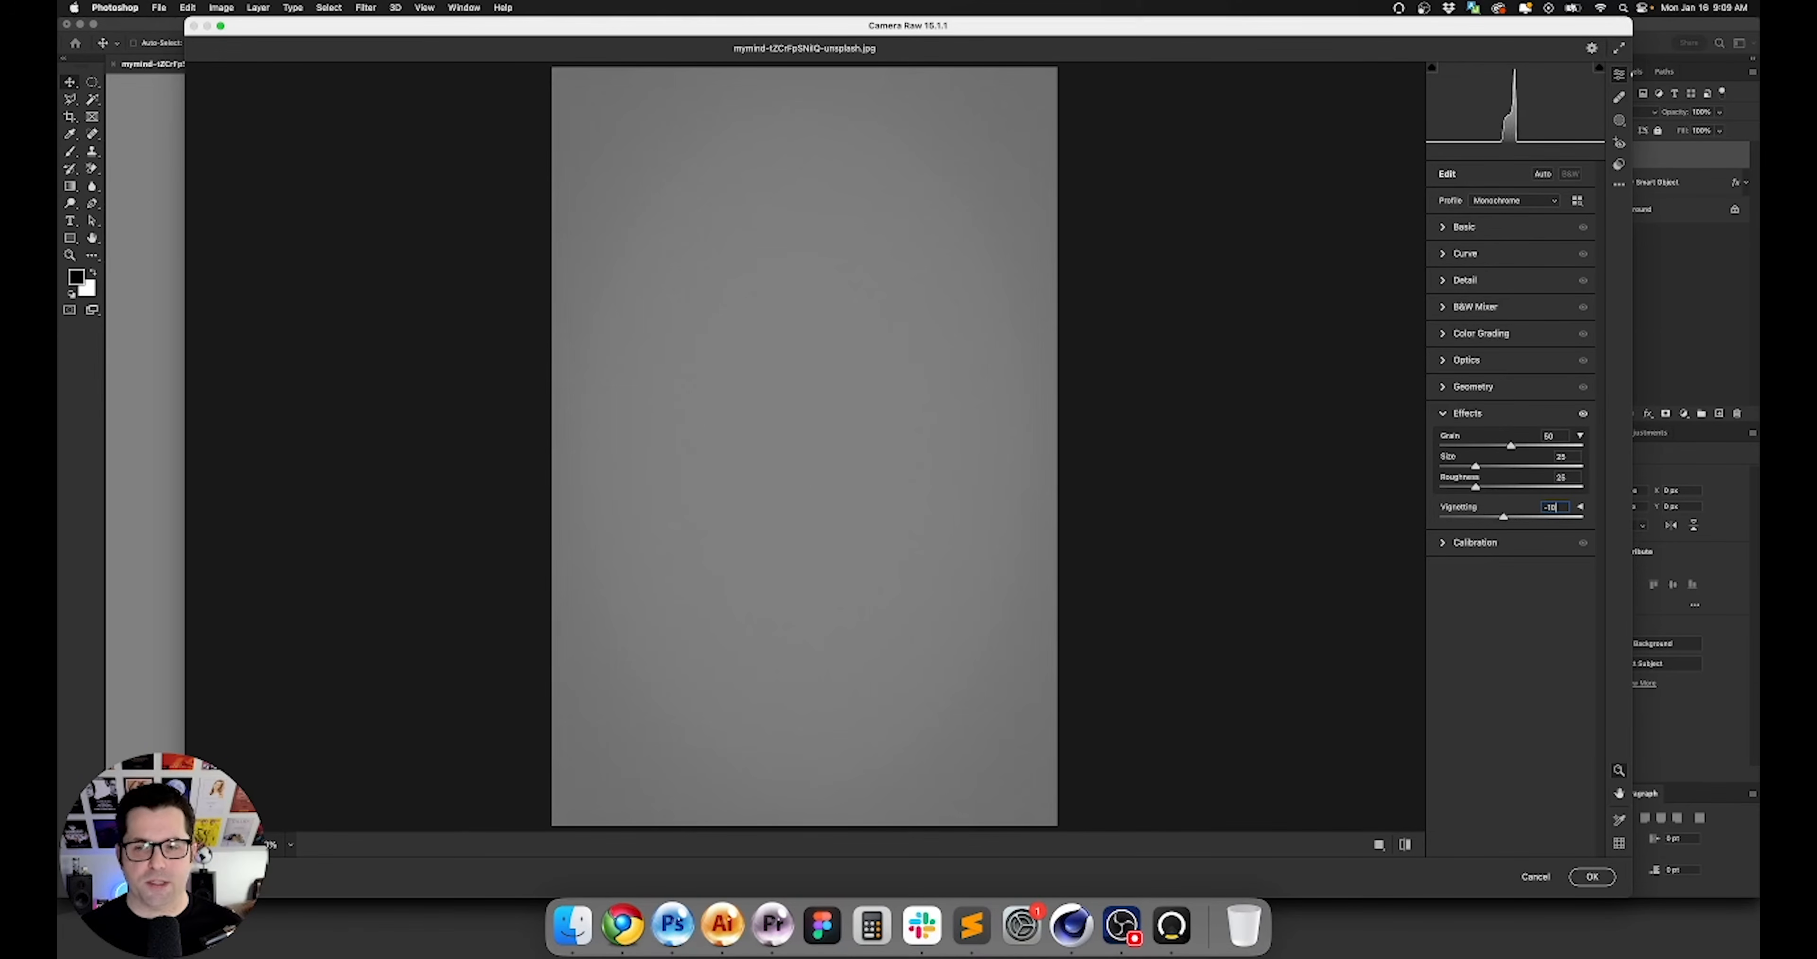
key("Return")
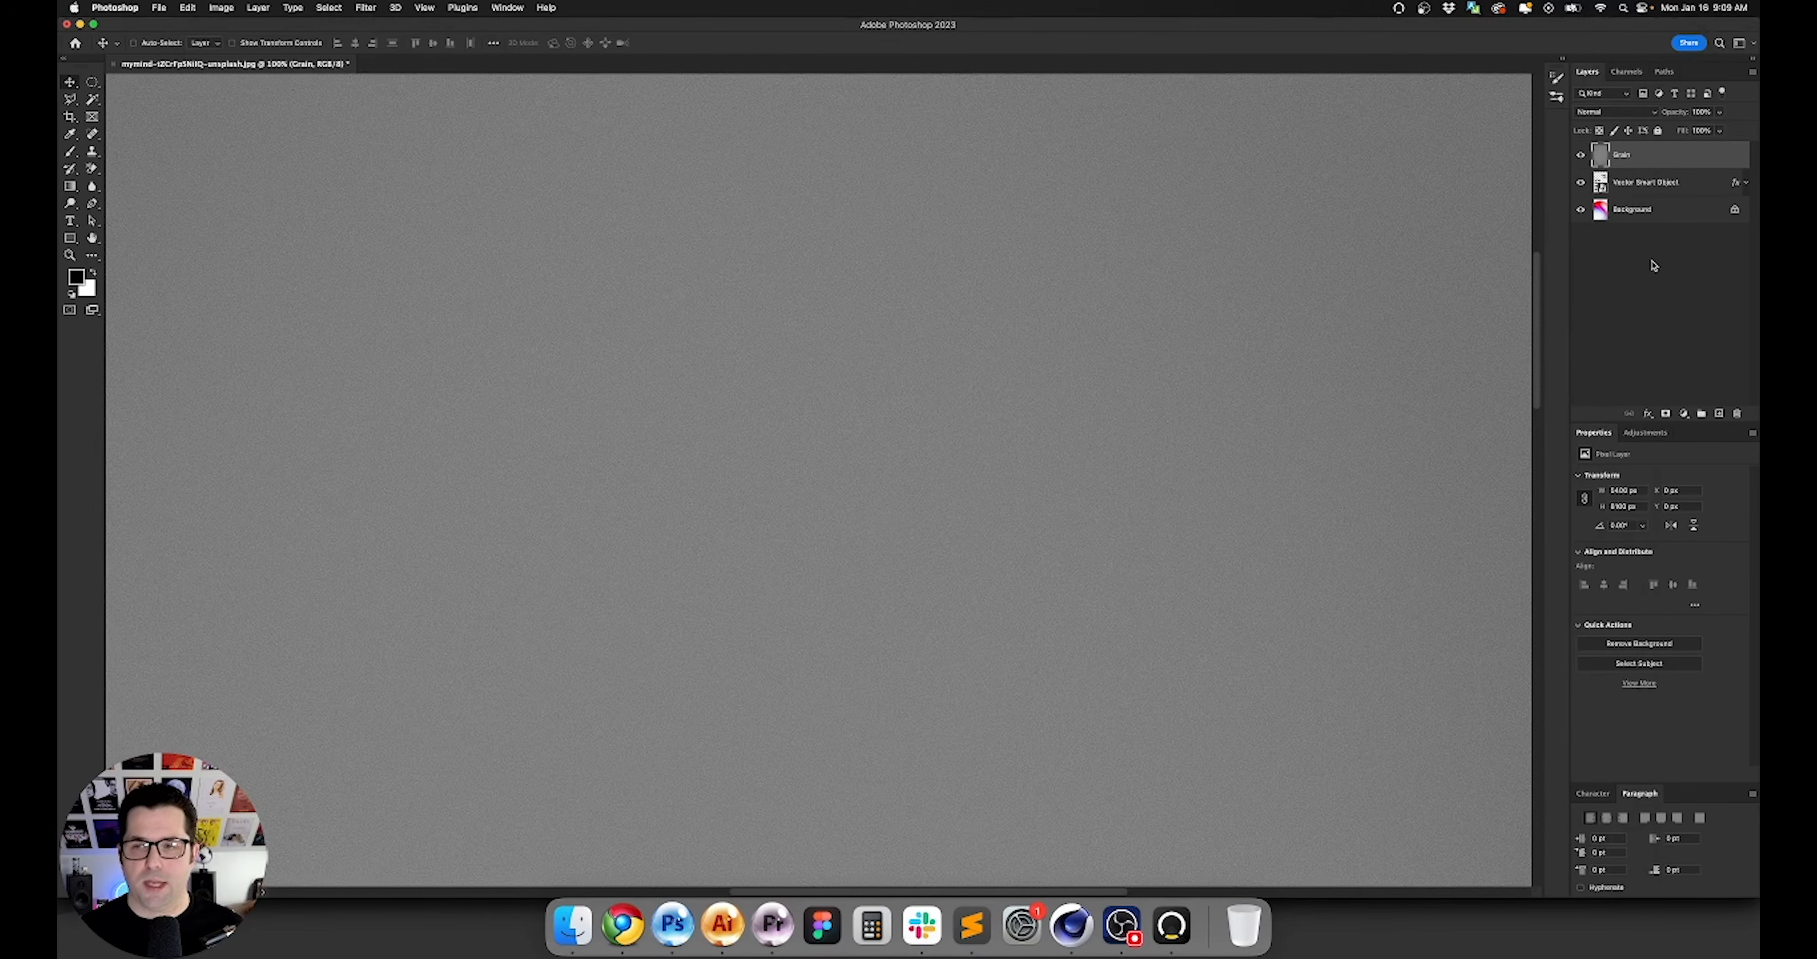
Set the Grain layer's blend mode to Overlay and inspect the texture closely on the Nashville lettering.
left_click(1633, 115)
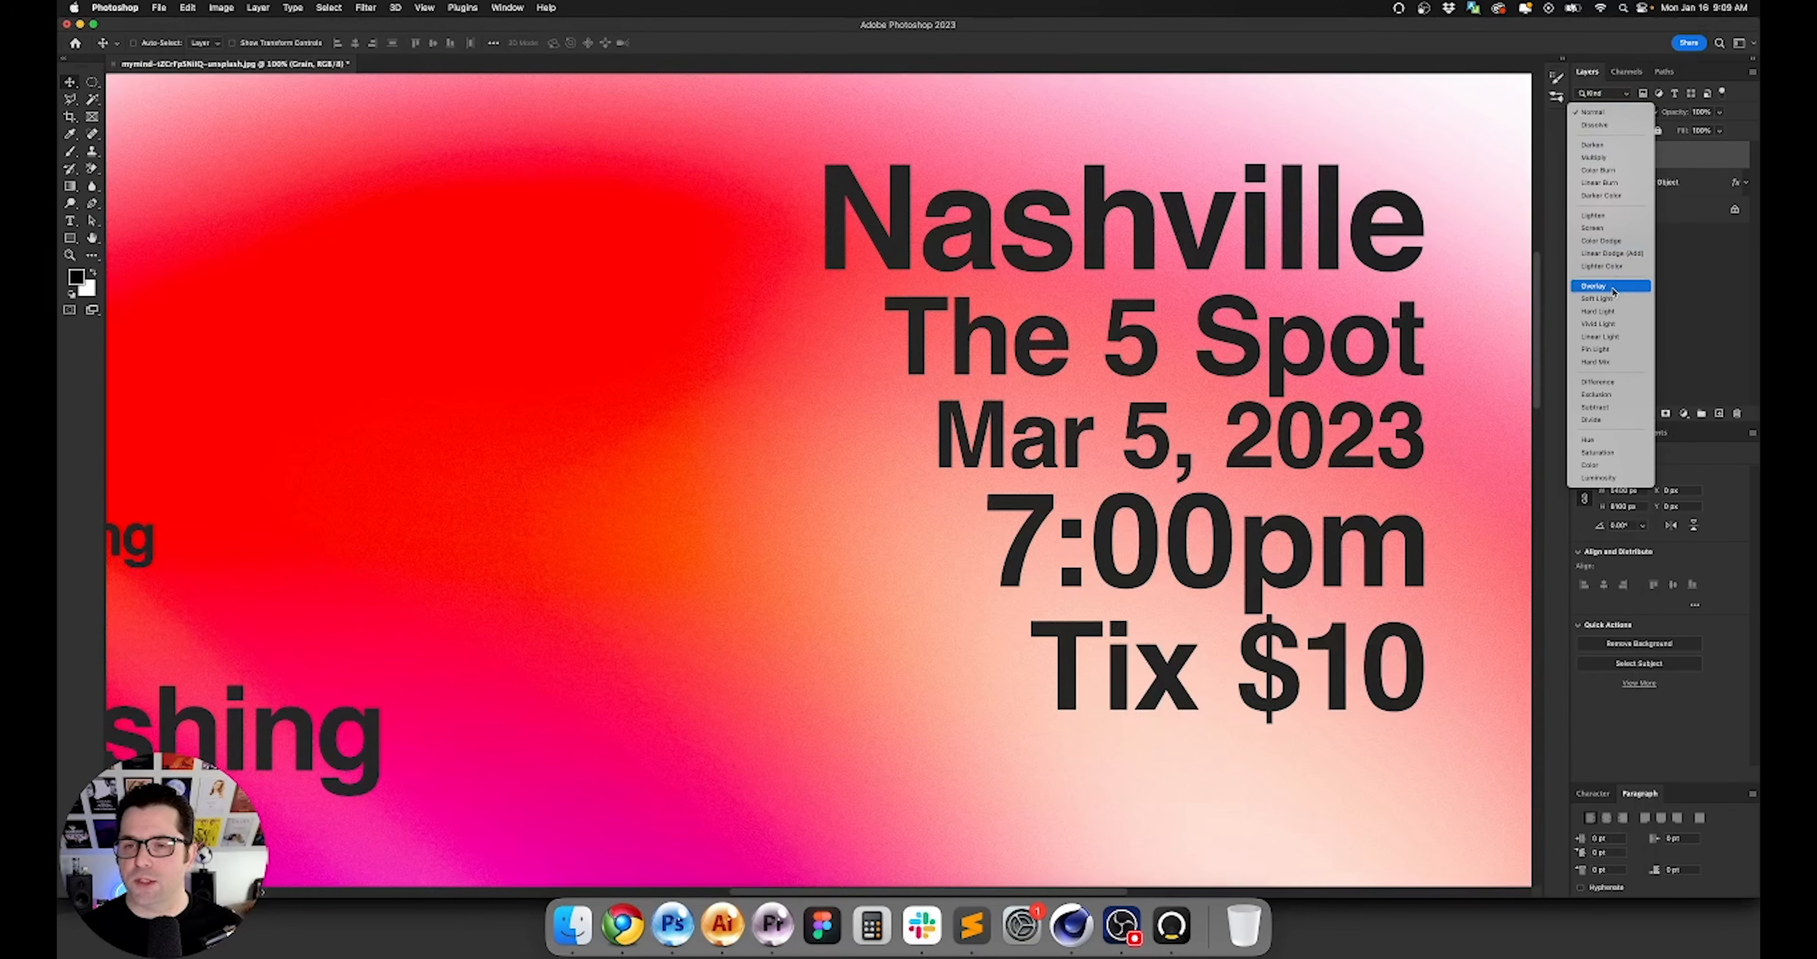
left_click(1593, 286)
scroll(1016, 251, "up", 5)
left_click_drag(1016, 250, 1016, 268)
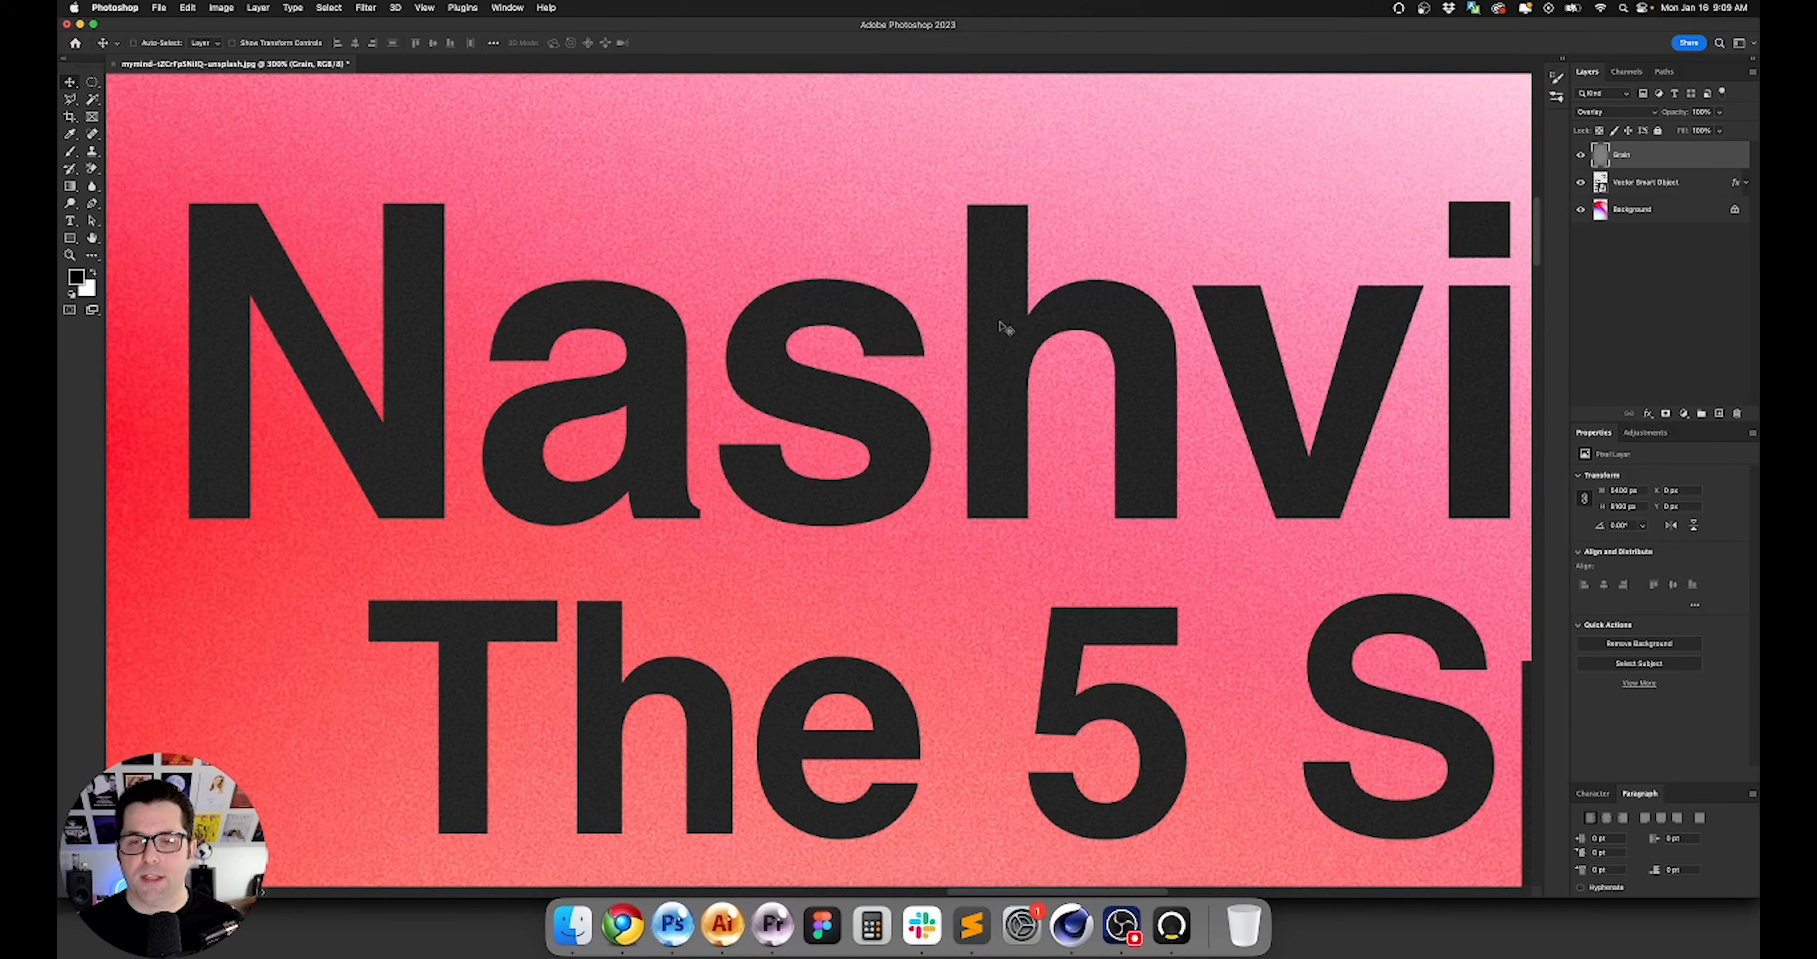
Try pure black as the text layer's Color Overlay to compare how the grain shows on the letters.
double_click(1699, 190)
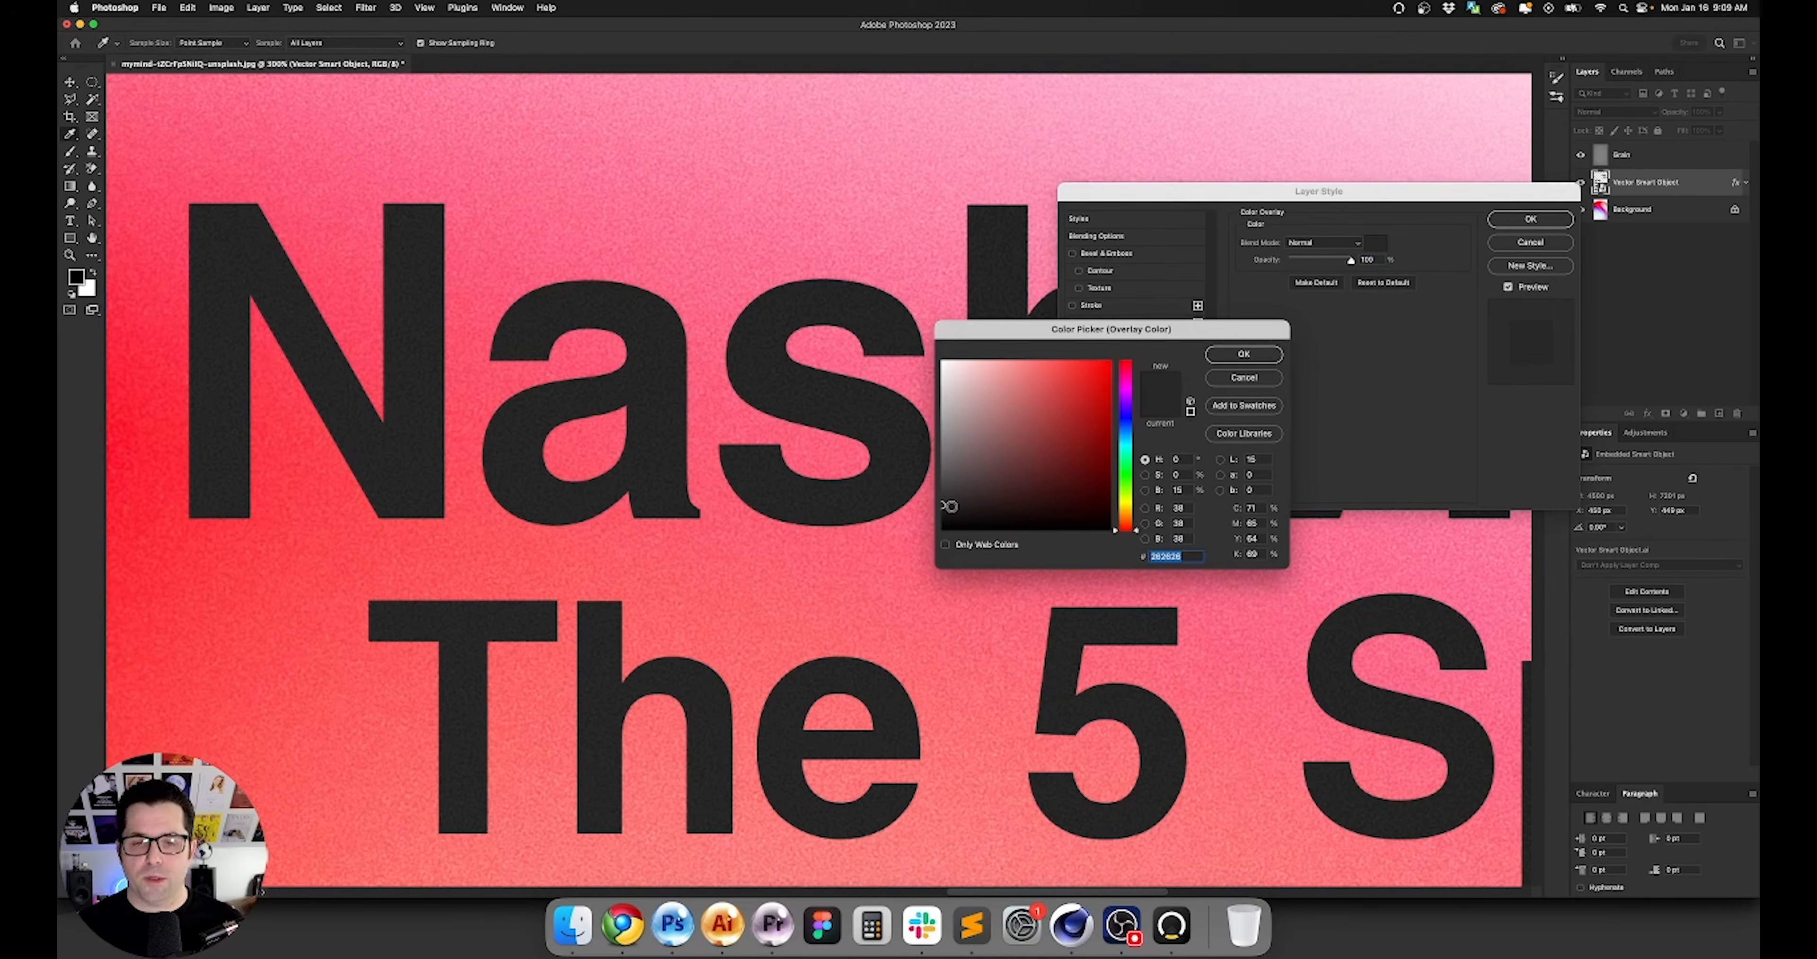
left_click_drag(948, 507, 919, 558)
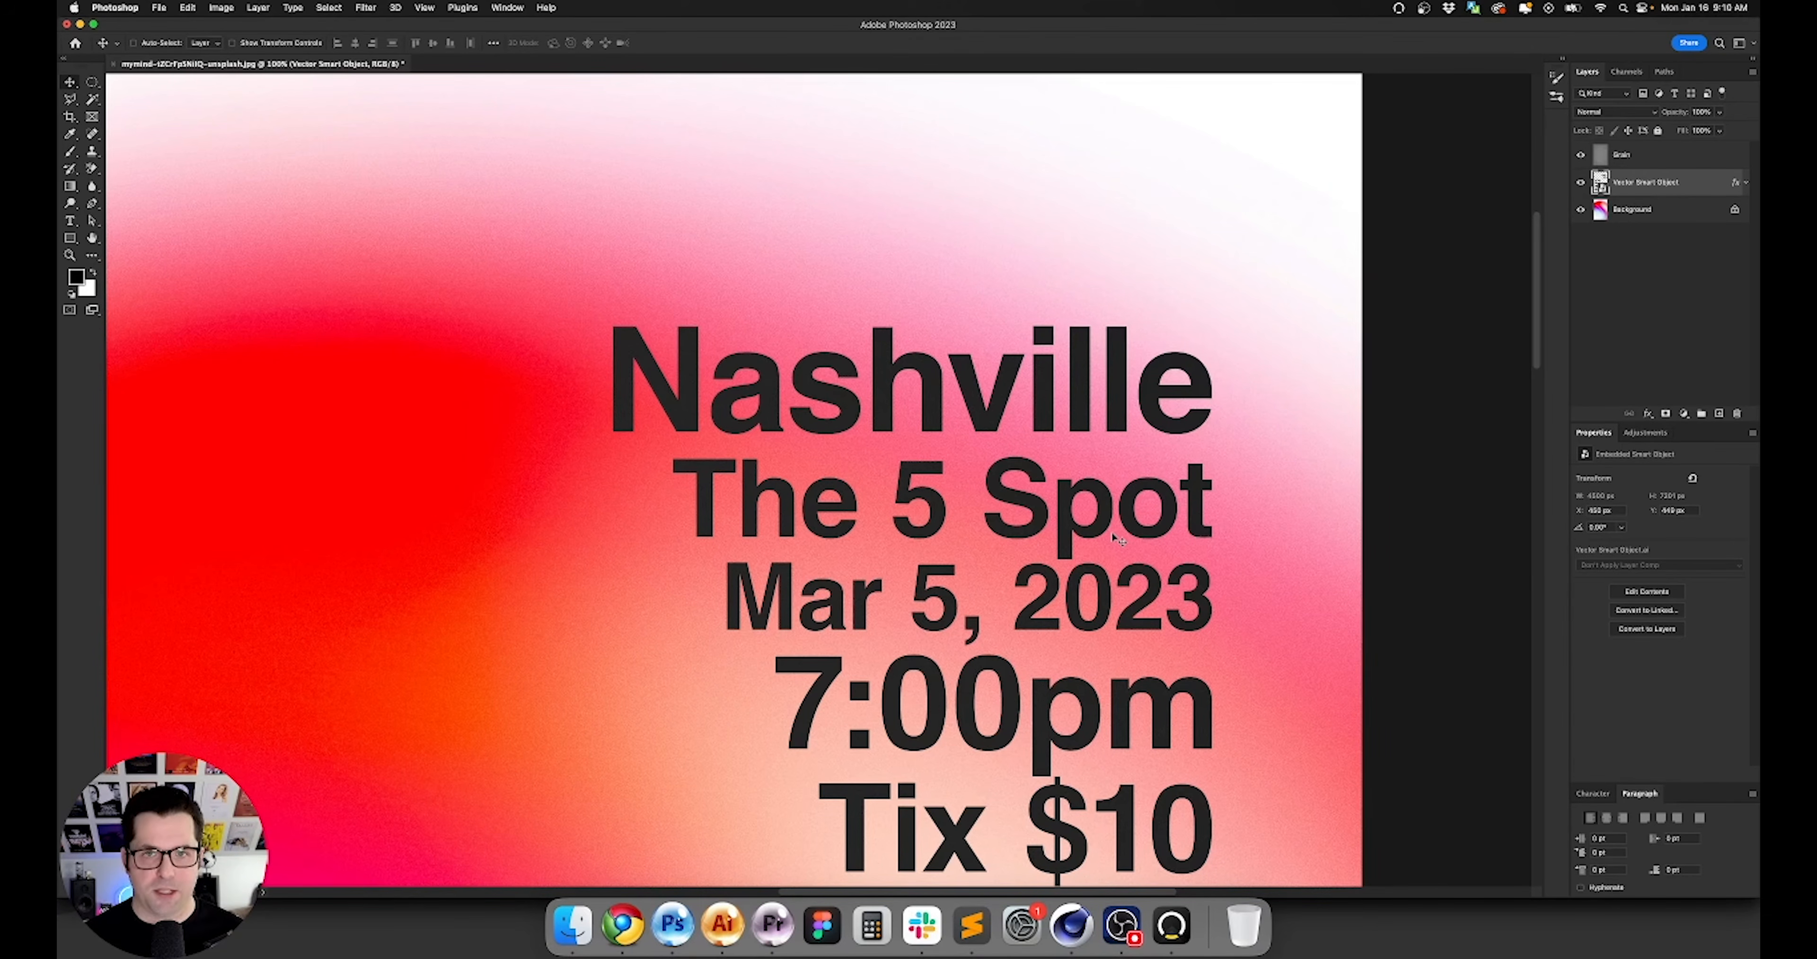
Apply a slight Gaussian Blur to the text's Smart Object, raising the radius above 1 pixel.
left_click(365, 8)
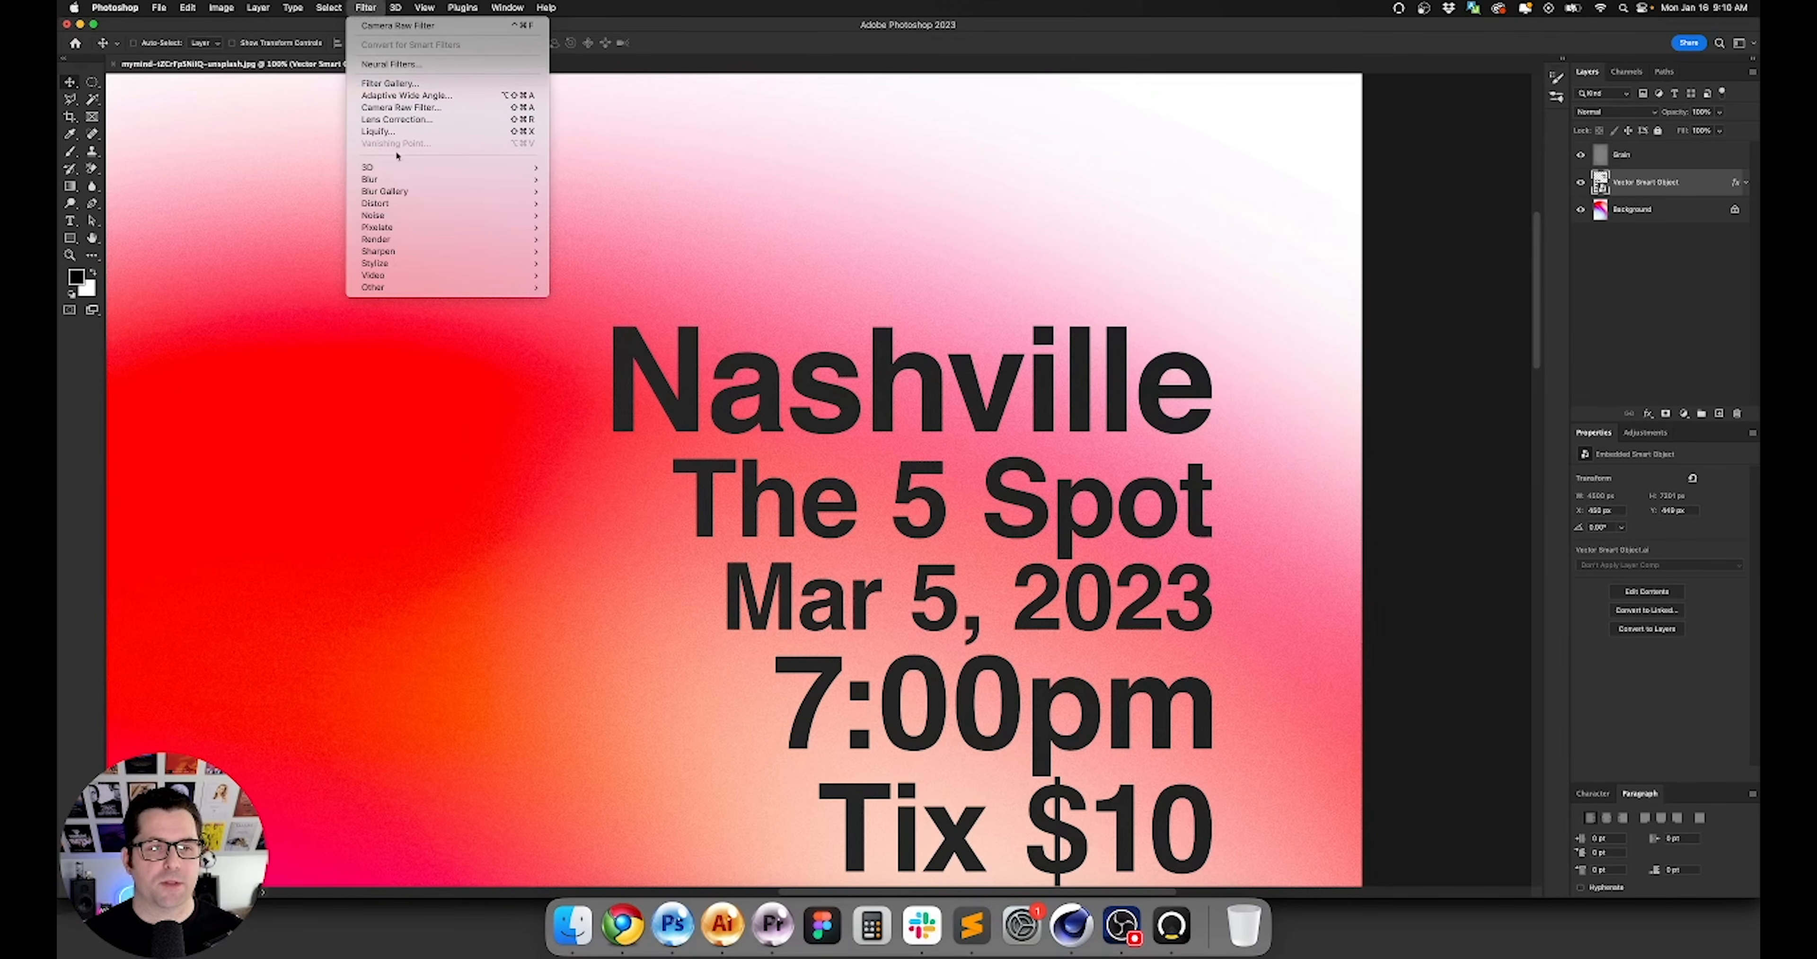
mouse_move(493, 179)
left_click(596, 228)
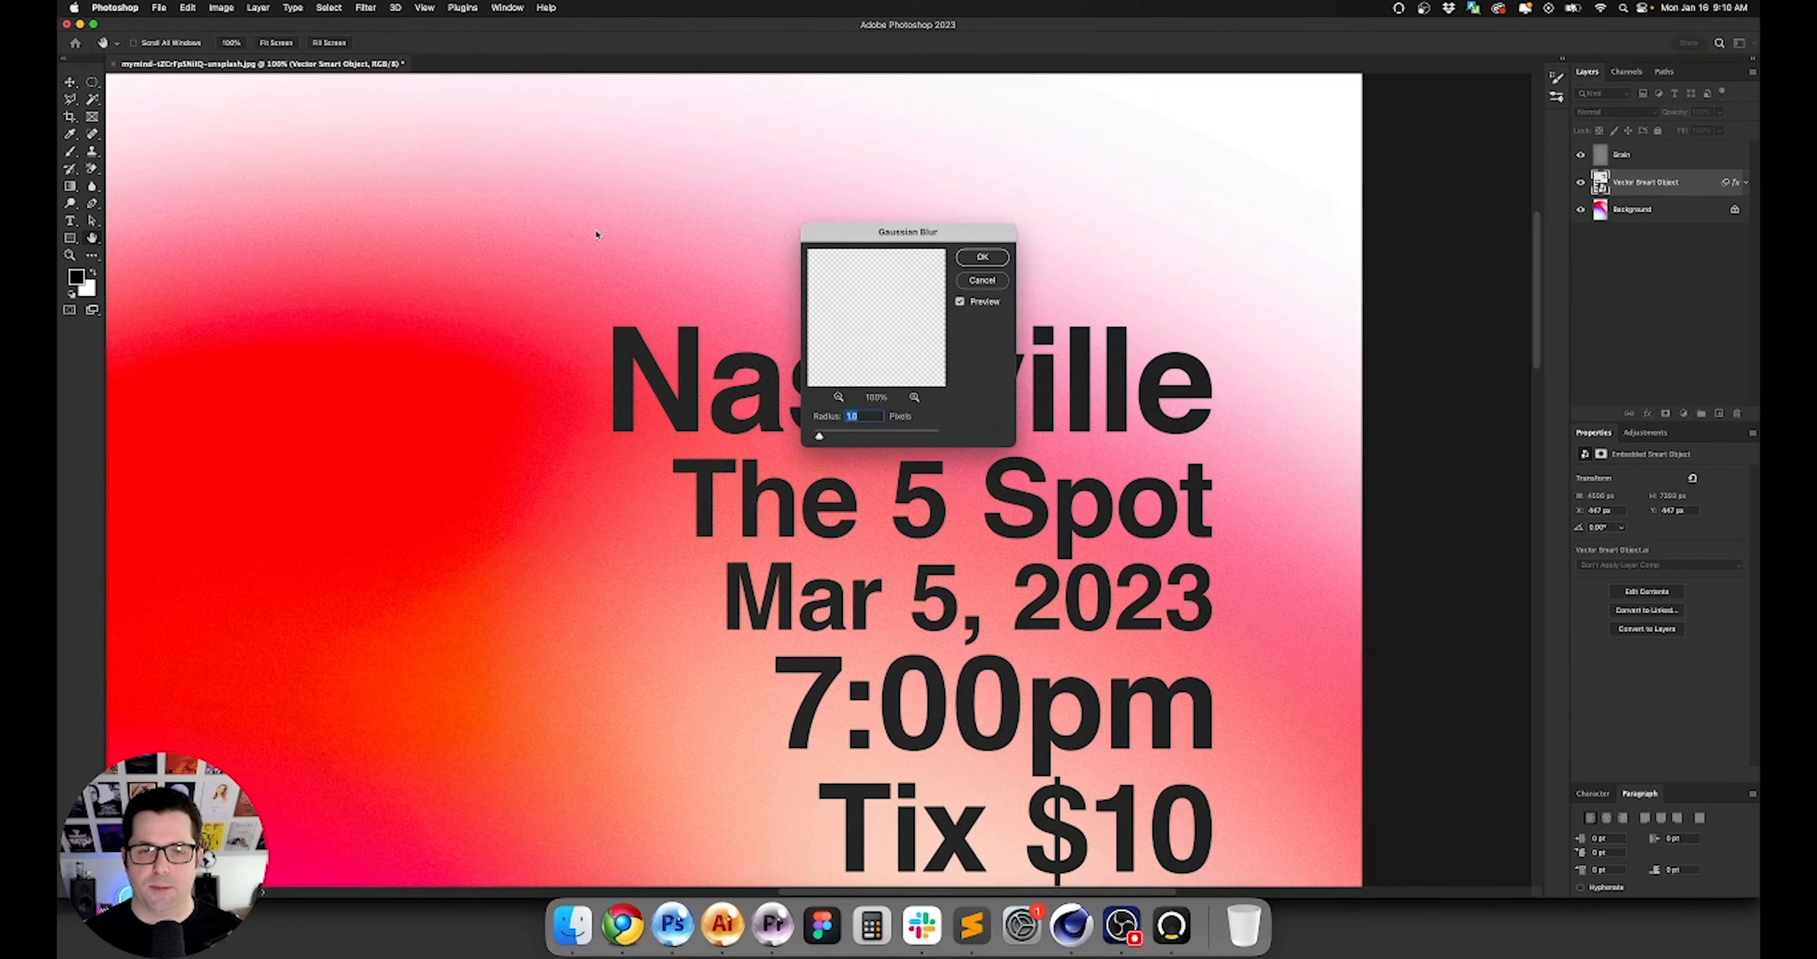
key("super+equal")
type("1")
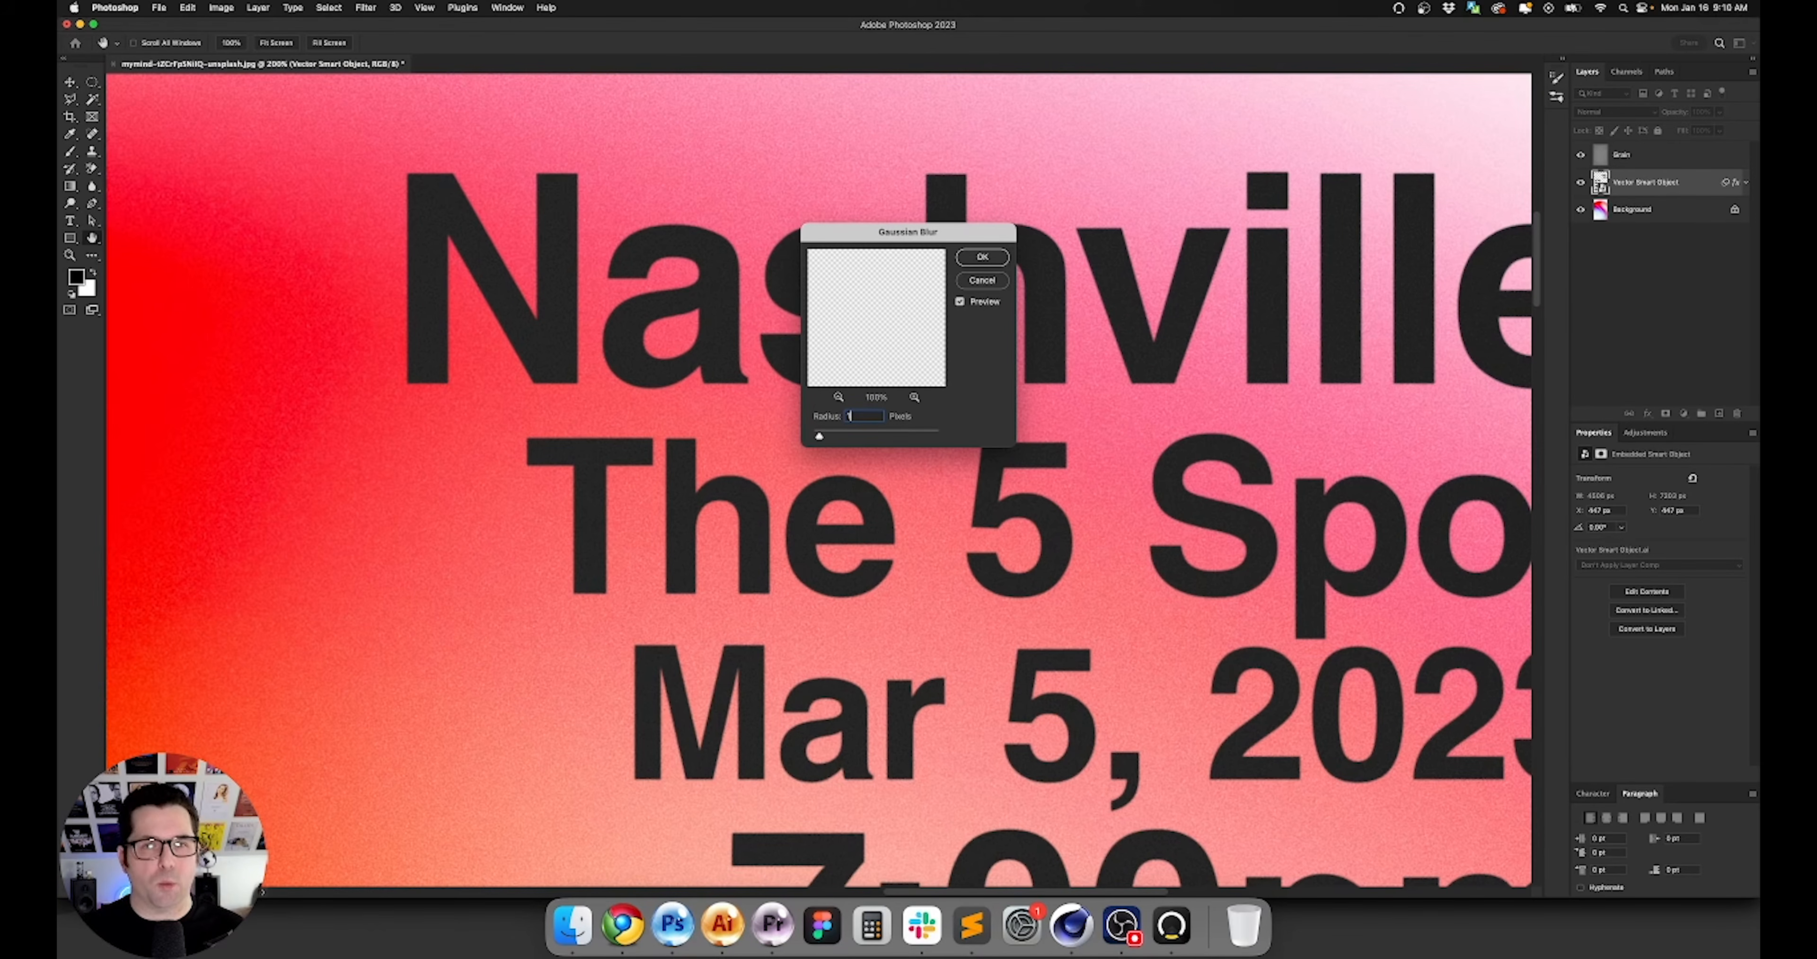
key("shift+Up")
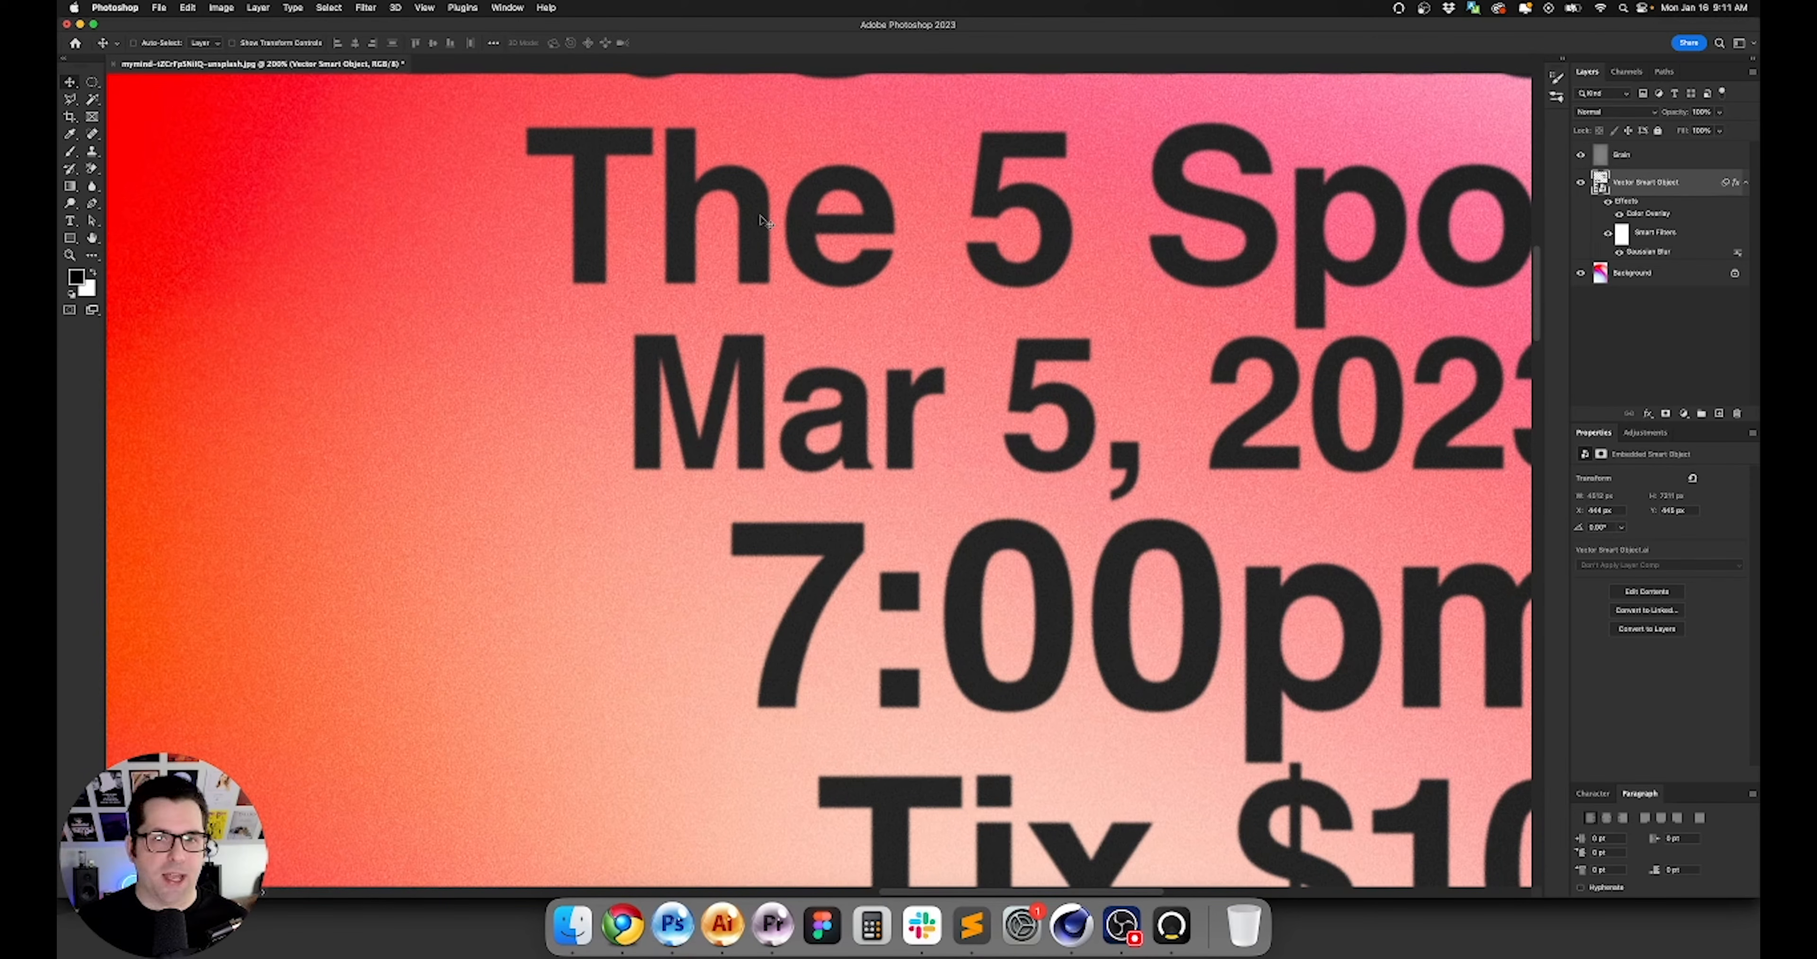
Merge a copy of all visible layers into a new layer above Grain.
key("super+0")
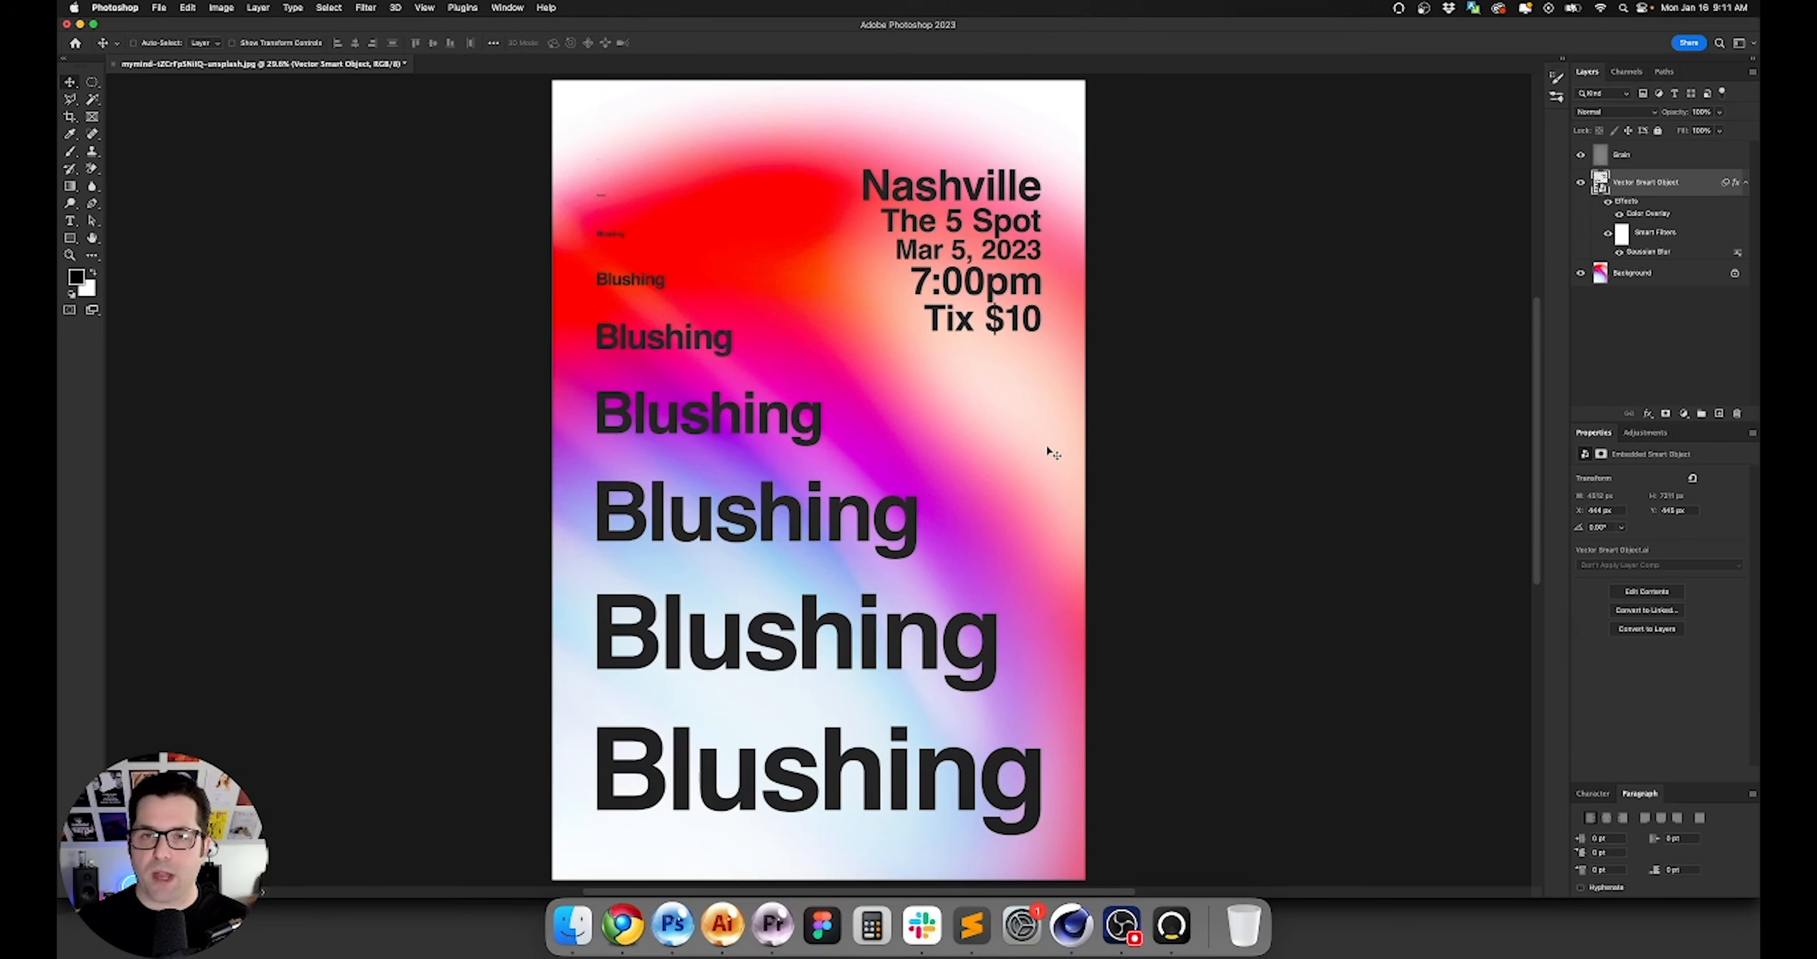
left_click(1678, 162)
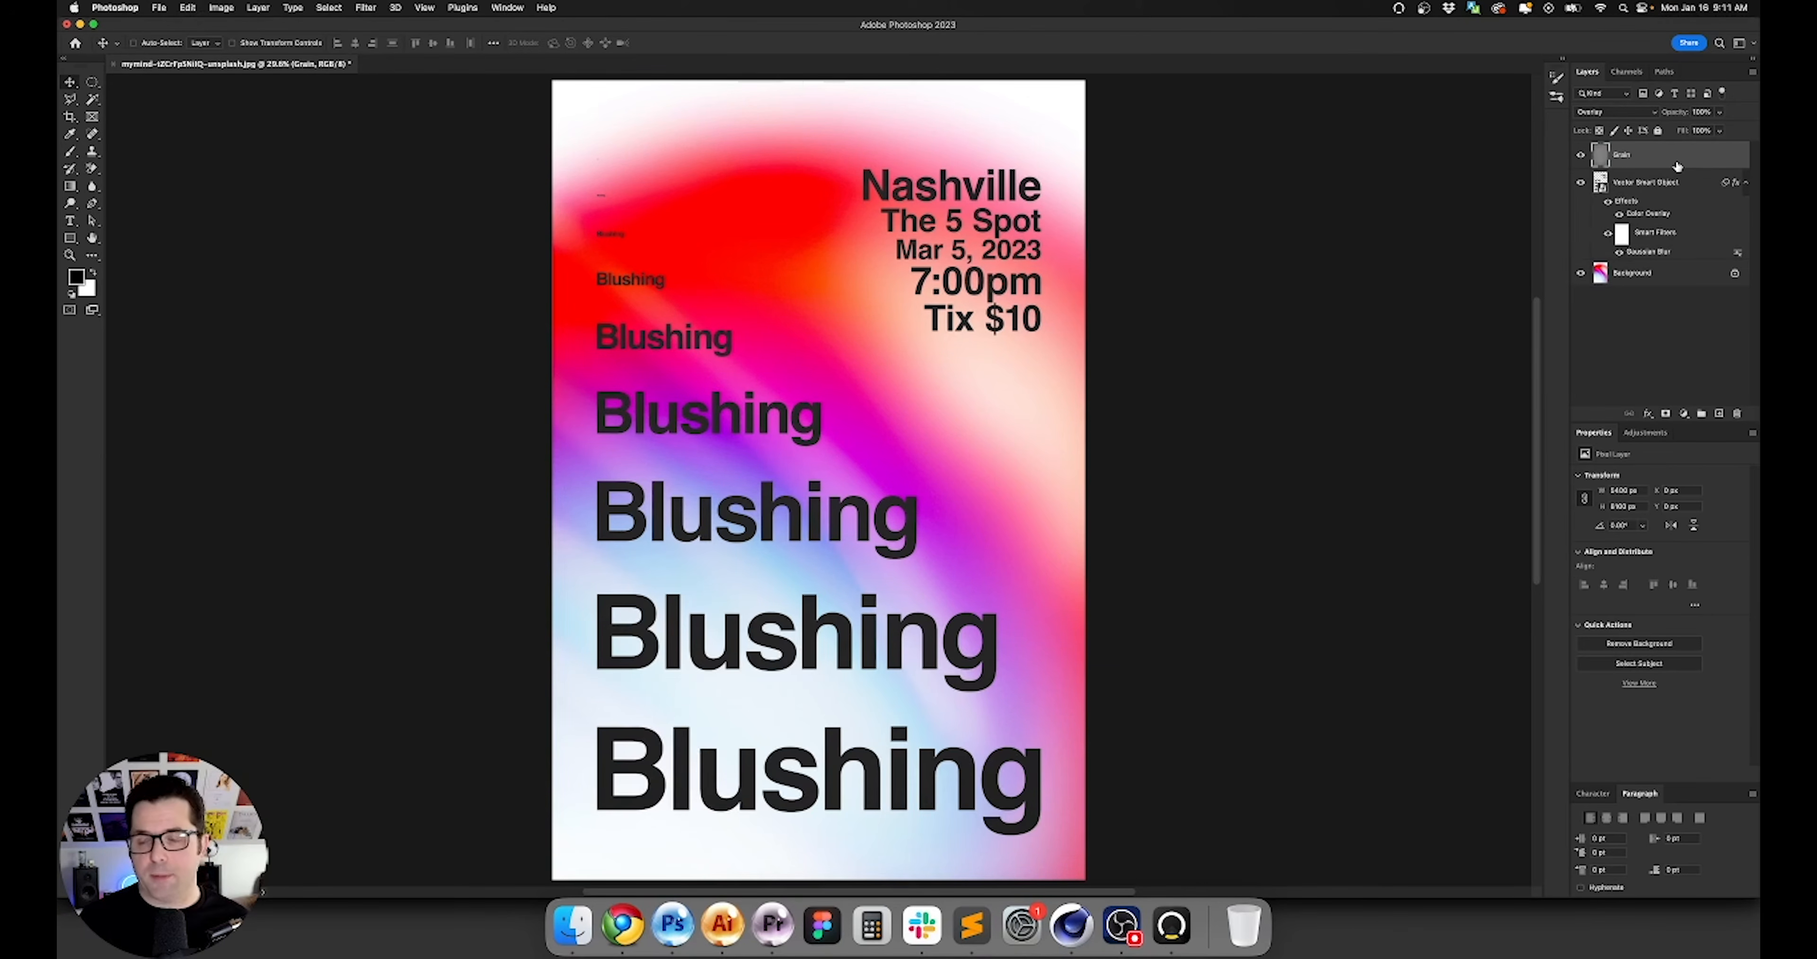
key("super+alt+shift+e")
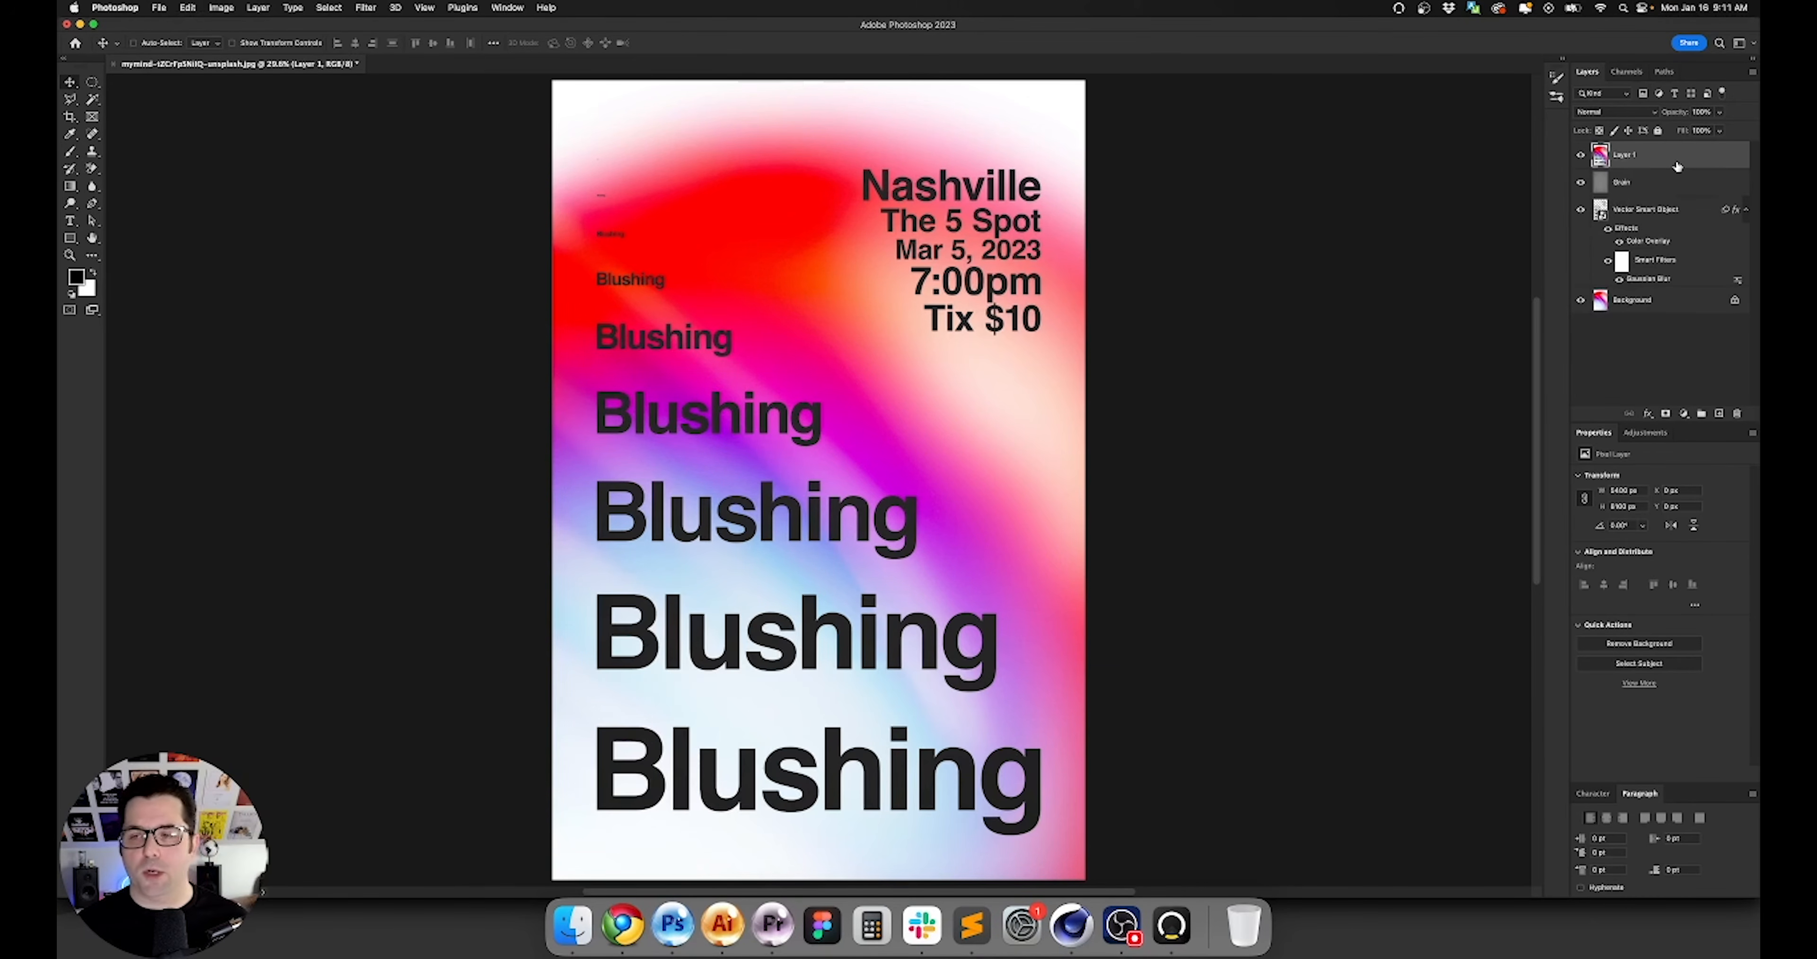
Apply a diagonal Tilt-Shift blur to the merged layer, widening its sharp zone toward the event details and the lowest Blushing words.
left_click(365, 7)
mouse_move(521, 191)
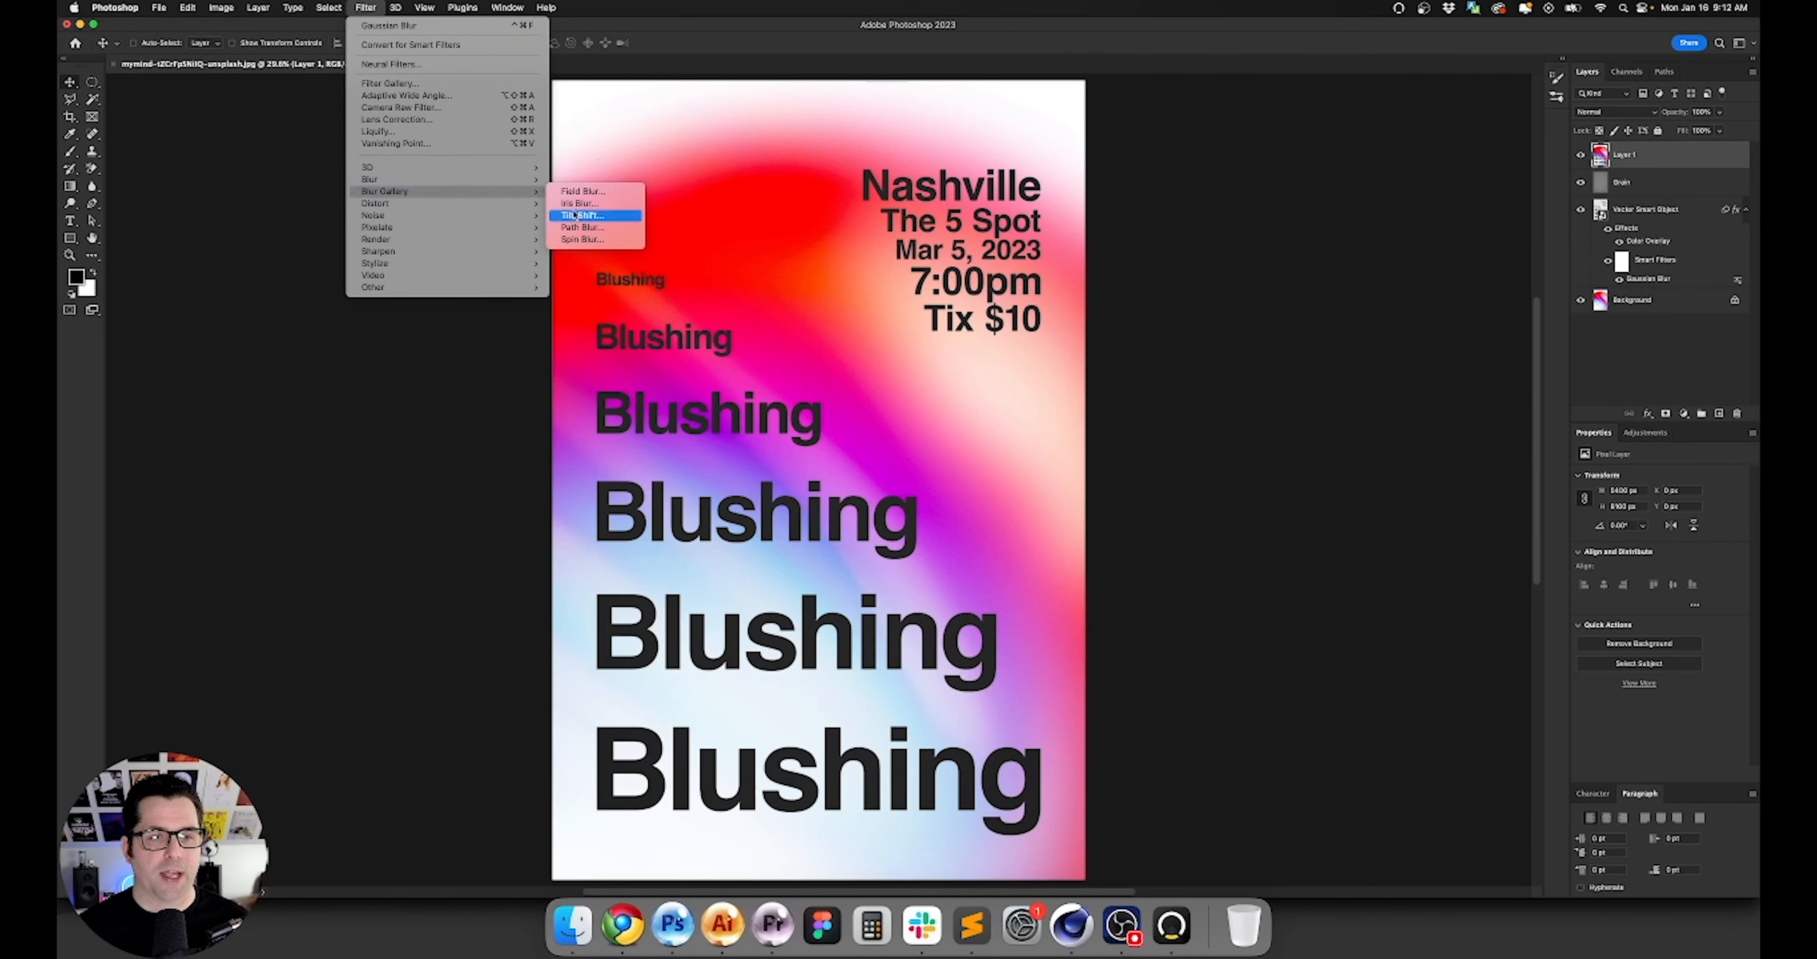
left_click(581, 218)
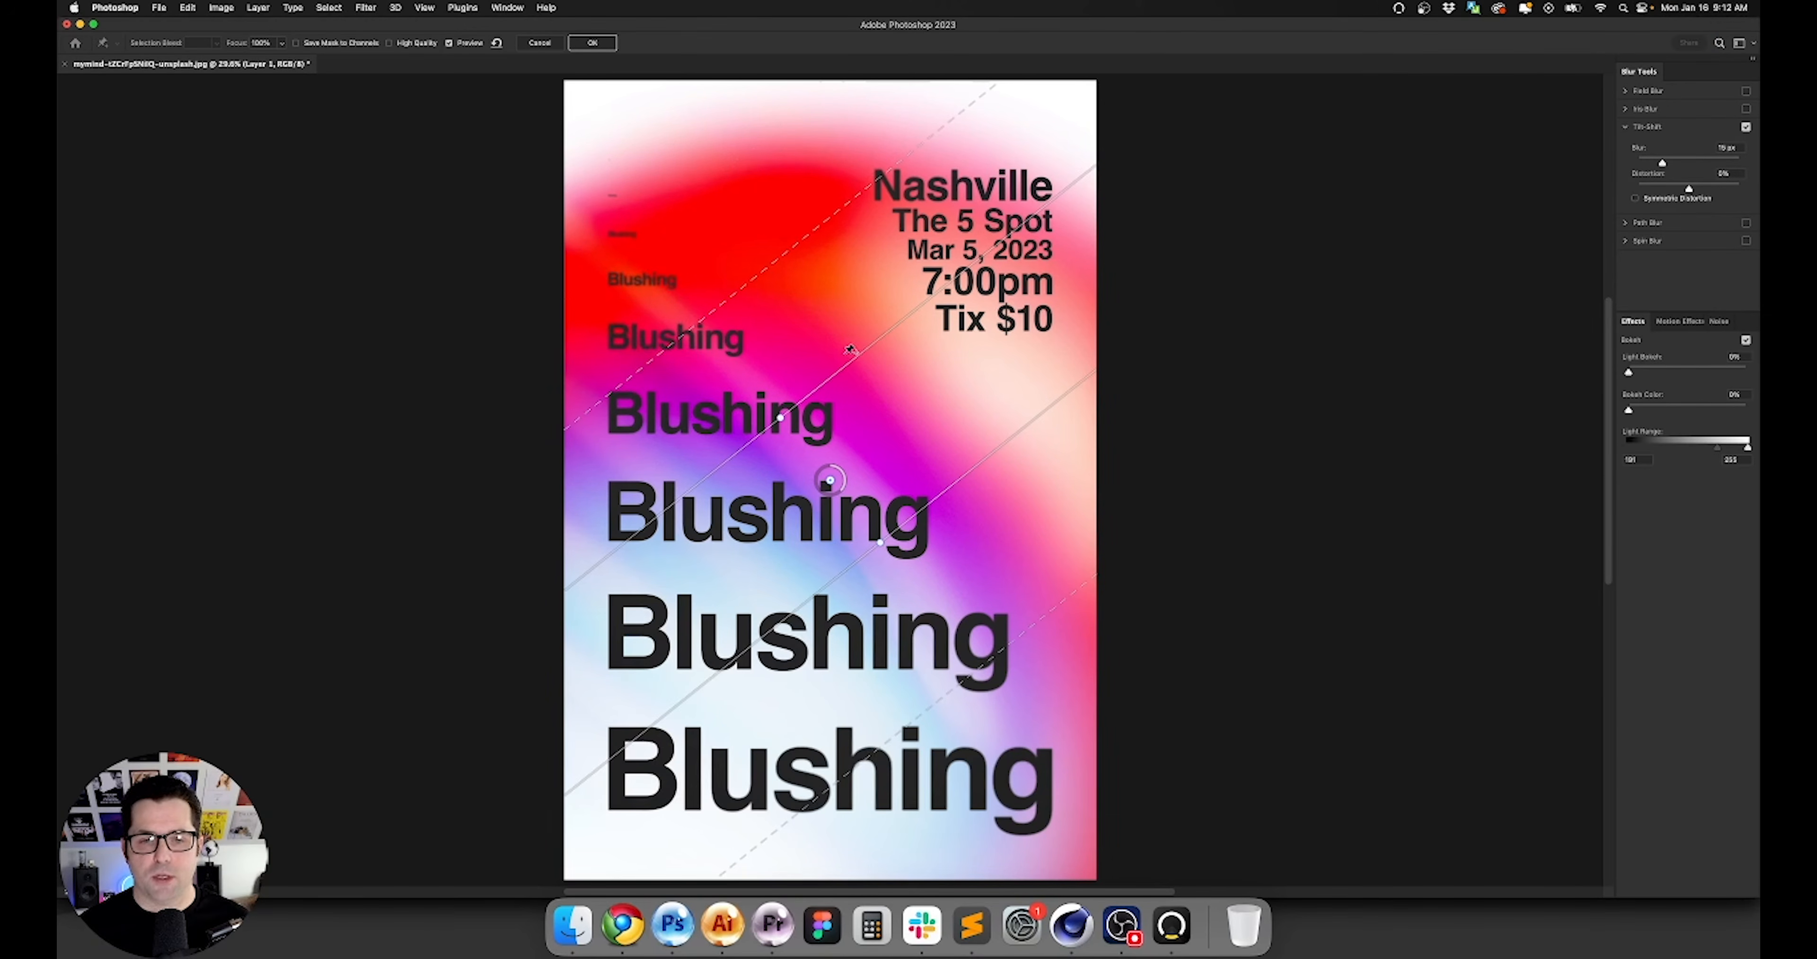
left_click_drag(858, 375, 872, 392)
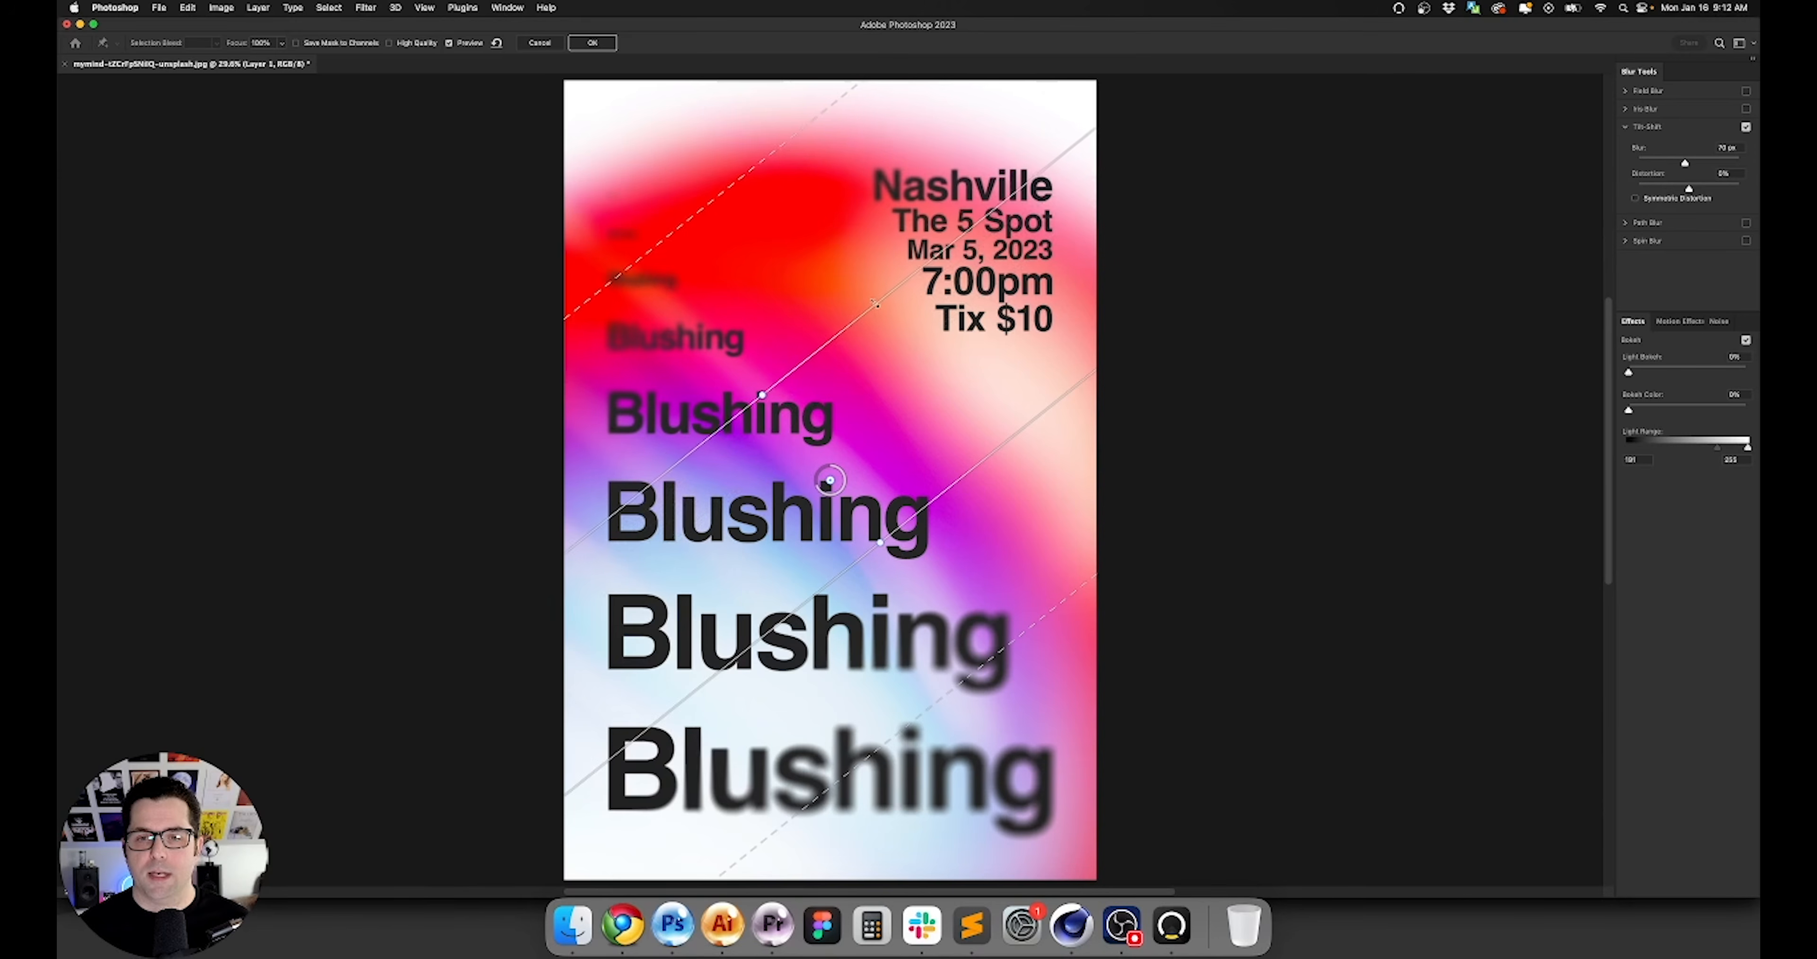
left_click_drag(874, 303, 875, 282)
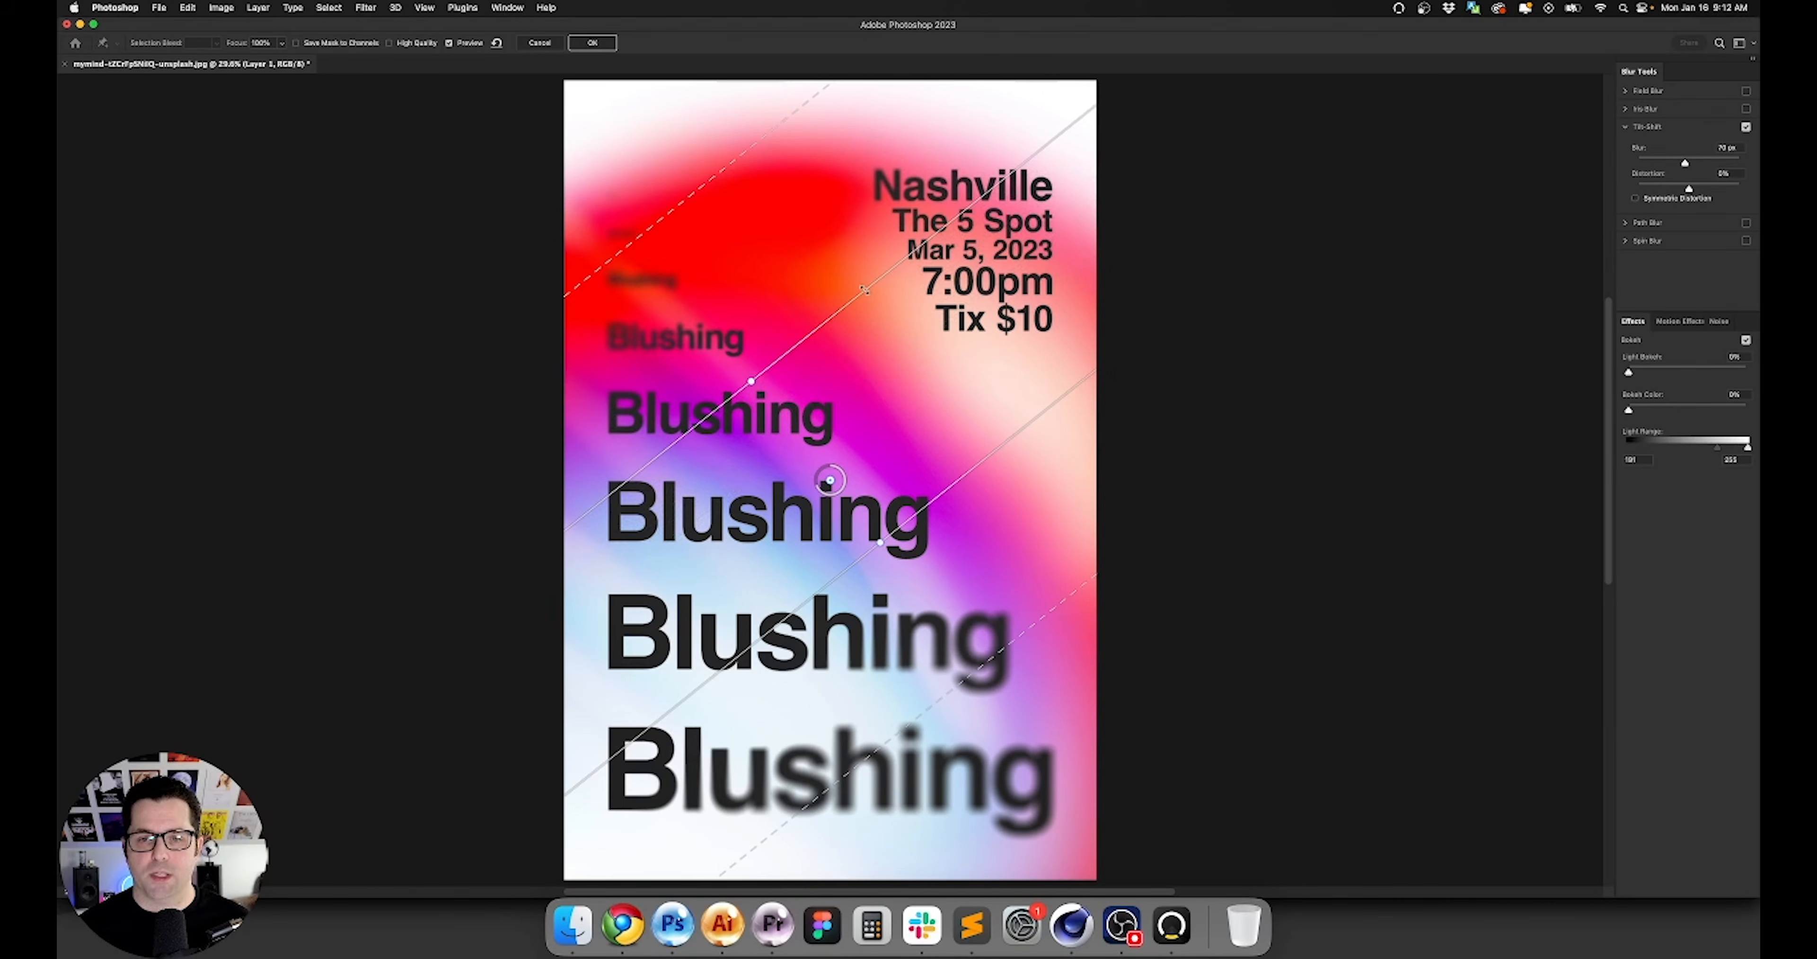
left_click_drag(985, 656, 1064, 766)
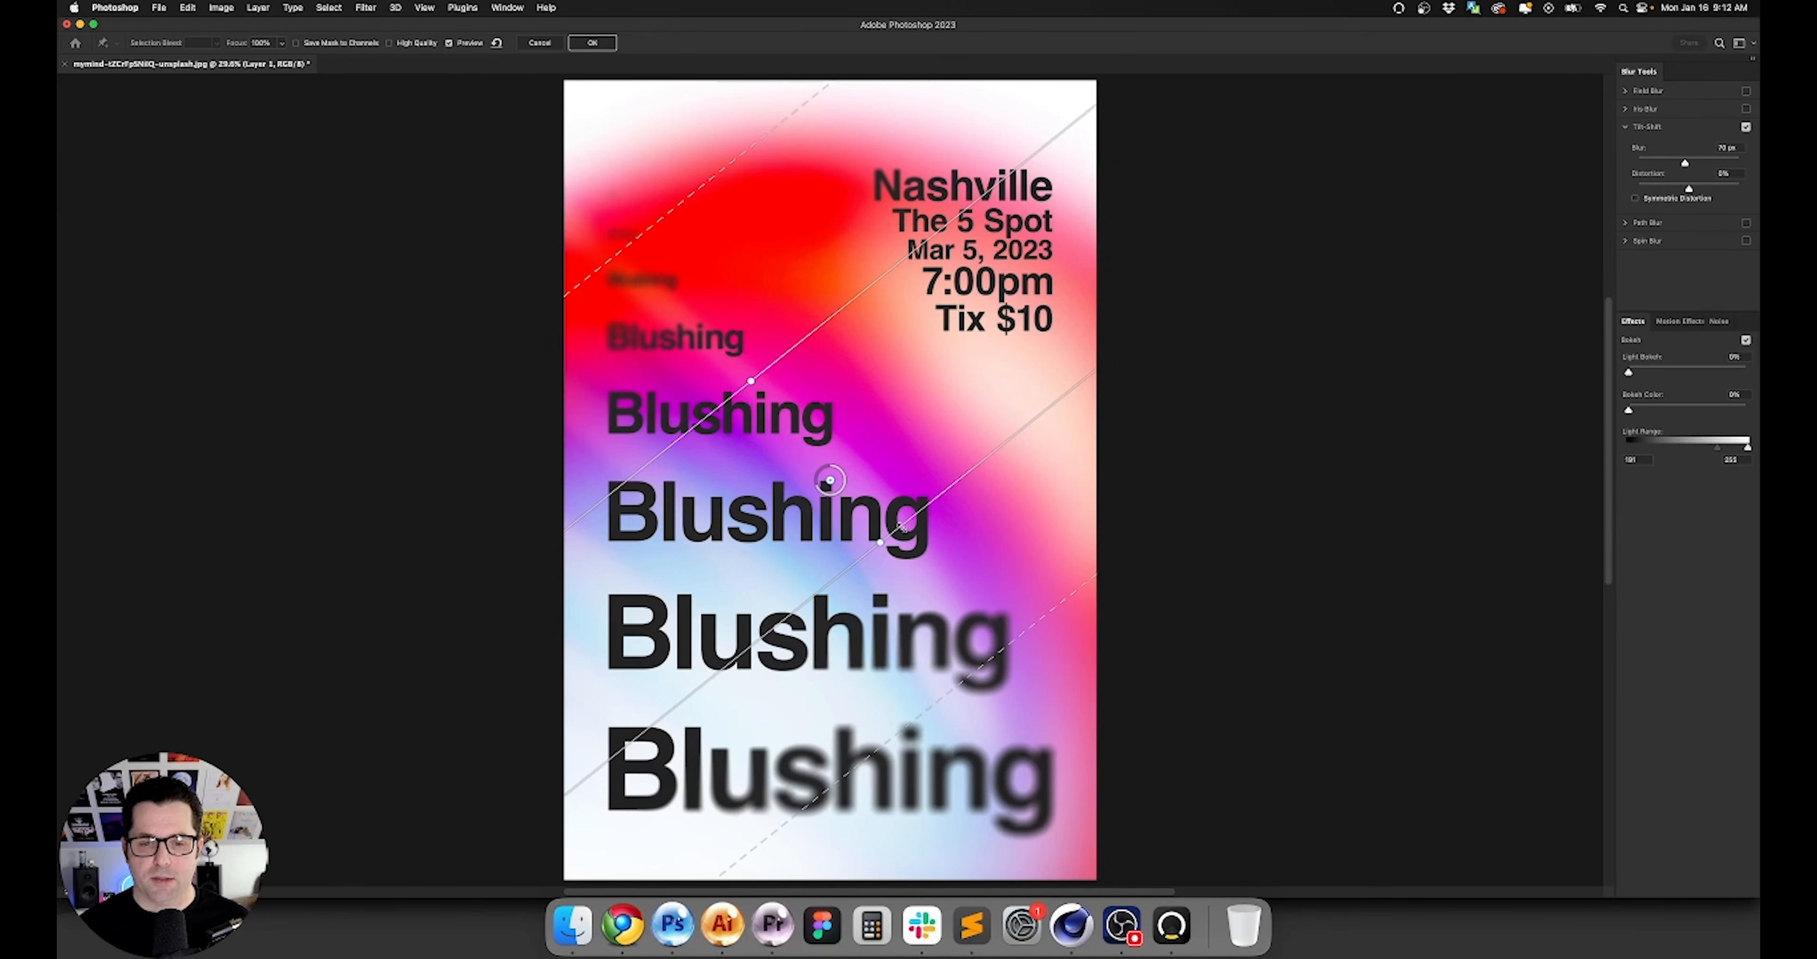
left_click_drag(965, 529, 1004, 652)
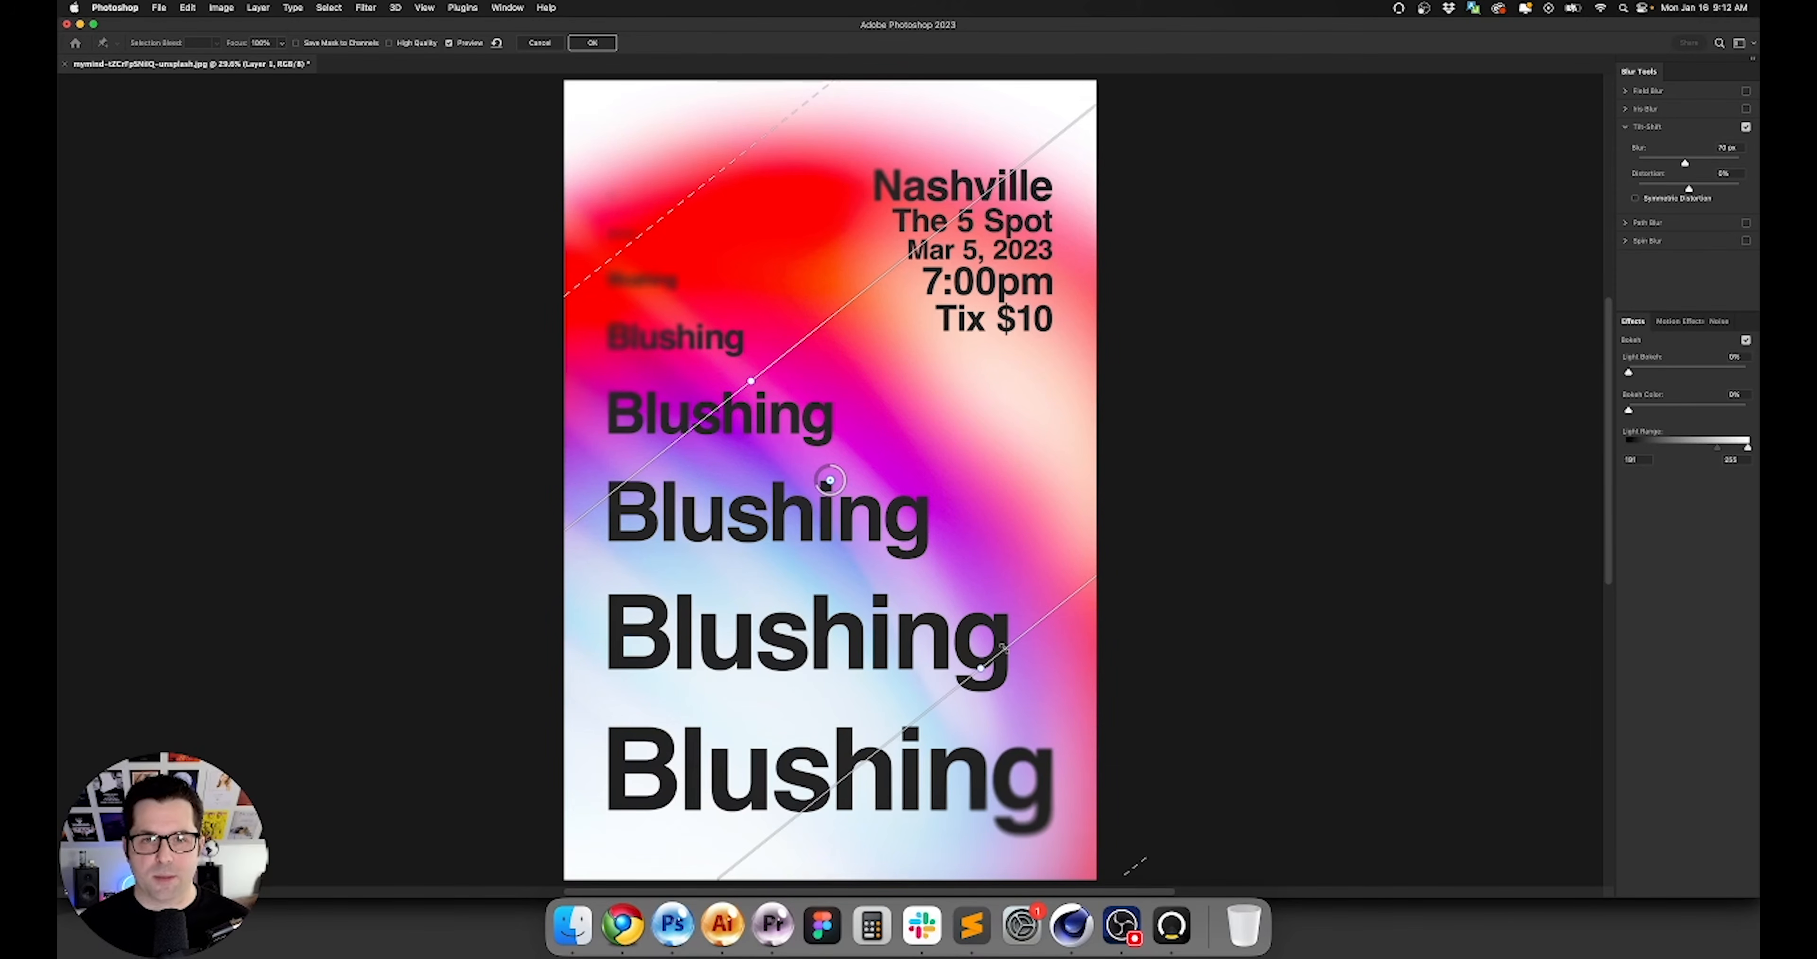